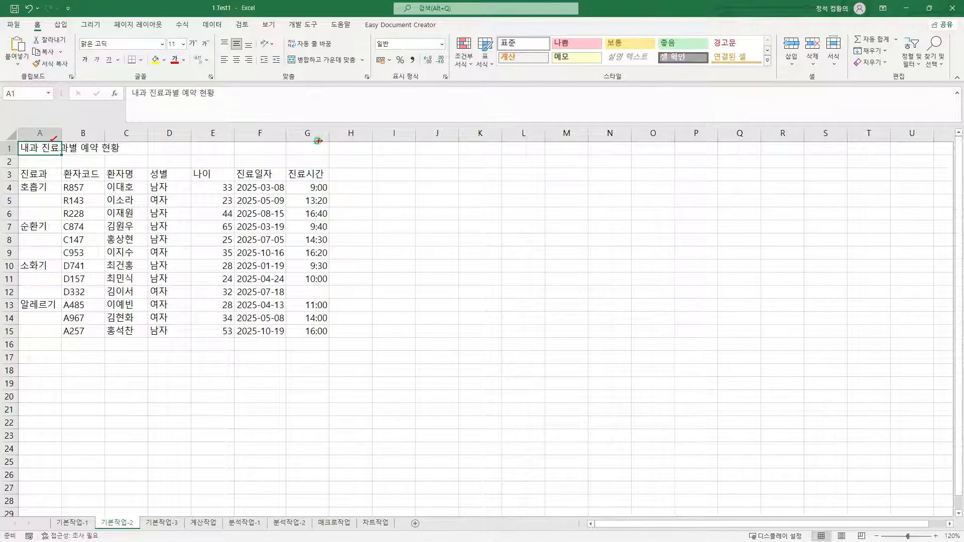
- Merge and center the title across cells A1:G1
left_click(317, 148, "shift")
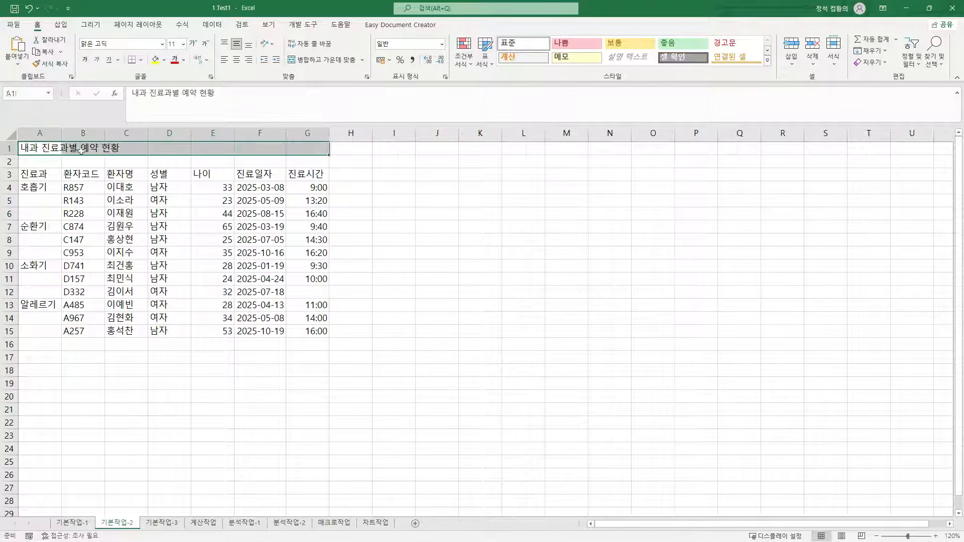
left_click_drag(37, 149, 294, 155)
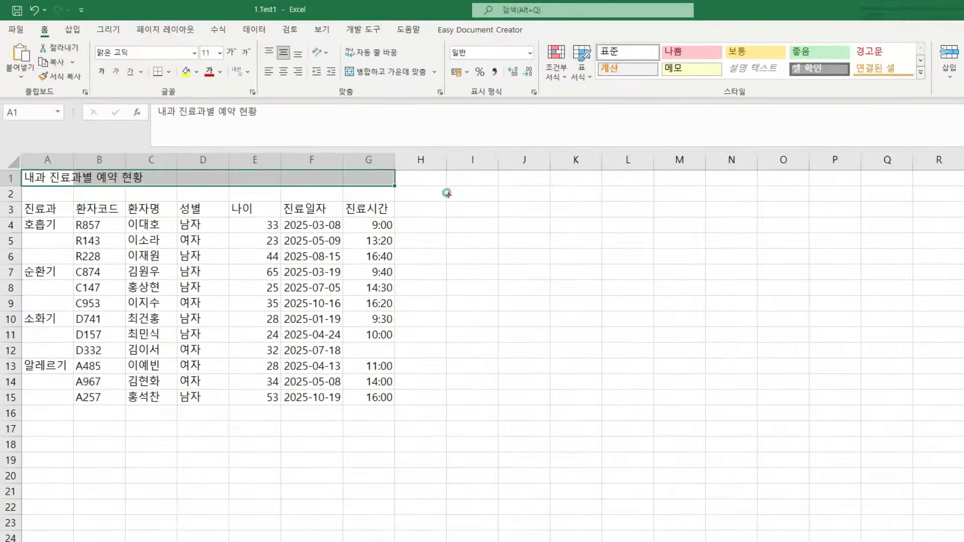
left_click_drag(343, 66, 438, 81)
key("Escape")
left_click(374, 73)
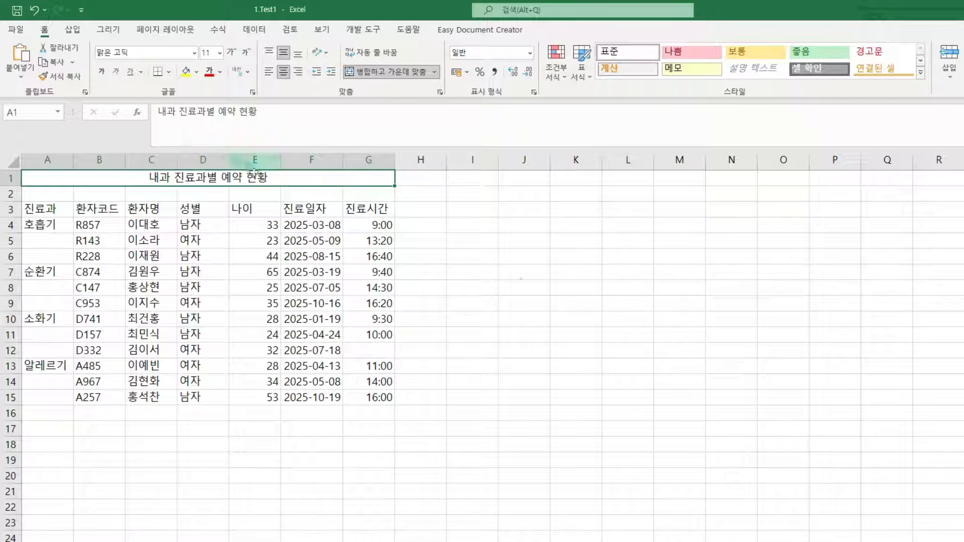
- Format the merged title in A1 with font size 20 and the double accounting underline (이중 실선(회계용))
right_click(284, 177)
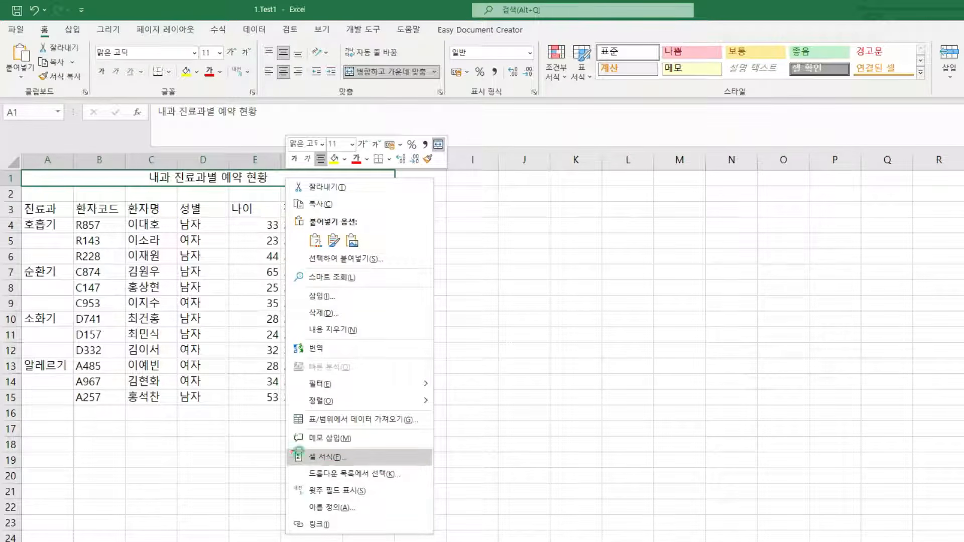
right_click(335, 178)
left_click(422, 455)
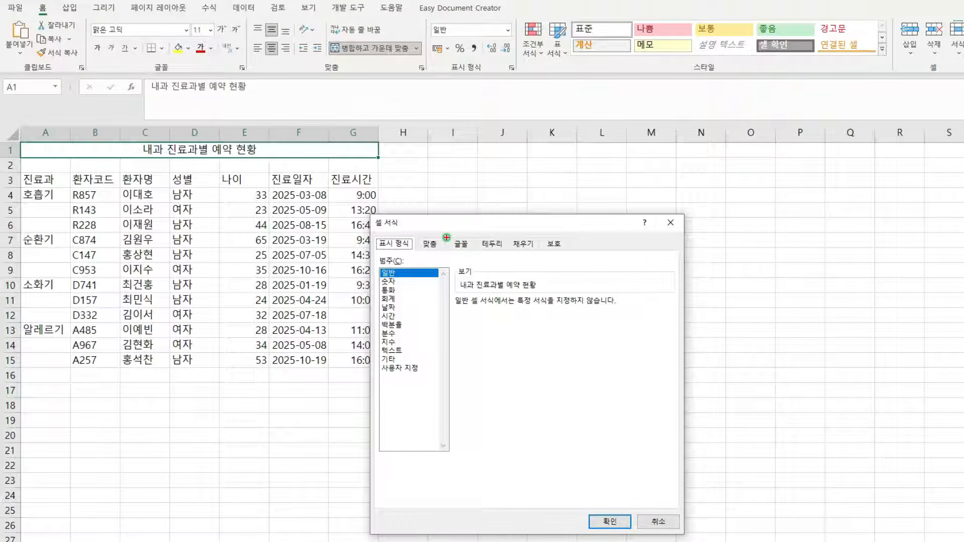
left_click(469, 243)
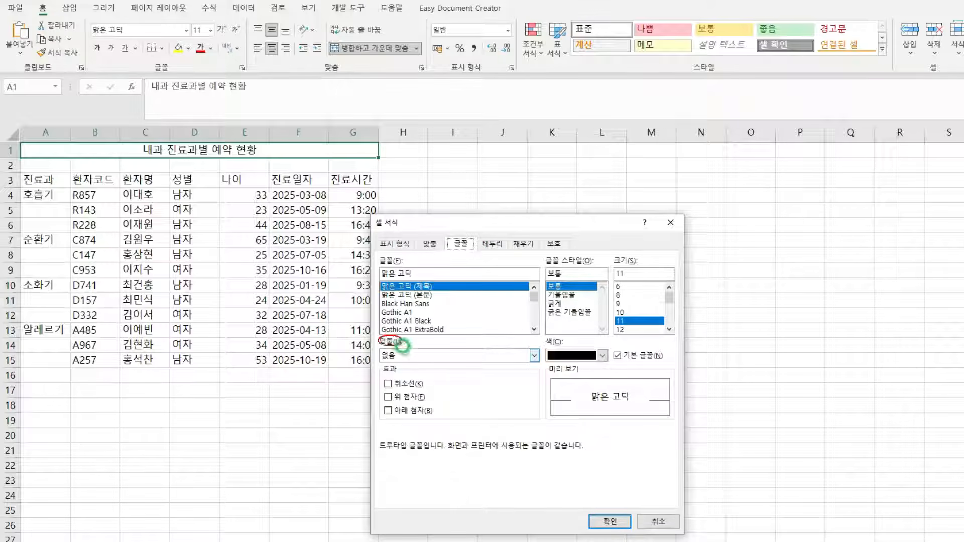
left_click(535, 356)
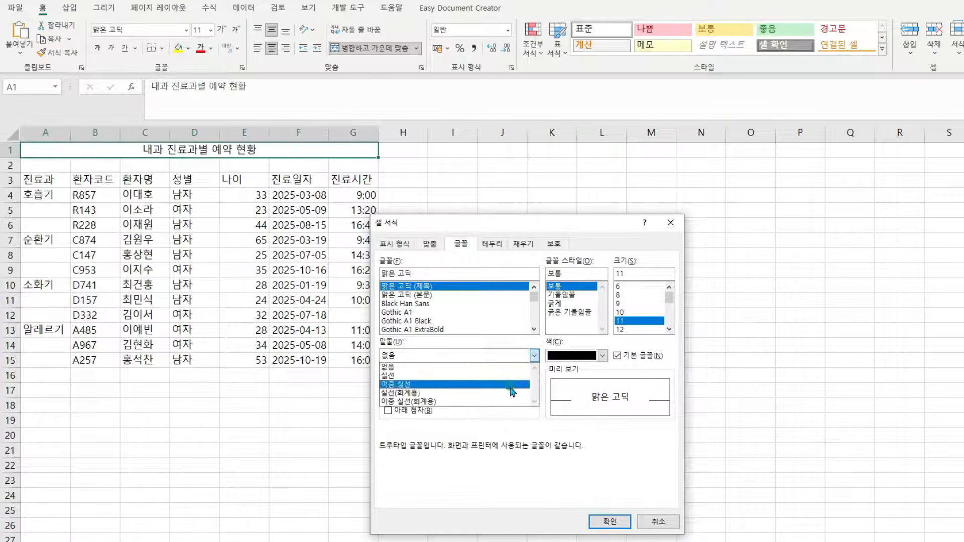
left_click(499, 402)
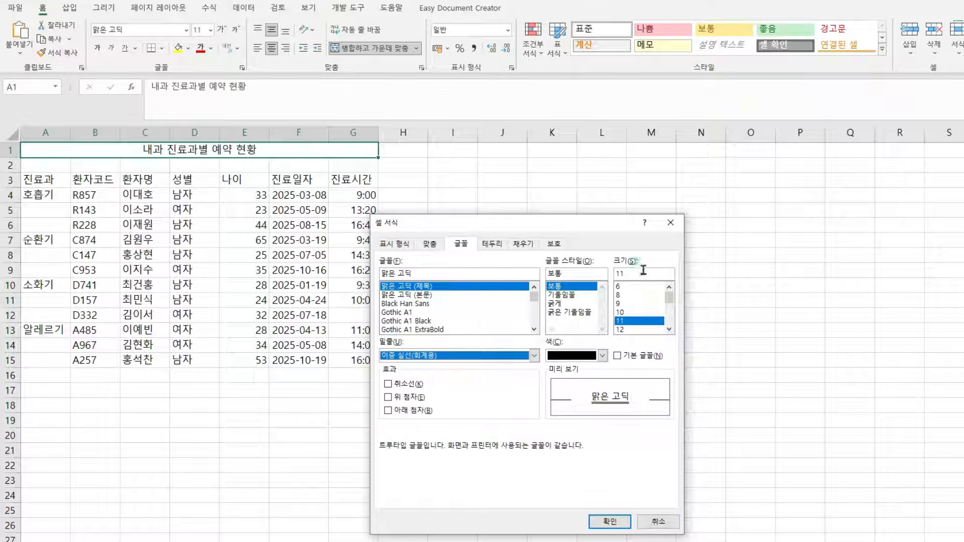
left_click(670, 329)
left_click(670, 329)
left_click(638, 329)
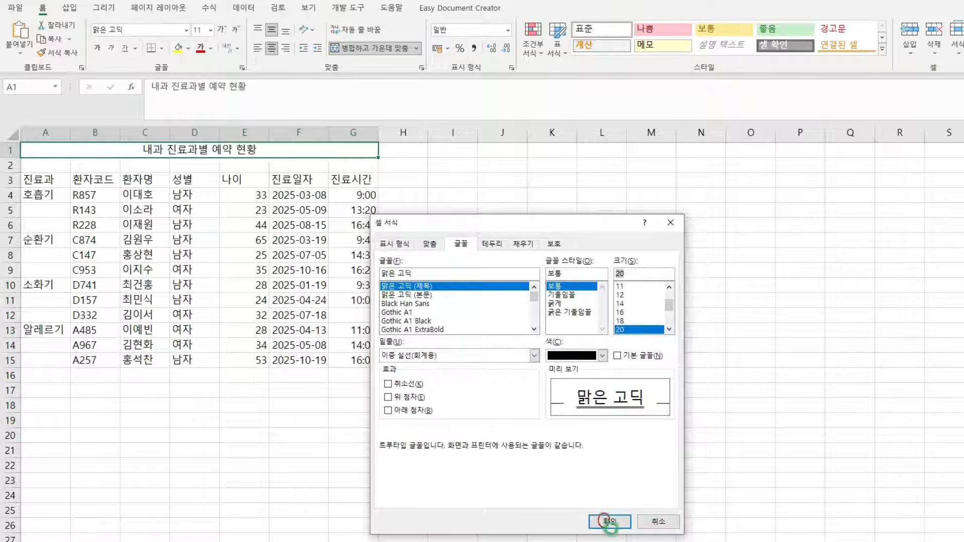
left_click(610, 522)
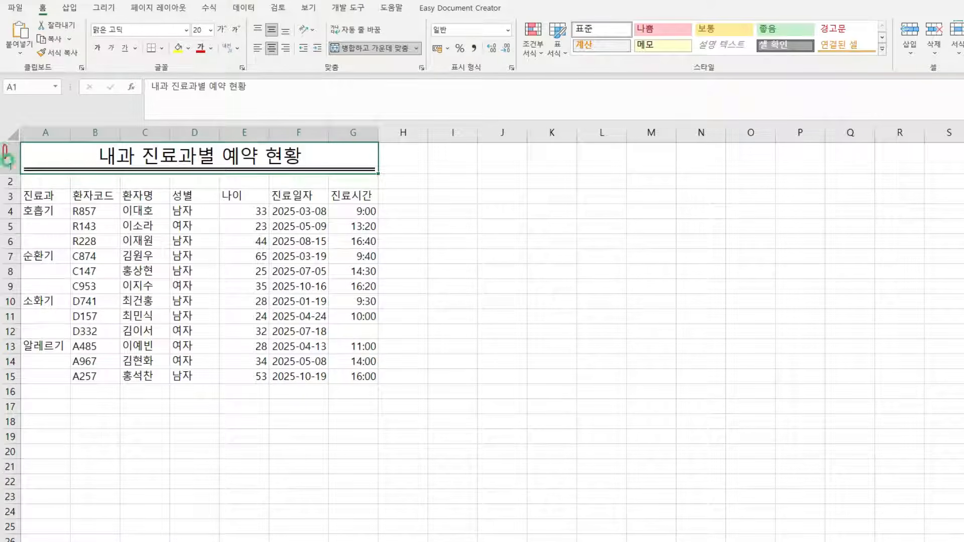
- Set the height of row 1 to 28
left_click(7, 158)
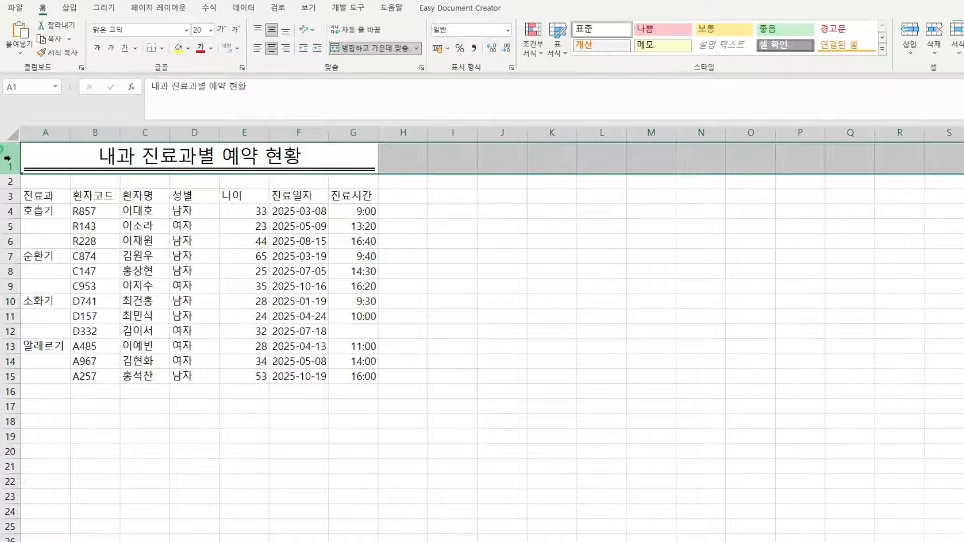
right_click(7, 158)
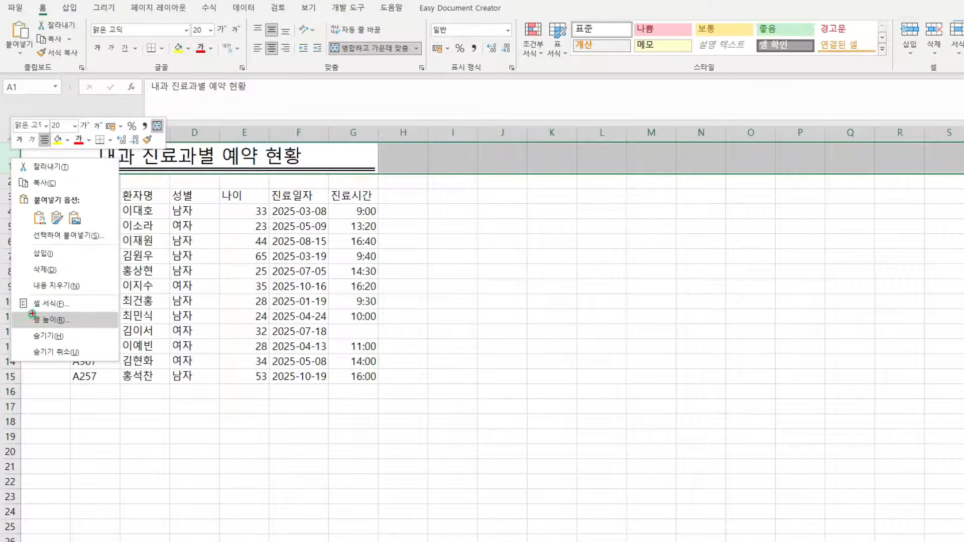
left_click_drag(22, 314, 98, 329)
left_click(9, 159)
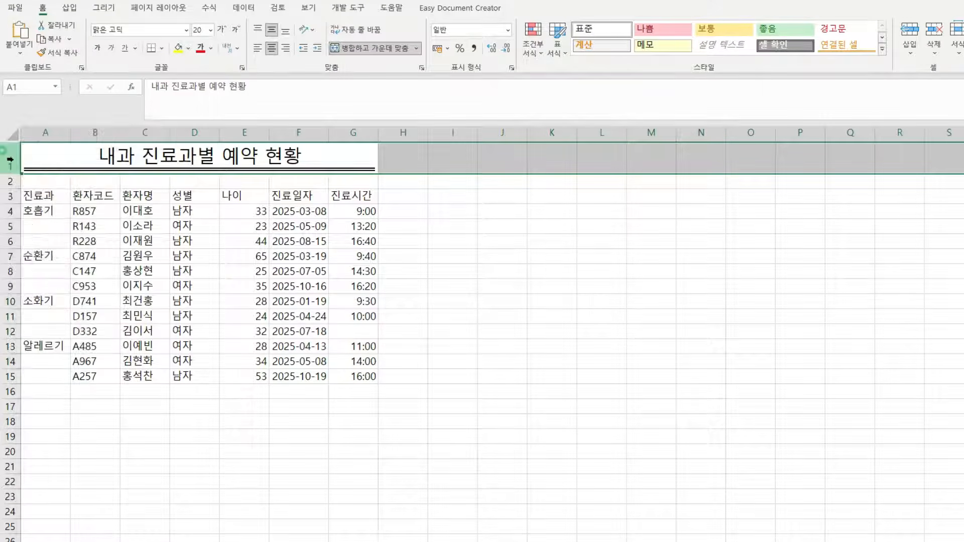
right_click(9, 160)
left_click(53, 320)
left_click_drag(71, 304, 281, 273)
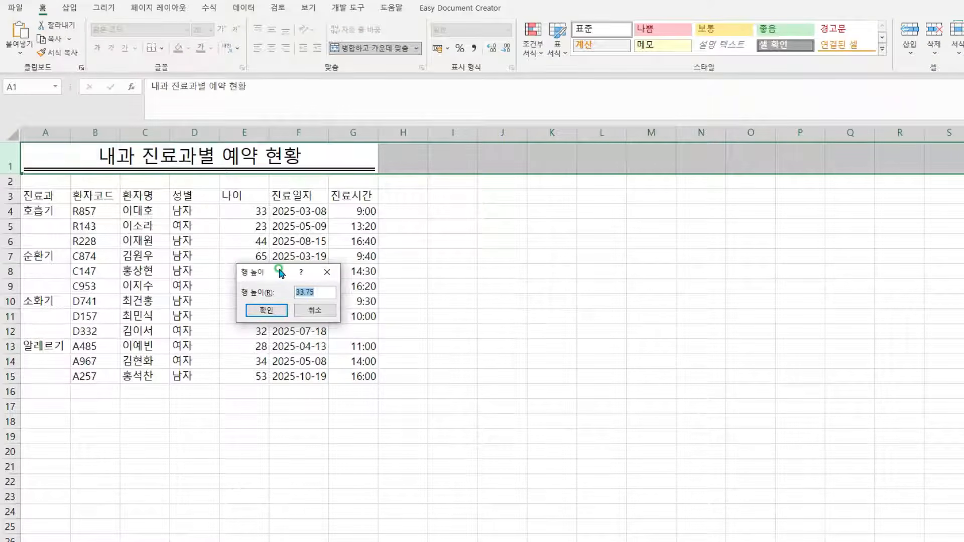
type("28")
left_click(266, 310)
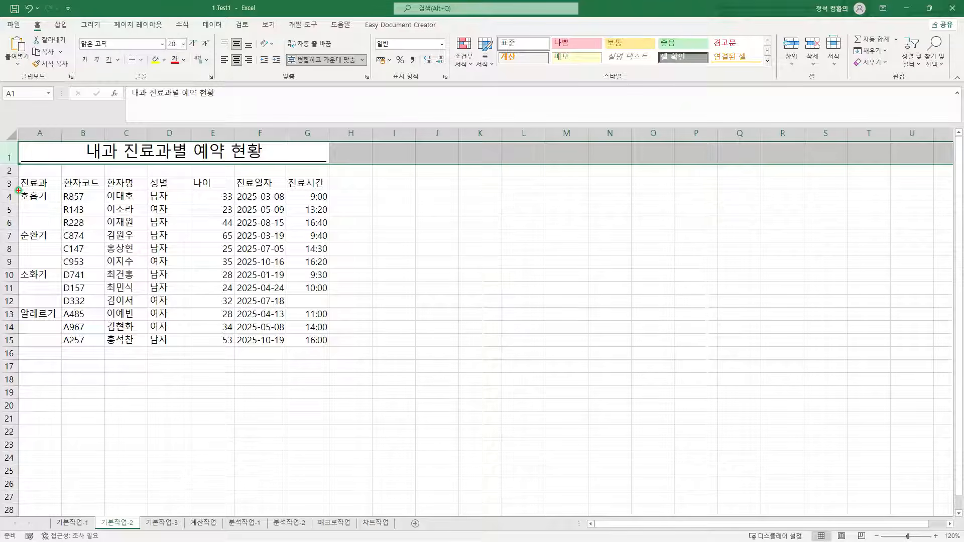
- Merge and center each department's cells in column A separately: A4:A6, A7:A9, A10:A12 and A13:A15
left_click_drag(30, 197, 44, 224)
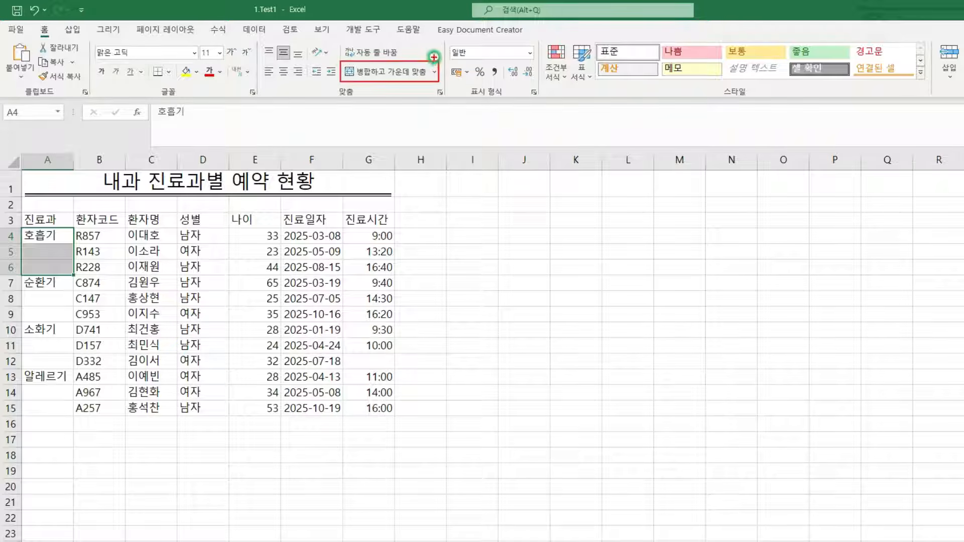
left_click(380, 72)
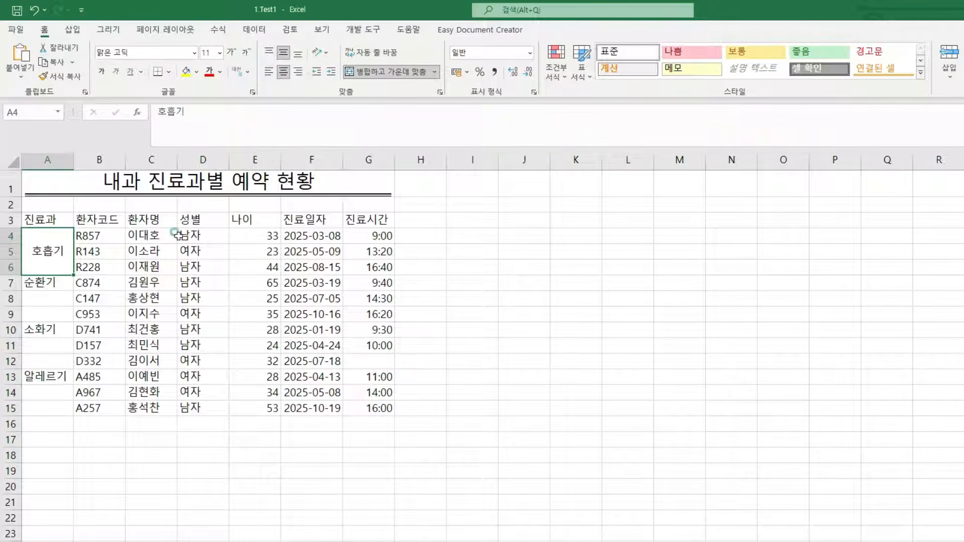
left_click_drag(51, 285, 53, 310)
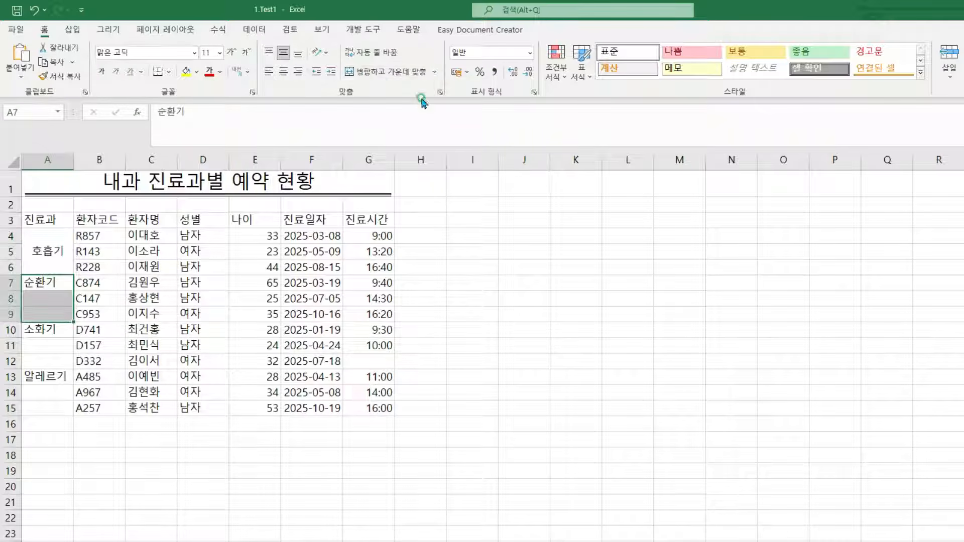
left_click(382, 74)
left_click(42, 334)
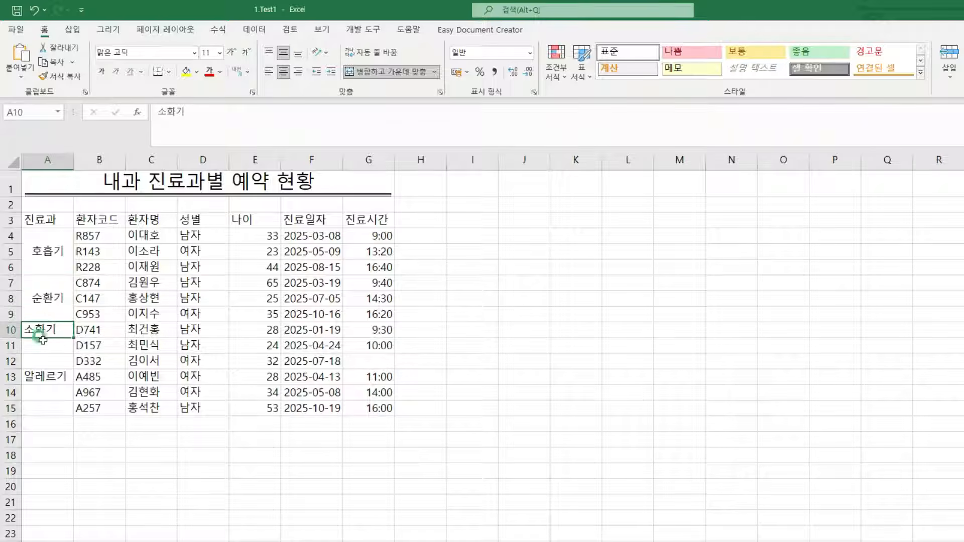
left_click_drag(42, 334, 36, 358)
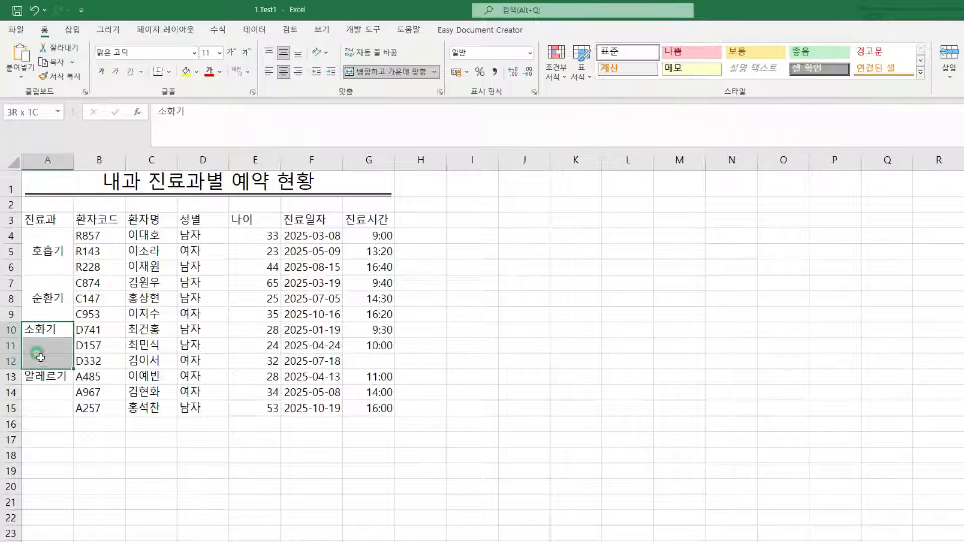
left_click(380, 76)
left_click_drag(45, 380, 41, 408)
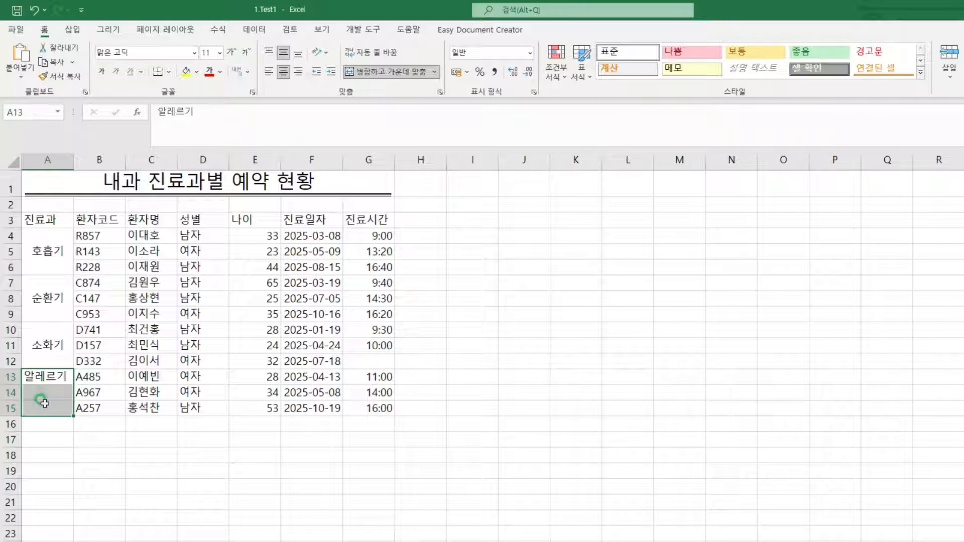
left_click(387, 77)
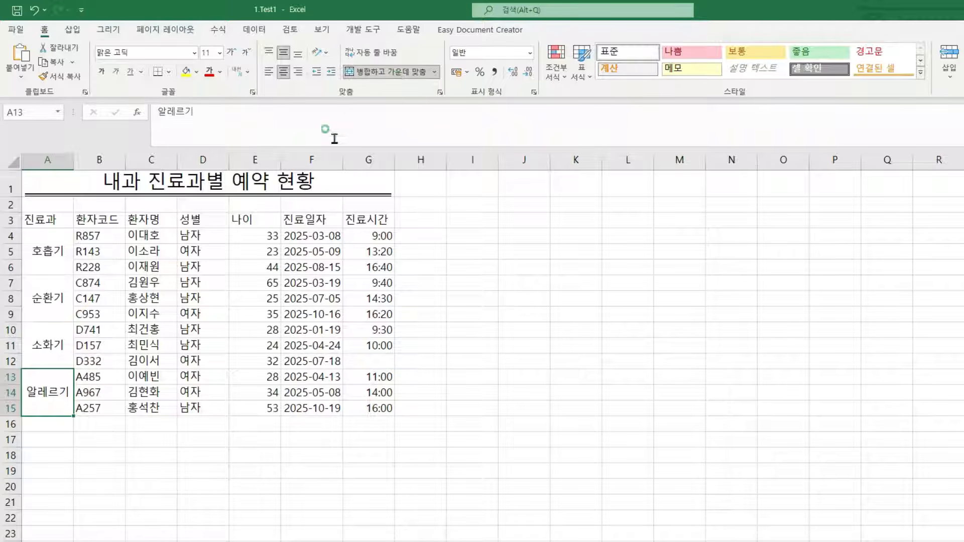
- Center the column headings in A3:G3 horizontally
left_click(46, 219)
left_click_drag(46, 219, 324, 222)
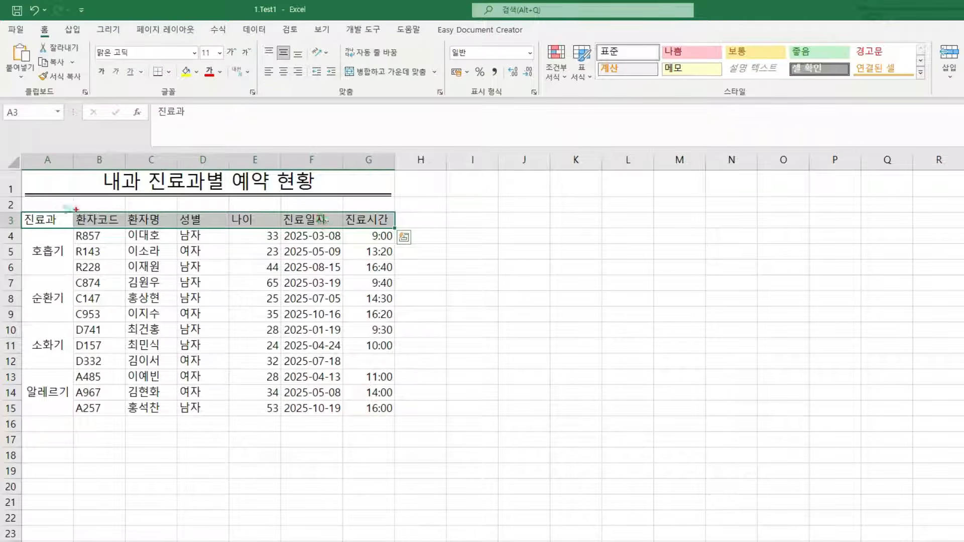
mouse_move(21, 212)
left_mouse_down()
mouse_move(141, 228)
mouse_move(390, 231)
left_mouse_up()
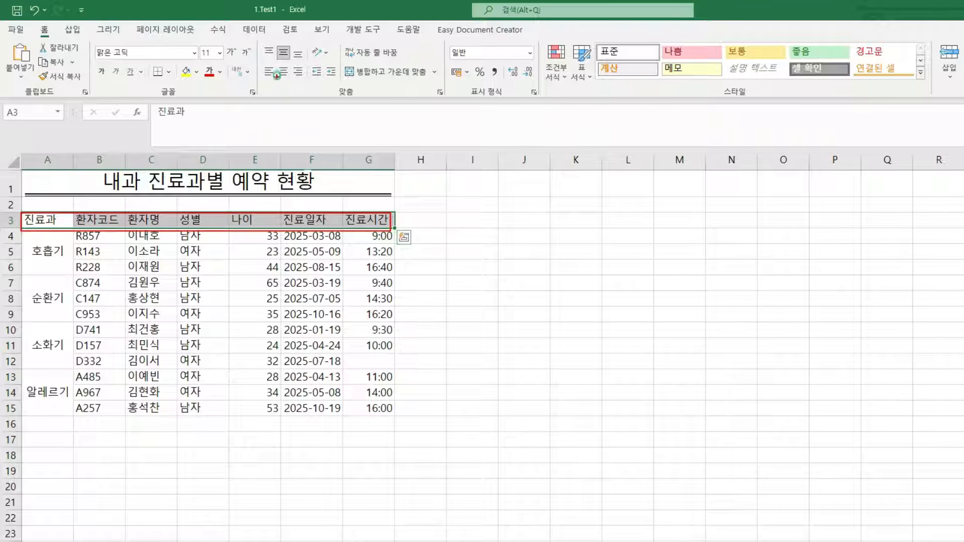
left_click_drag(278, 63, 287, 83)
left_click(284, 74)
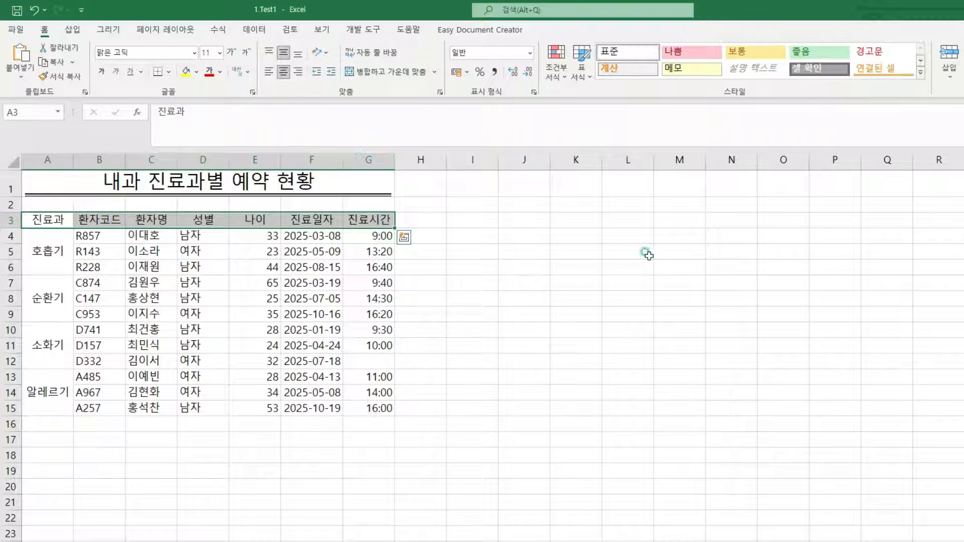
- Apply the 제목 3 cell style to the headings in A3:G3
left_click_drag(595, 38, 930, 98)
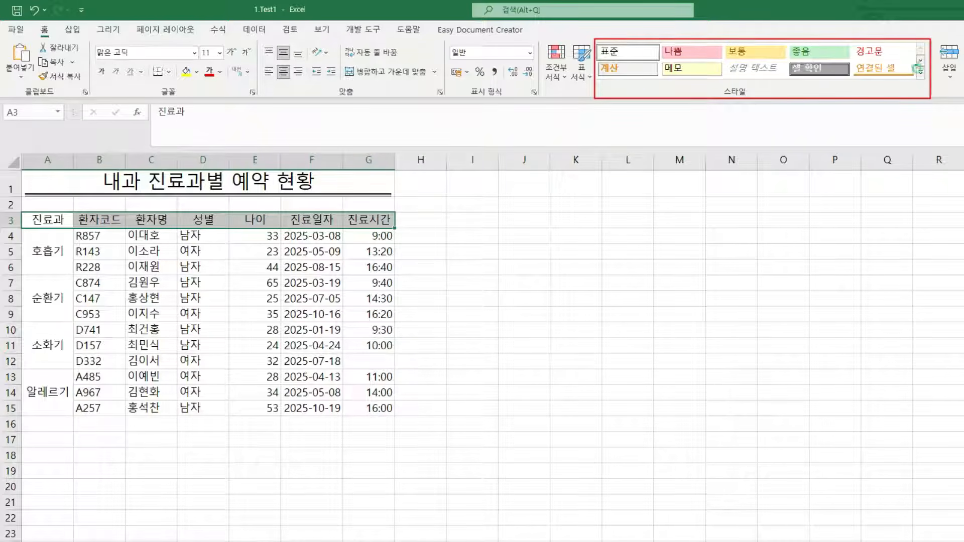
left_click(921, 72)
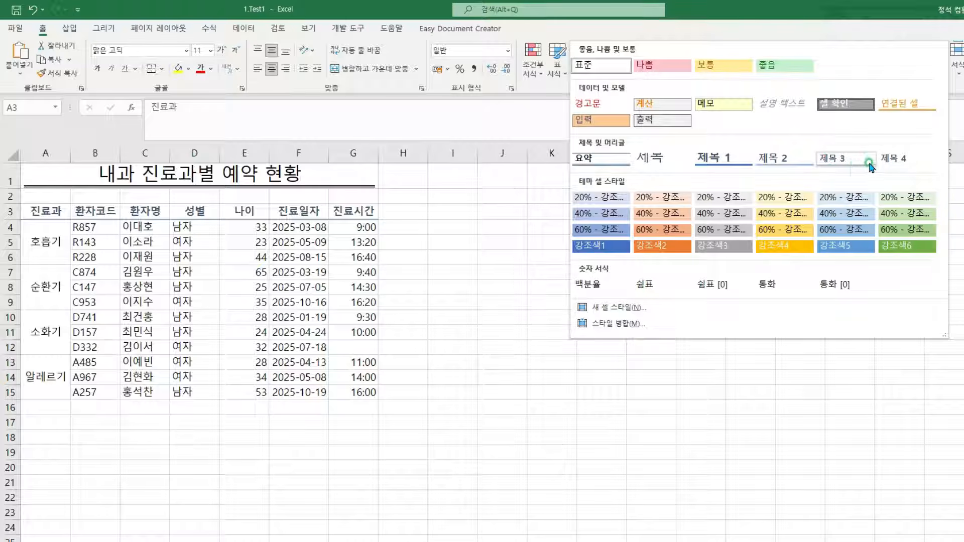
left_click(845, 165)
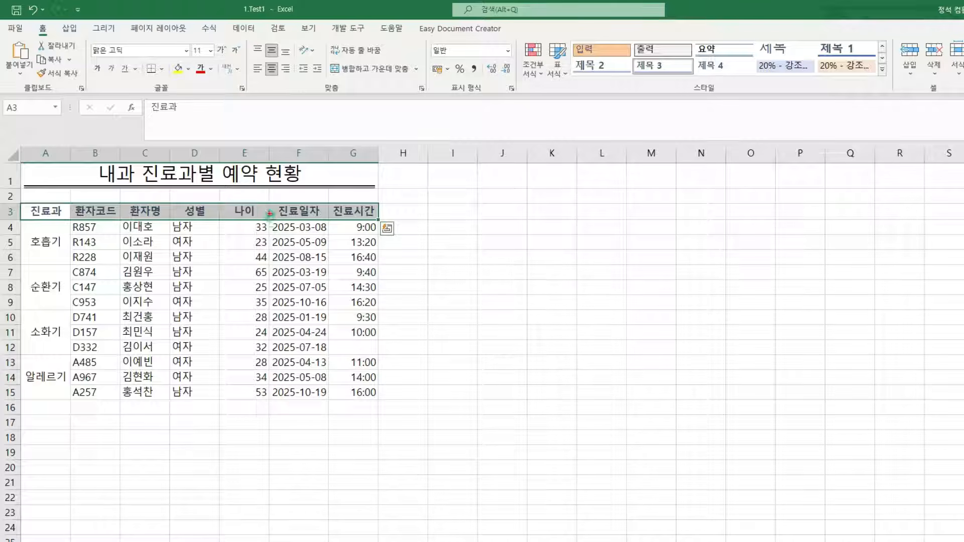
- Open the cell format settings for the treatment dates in F4:F15 and choose the custom (사용자 지정) number category
mouse_move(270, 217)
left_mouse_down()
mouse_move(329, 361)
mouse_move(330, 400)
left_mouse_up()
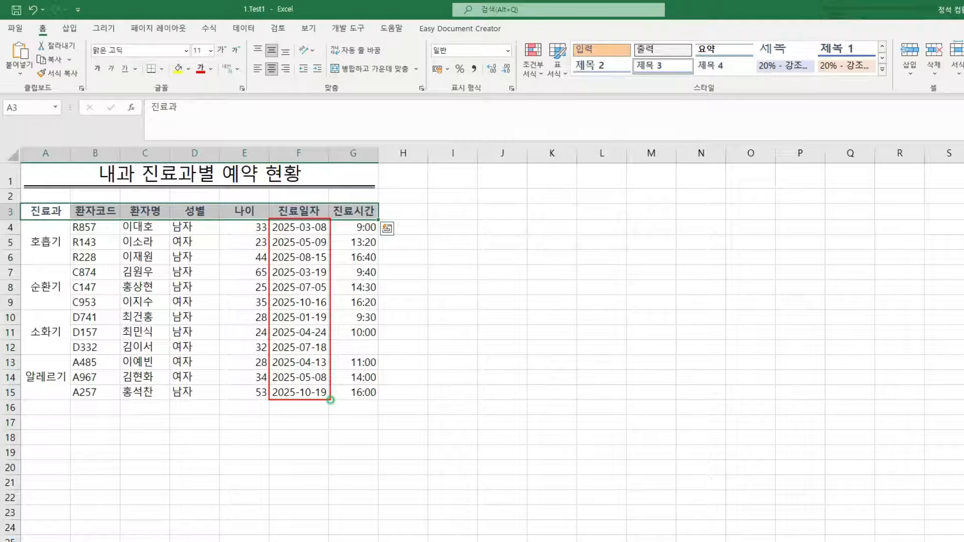
key("Escape")
left_click_drag(303, 227, 305, 390)
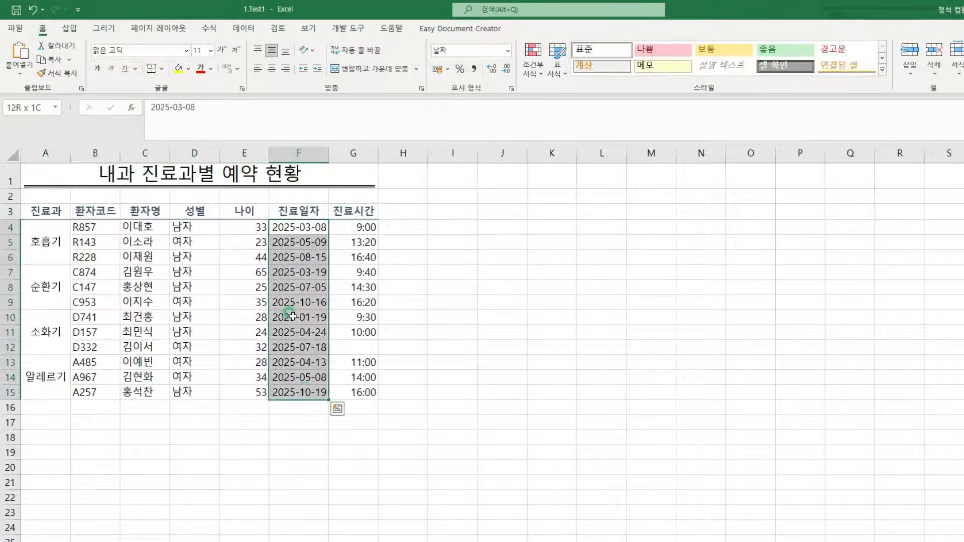
right_click(319, 244)
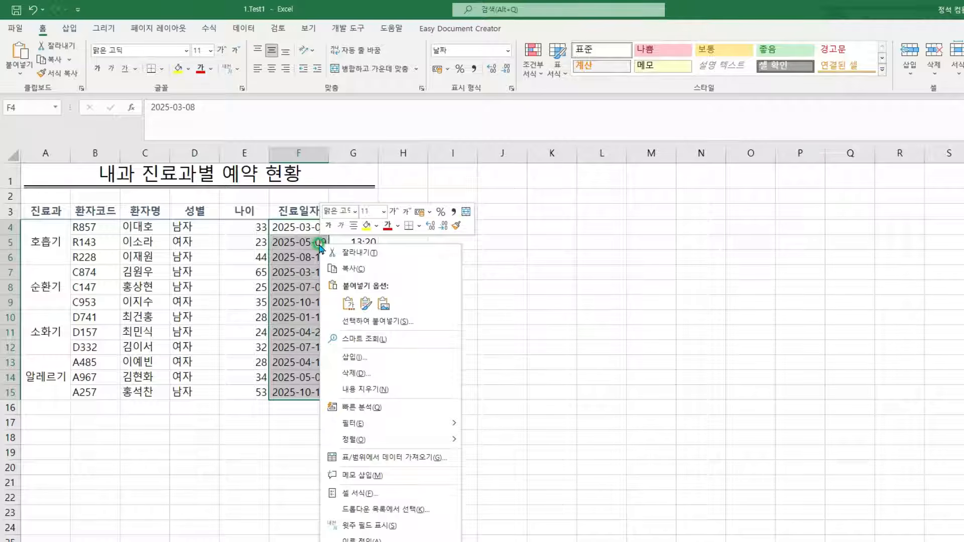
left_click(356, 487)
left_click_drag(523, 309, 546, 225)
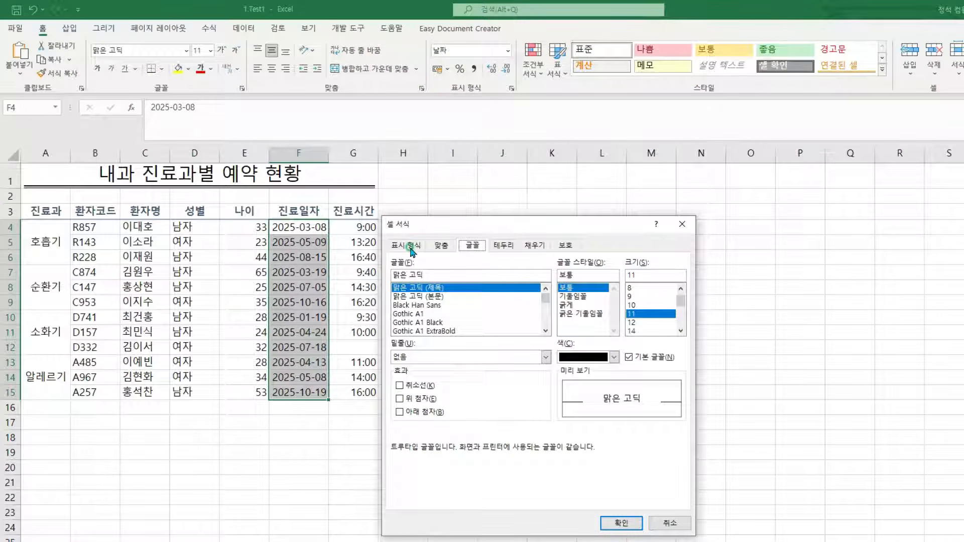
left_click_drag(392, 237, 419, 254)
left_click(410, 247)
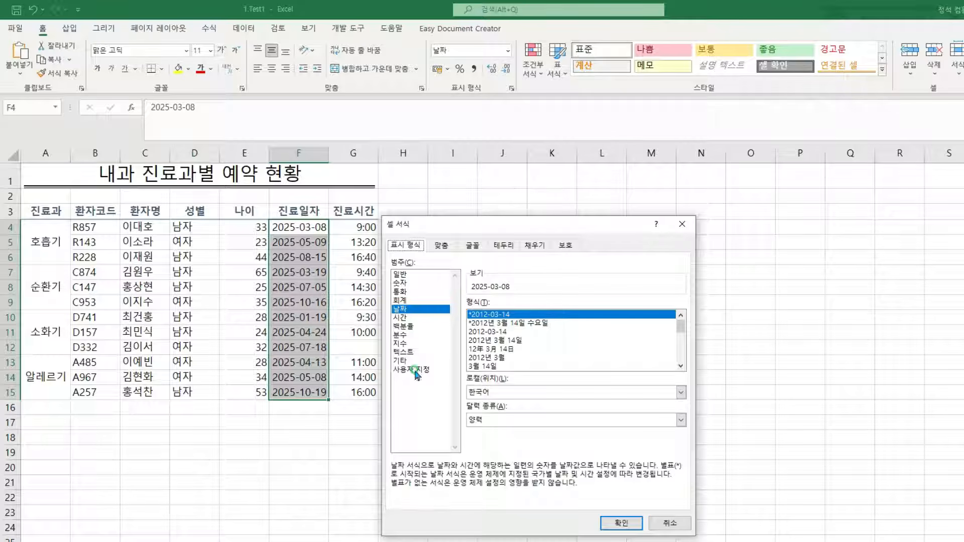
left_click_drag(392, 366, 447, 376)
left_click(418, 369)
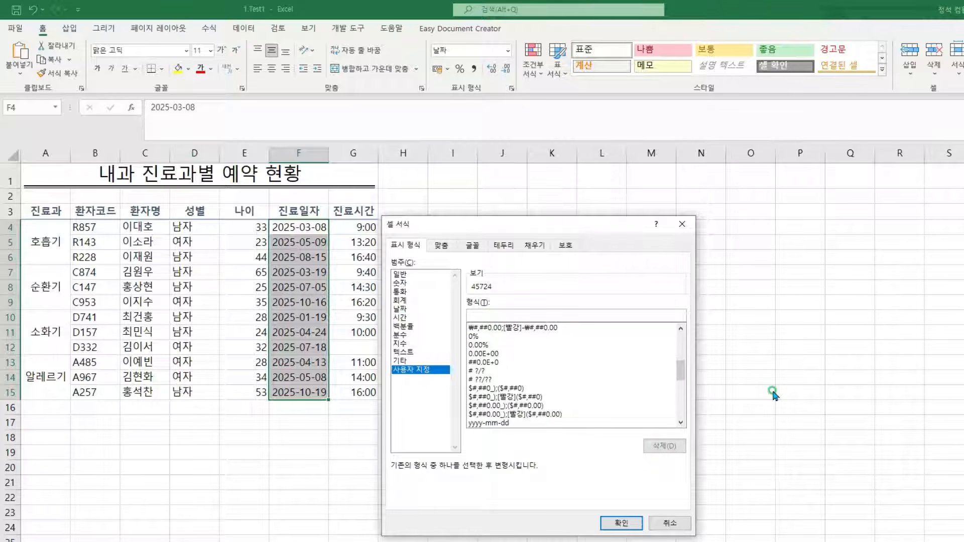
- Apply the custom date format yy년 m월 d일 aaa to F4:F15
type("yy년 m월 ")
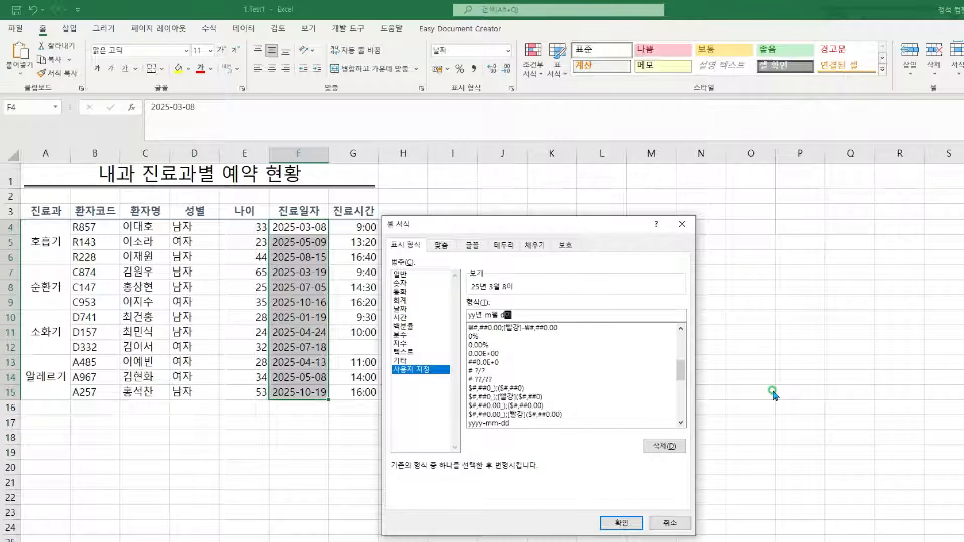
type("d일 aaa")
left_click_drag(515, 281, 534, 293)
type("aaaa")
left_click_drag(513, 279, 541, 292)
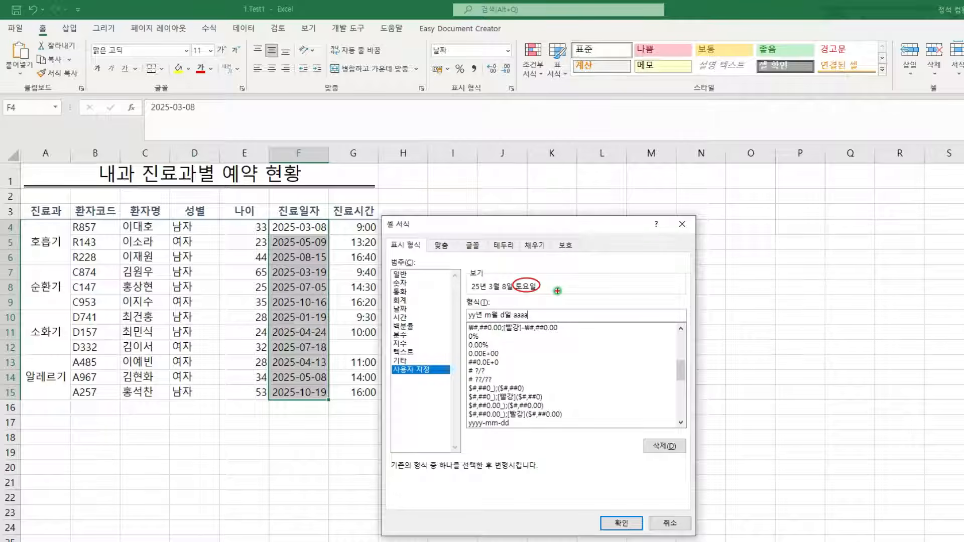
key("Escape")
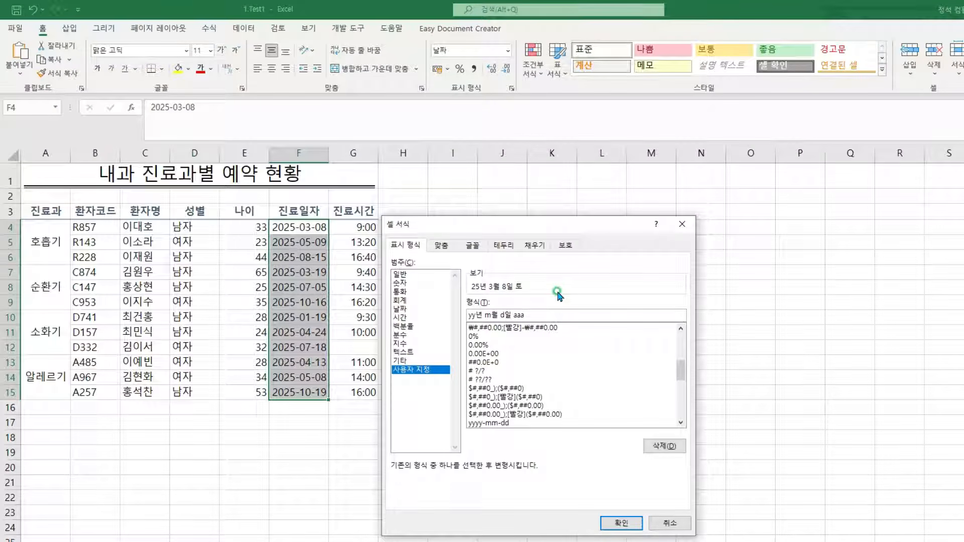
left_click(622, 523)
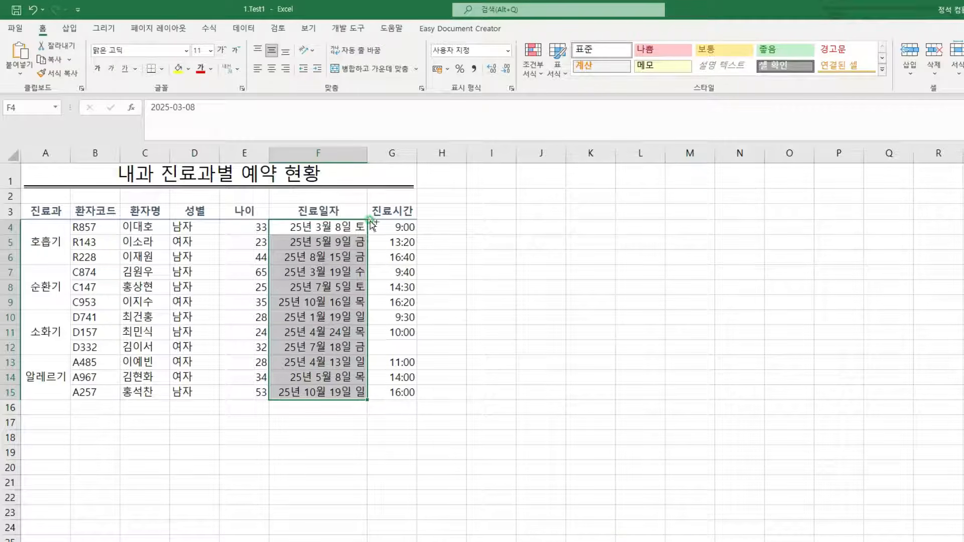
- Apply the custom time format hh:mm to the treatment times in G4:G15
mouse_move(370, 221)
left_mouse_down()
mouse_move(422, 352)
mouse_move(418, 398)
left_mouse_up()
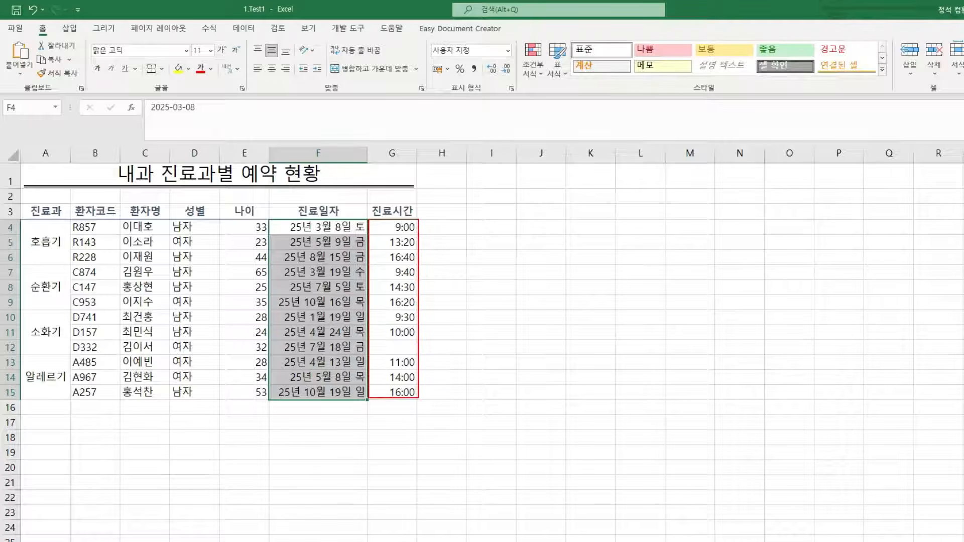
left_click(394, 227)
left_click_drag(399, 317, 400, 392)
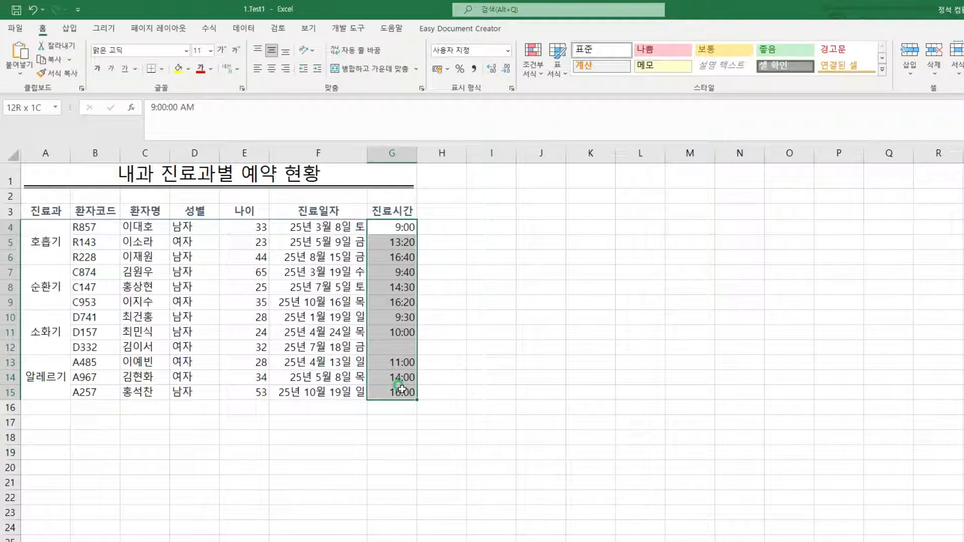
right_click(398, 240)
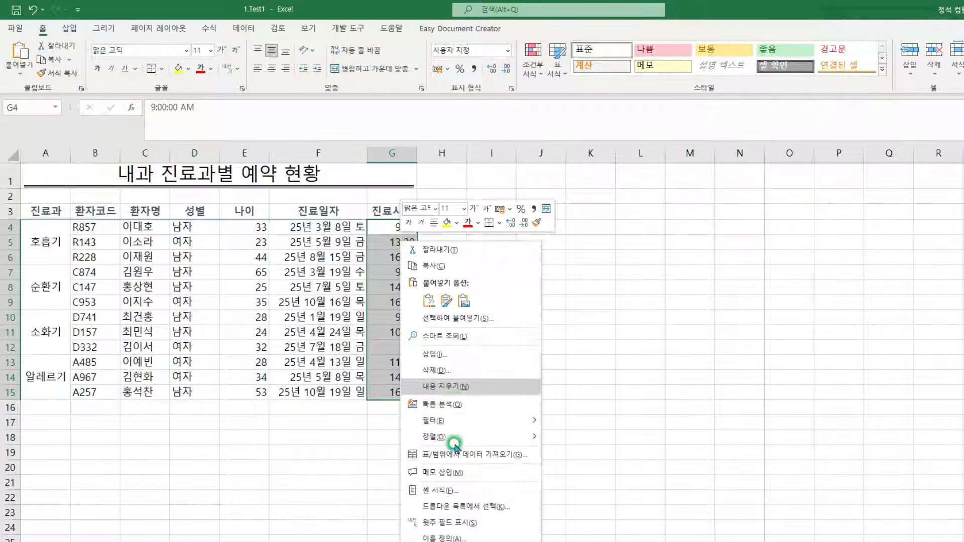
left_click(475, 492)
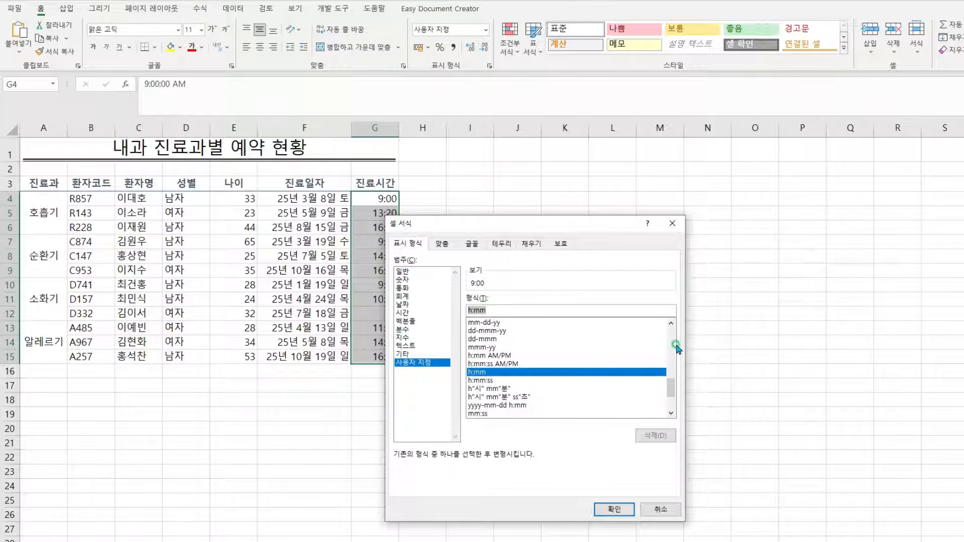
key("BackSpace")
key("BackSpace")
key("BackSpace")
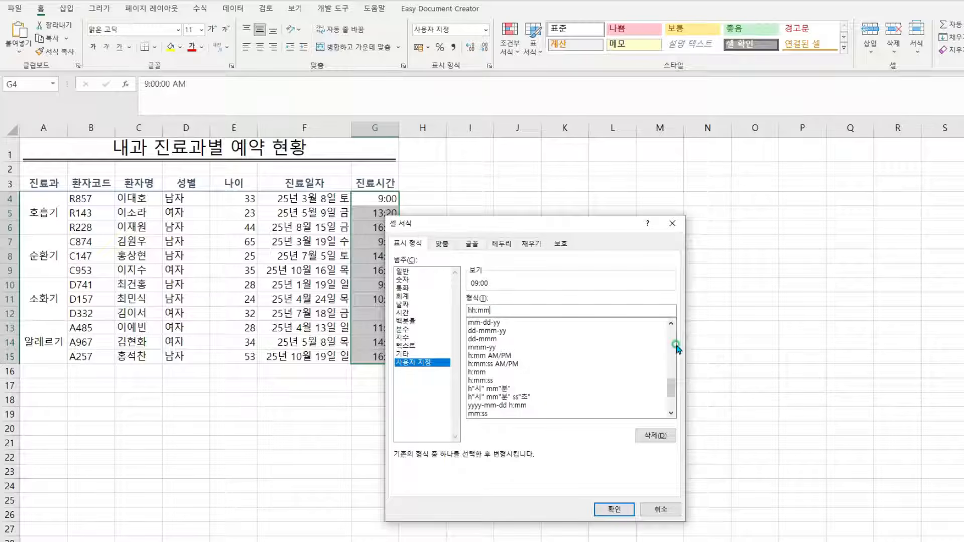
left_click(615, 510)
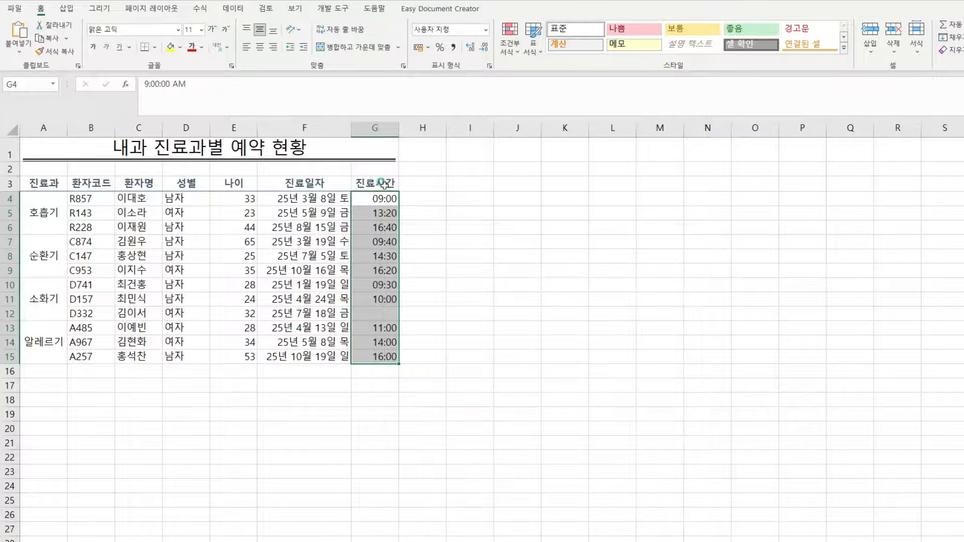
left_click(380, 199)
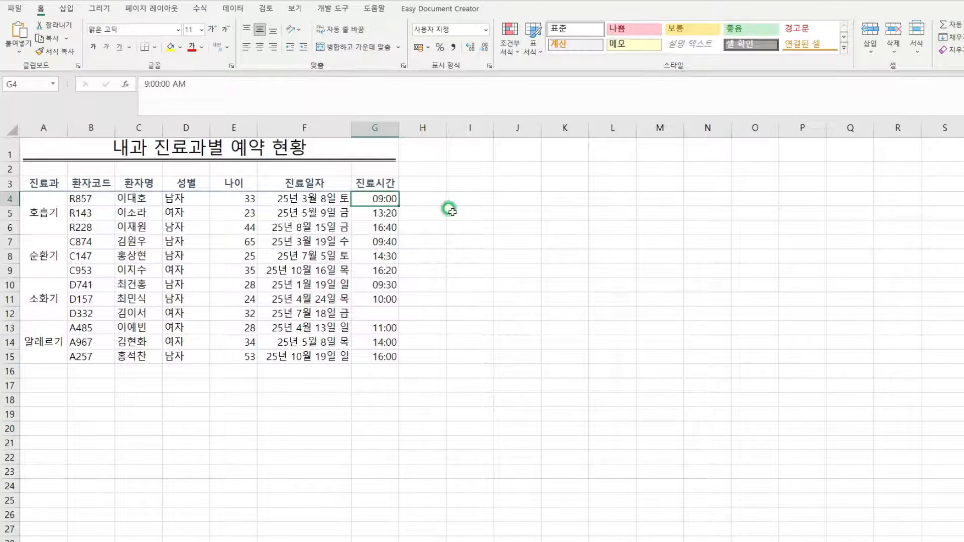
left_click_drag(258, 190, 395, 367)
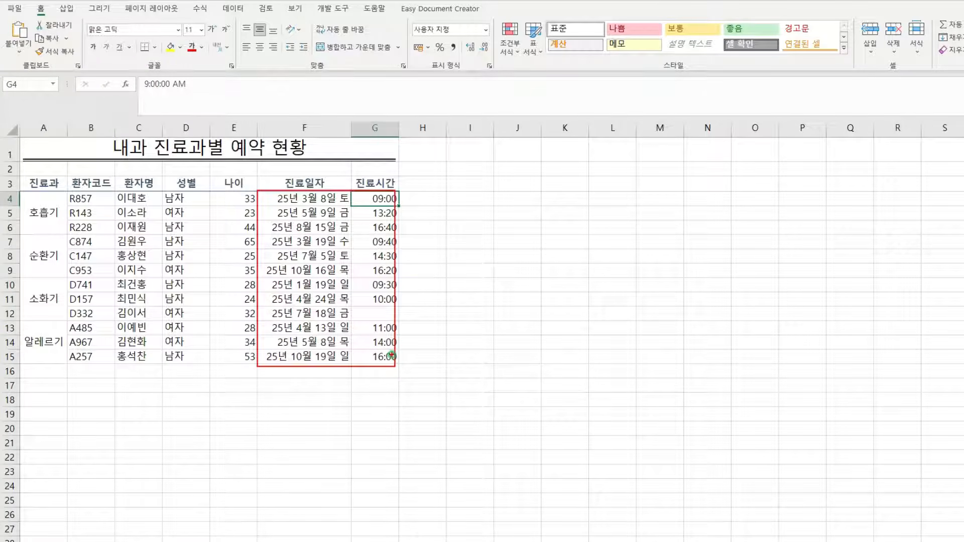
left_click(689, 336)
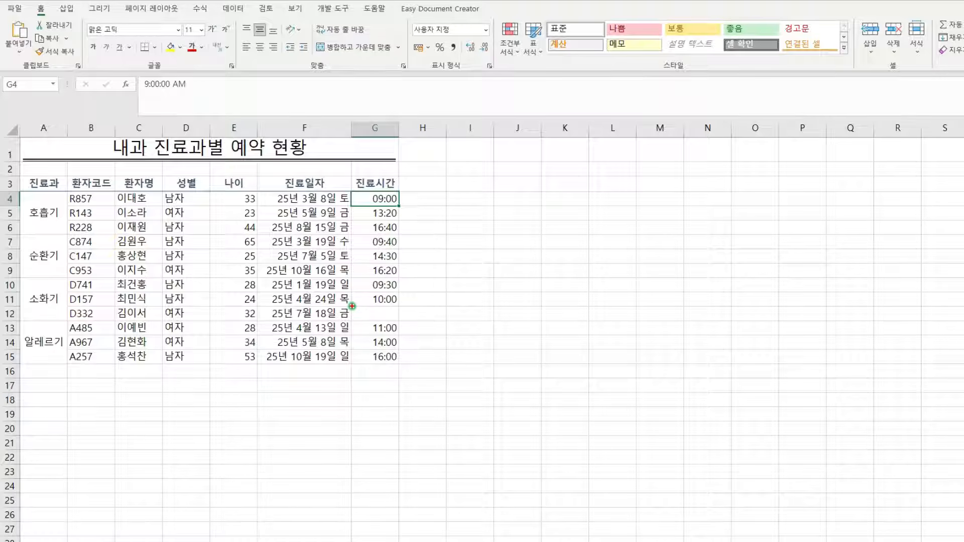
- Insert a memo on the empty time cell G12 containing only the text 추후 시간 예약 진행
left_click(388, 312)
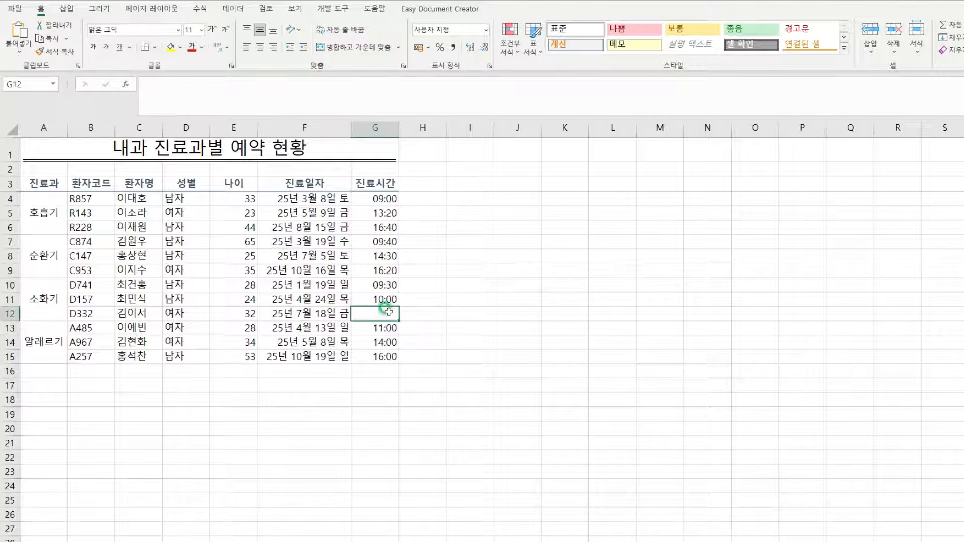
right_click(388, 312)
right_click(379, 314)
left_click(427, 230)
left_click_drag(436, 316, 393, 288)
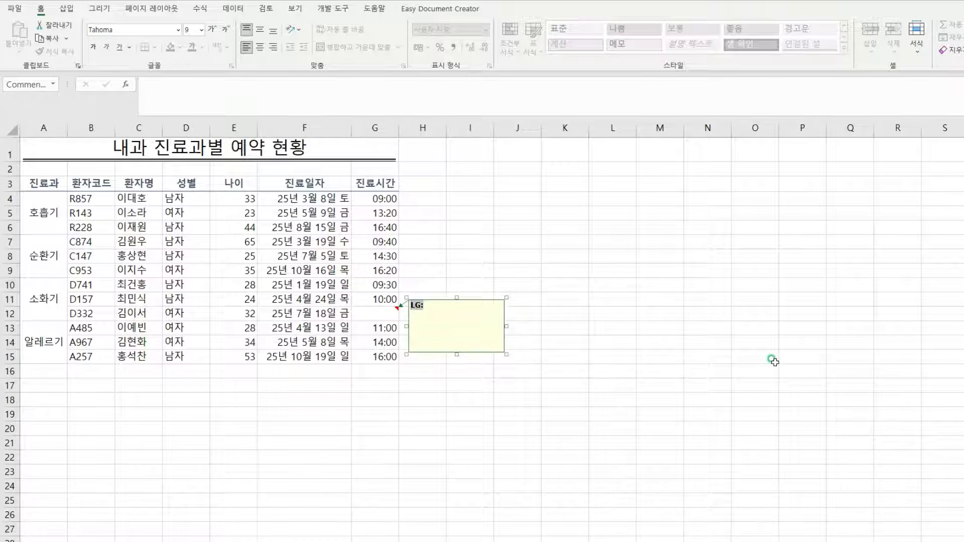
type("ㅇ")
type("추후 시")
type("간 예약 진행")
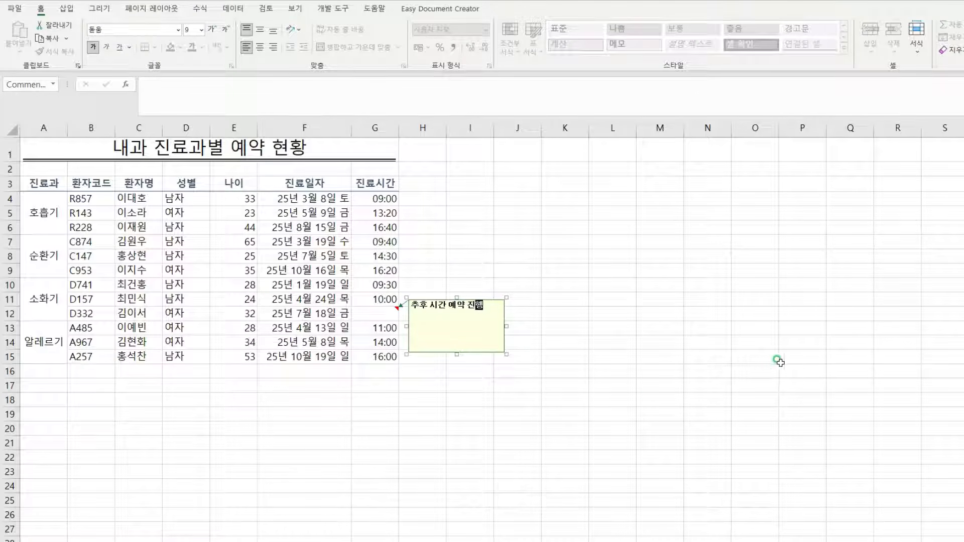
left_click(380, 317)
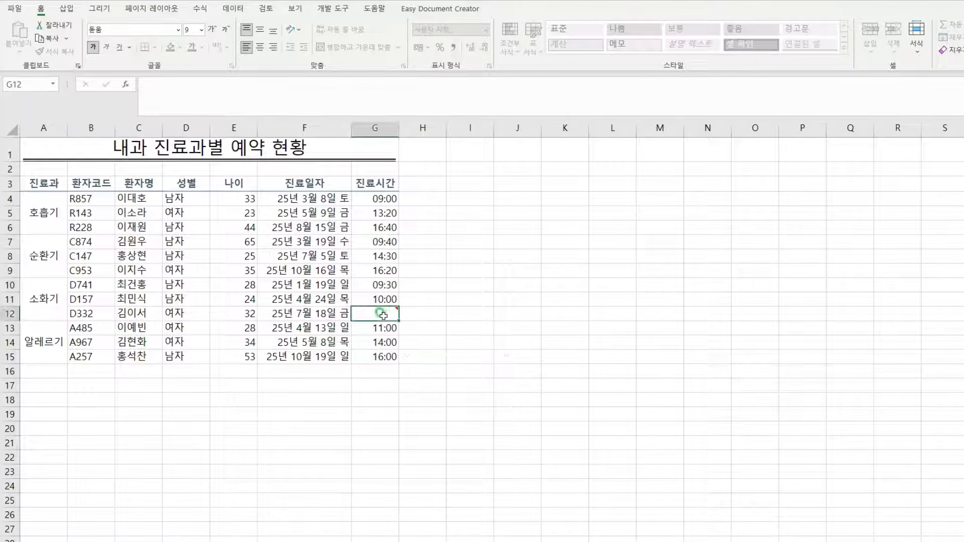
- Set the memo on G12 to be always displayed
right_click(391, 313)
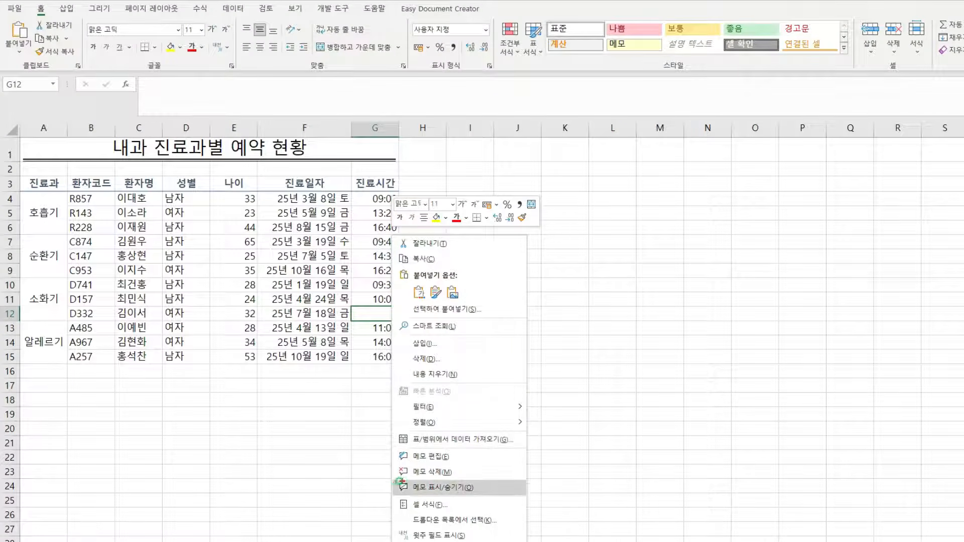
left_click(486, 489)
right_click(382, 313)
left_click(440, 488)
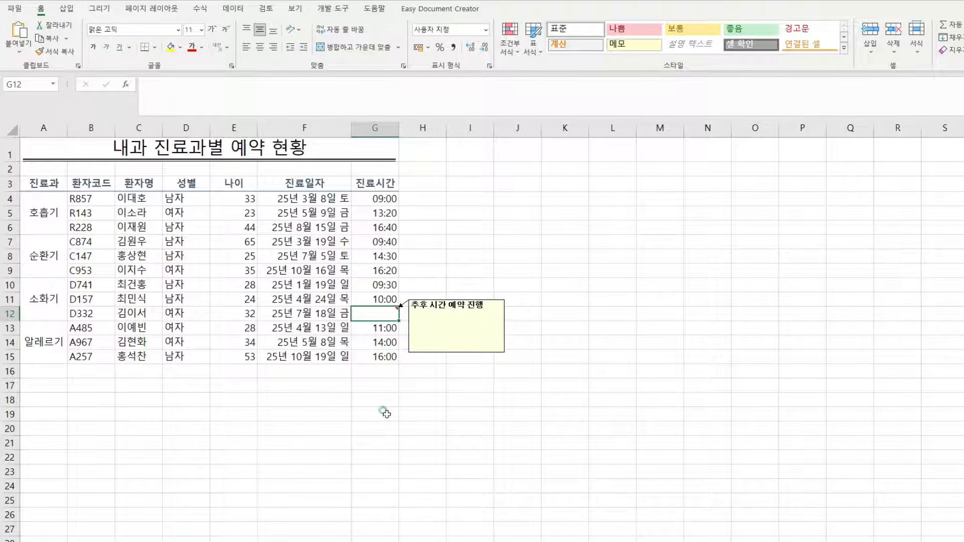
right_click(382, 313)
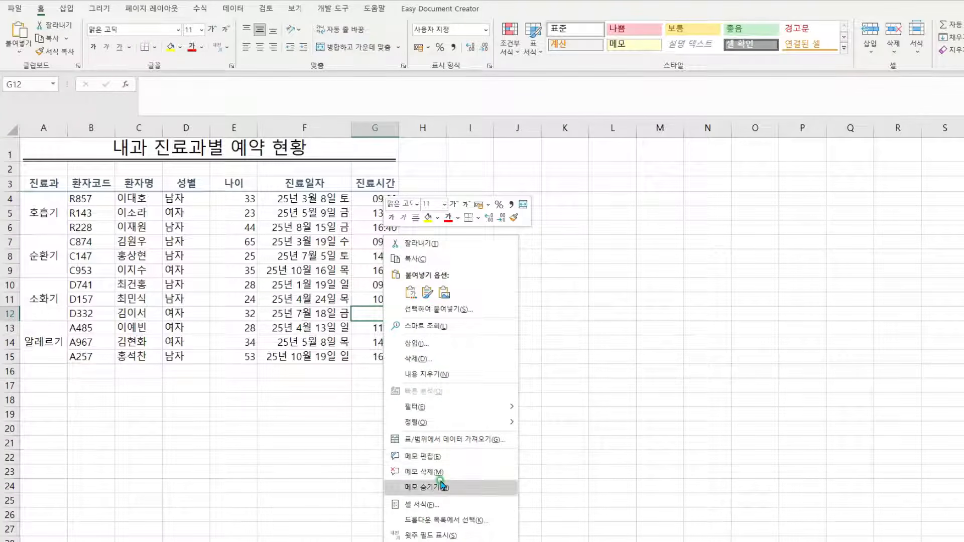
left_click(375, 314)
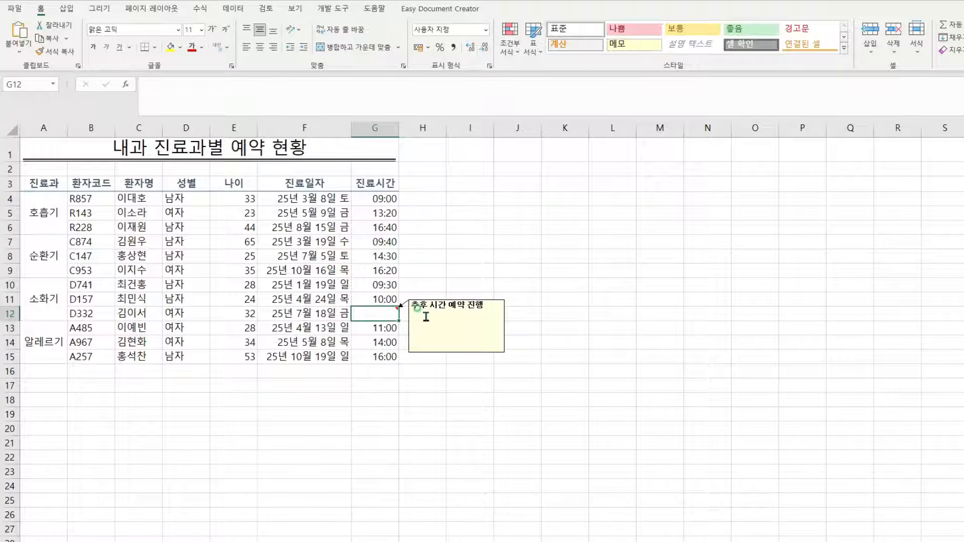
- Turn on automatic sizing (자동 크기) in the G12 memo's alignment format
left_click(494, 352)
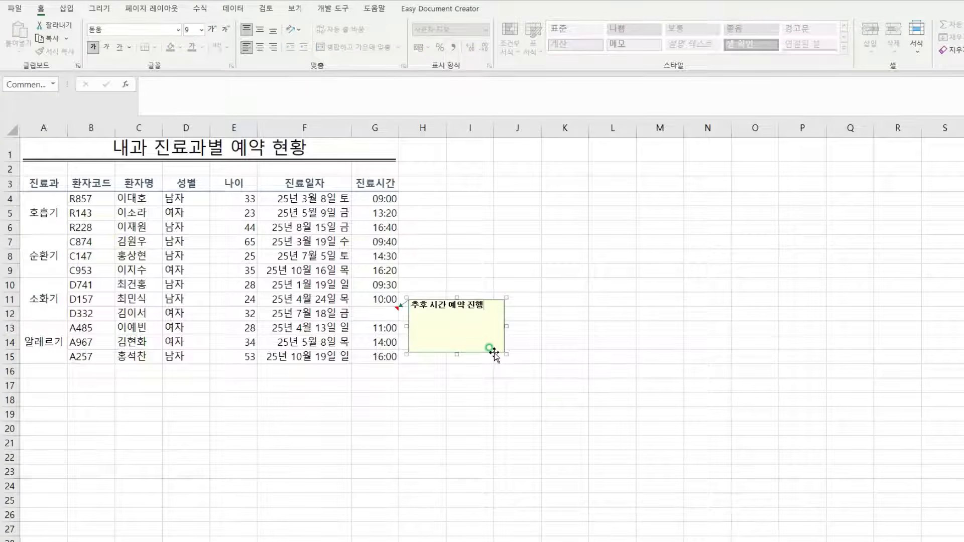
right_click(493, 354)
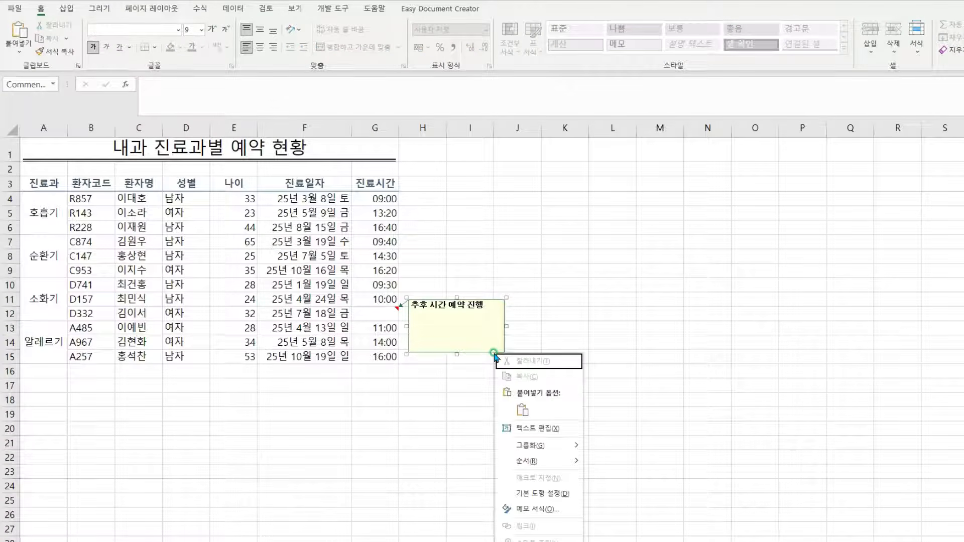
left_click(552, 509)
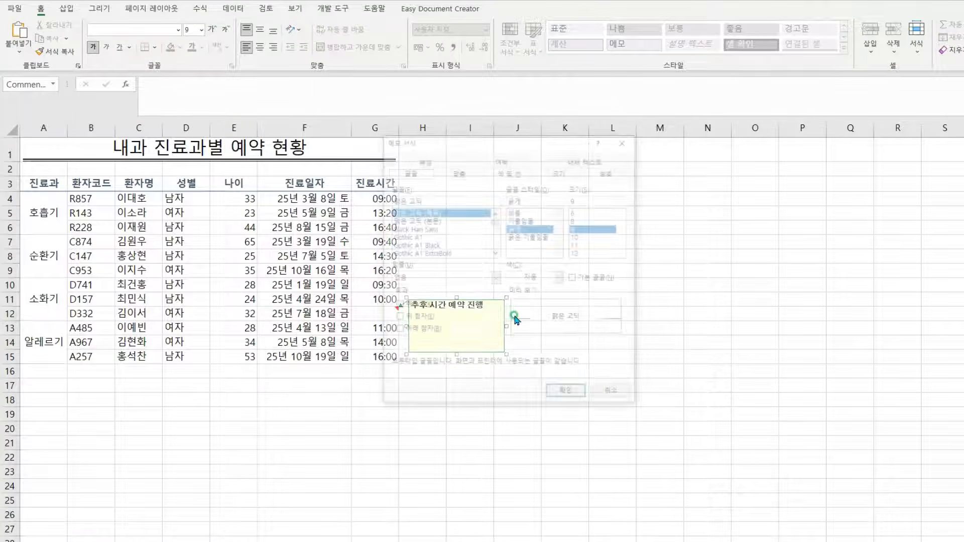
left_click_drag(488, 145, 526, 200)
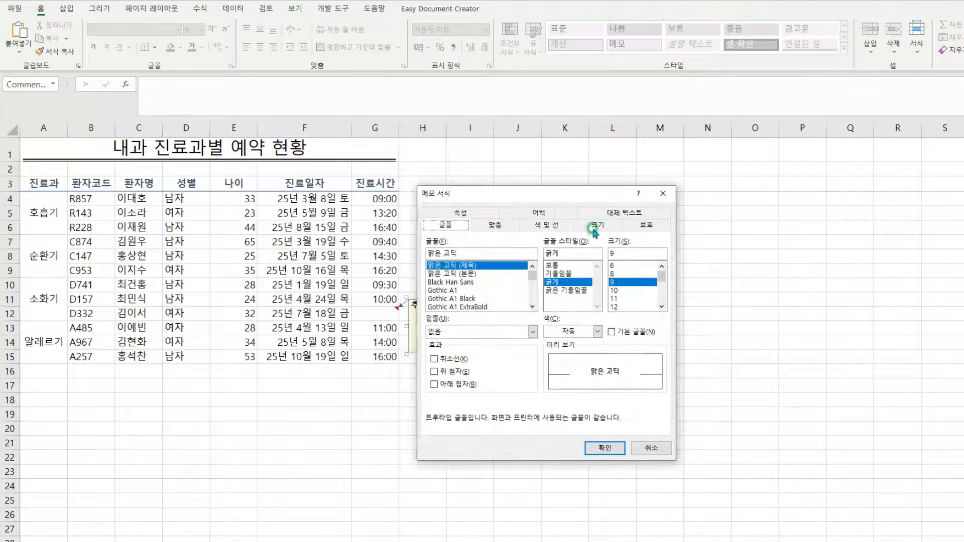
left_click(488, 224)
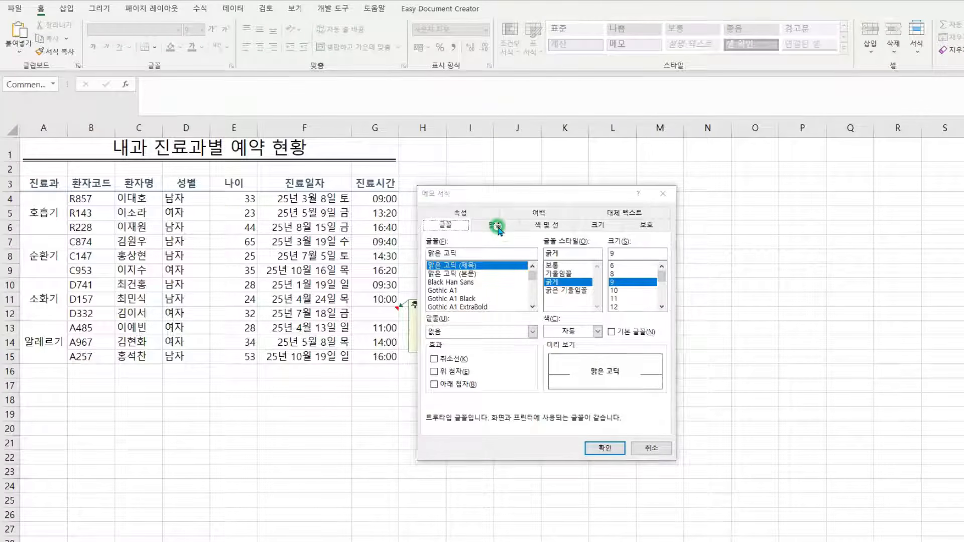
left_click(497, 227)
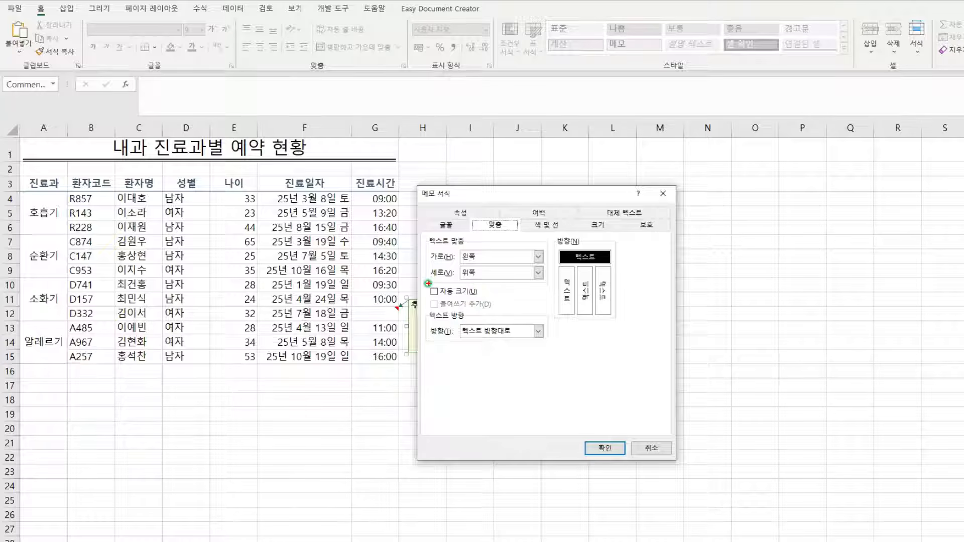
left_click_drag(428, 284, 481, 299)
left_click(435, 293)
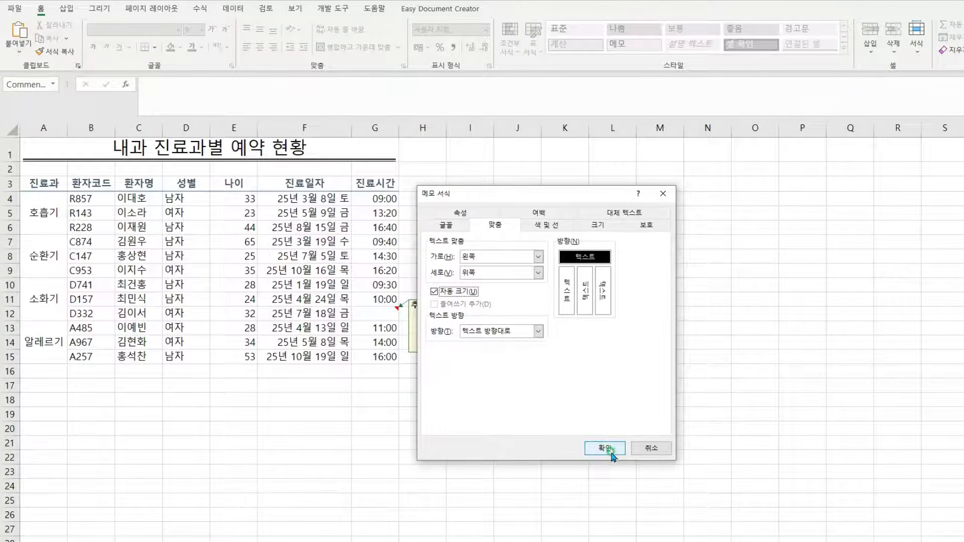
left_click(608, 448)
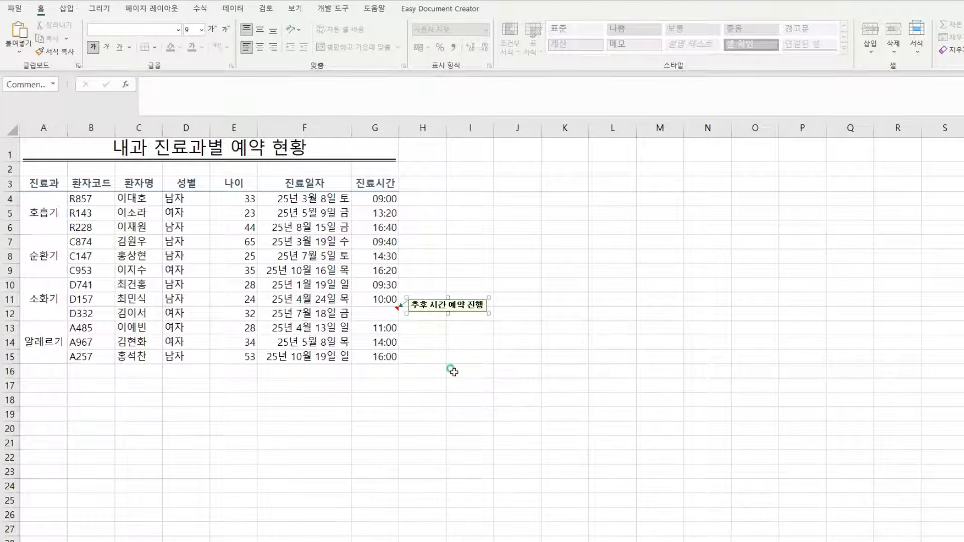
- Apply all borders (모든 테두리) to the reservation table range A3:G15
left_click(392, 315)
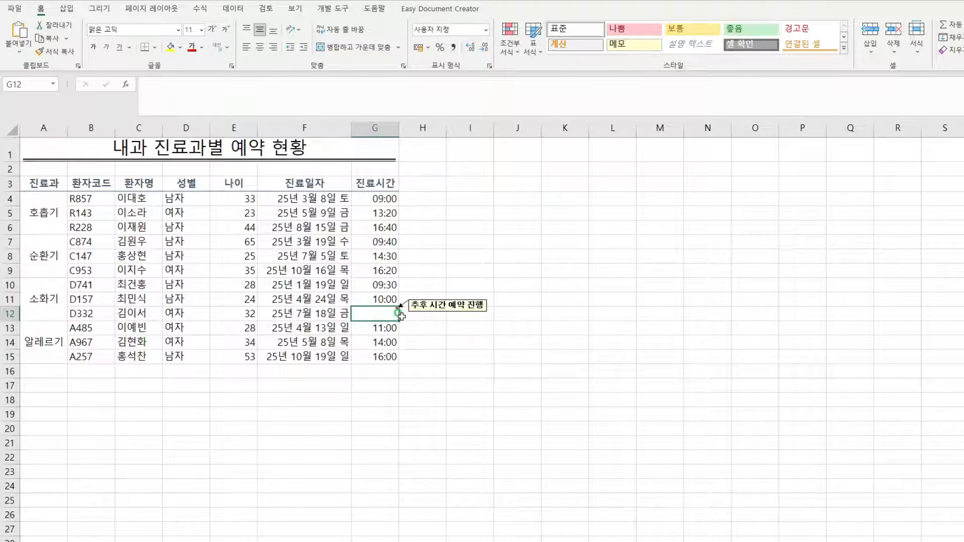
left_click(25, 182)
key("ctrl+2")
mouse_move(21, 178)
left_mouse_down()
mouse_move(402, 374)
mouse_move(396, 366)
left_mouse_up()
key("Escape")
key("ctrl+shift+8")
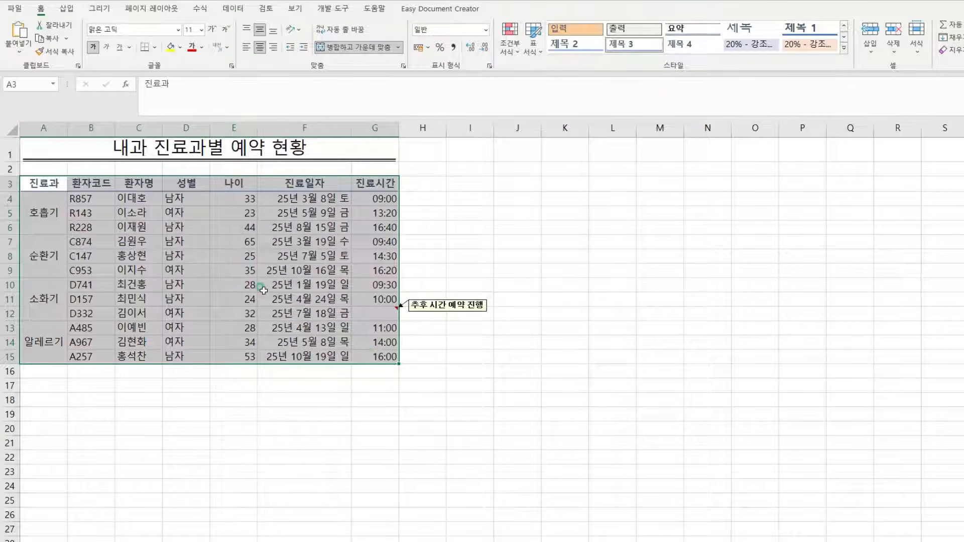
left_click(155, 48)
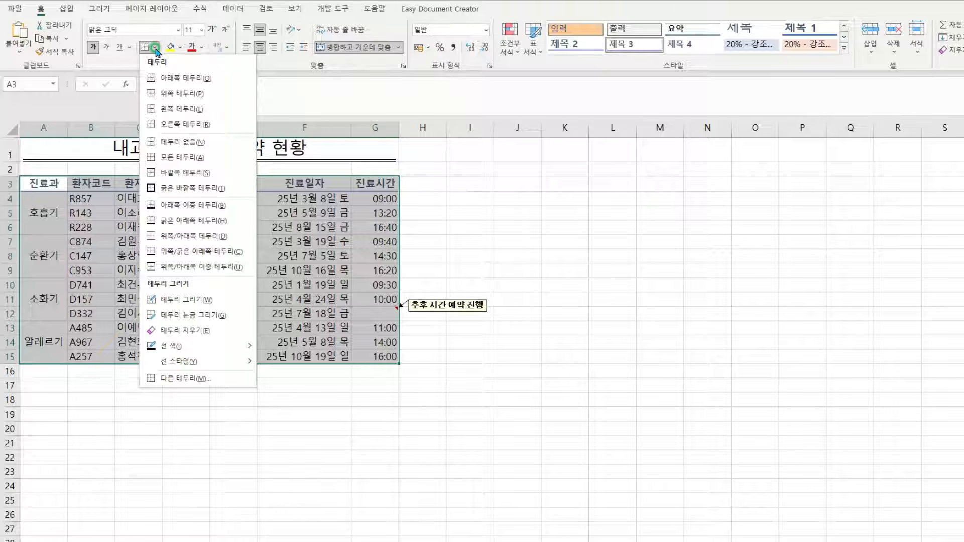
left_click(208, 159)
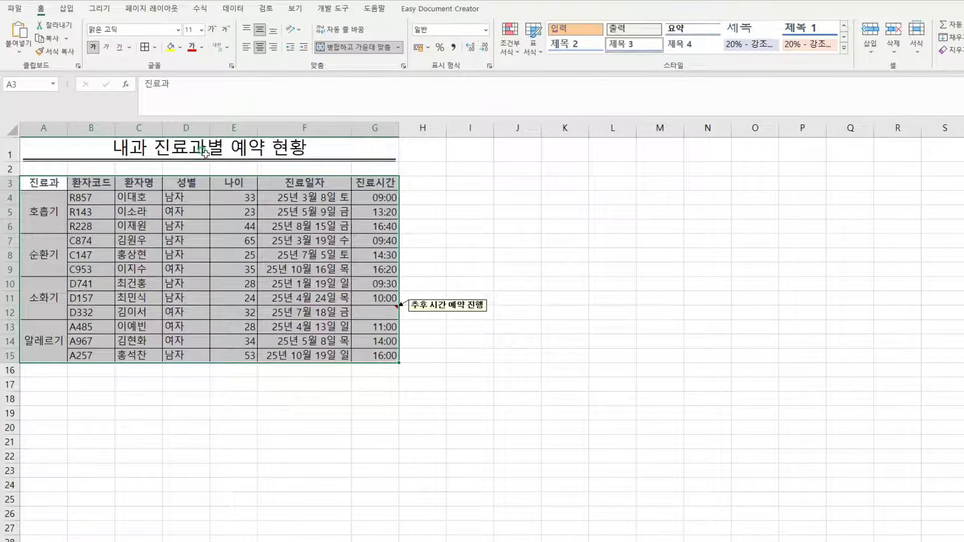
- Add a thick outside border (굵은 바깥쪽 테두리) around A3:G15, then deselect the table
left_click(155, 48)
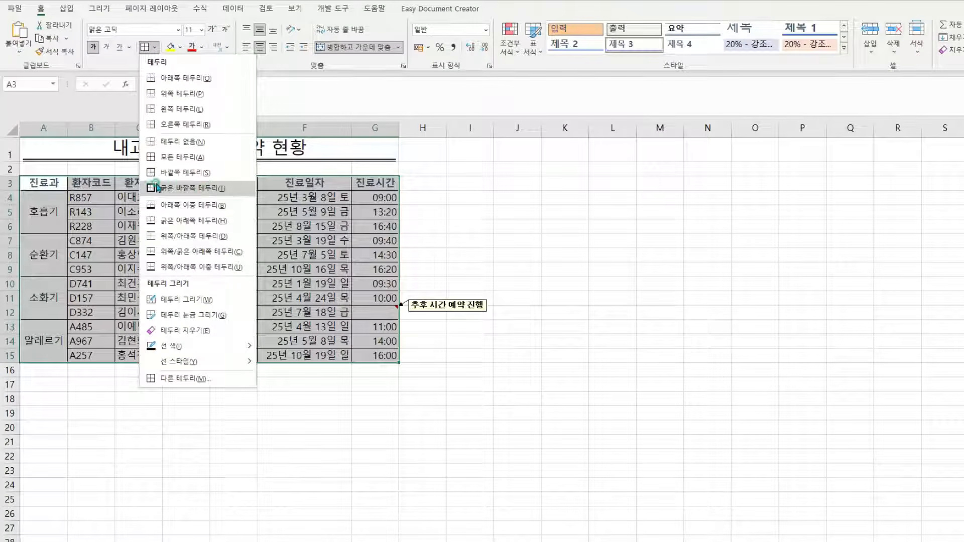
left_click(232, 189)
left_click(461, 151)
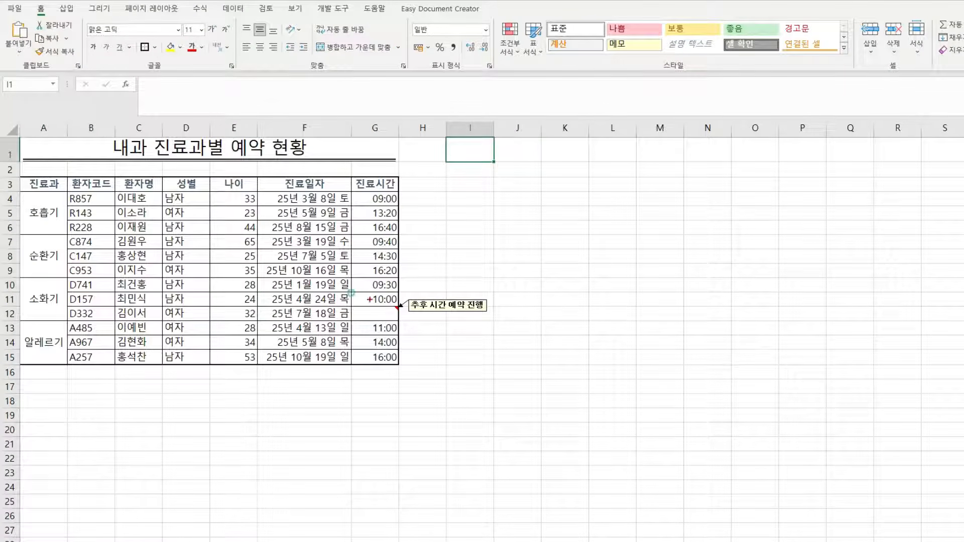
mouse_move(18, 127)
left_mouse_down()
mouse_move(71, 168)
mouse_move(336, 304)
mouse_move(494, 357)
mouse_move(494, 368)
left_mouse_up()
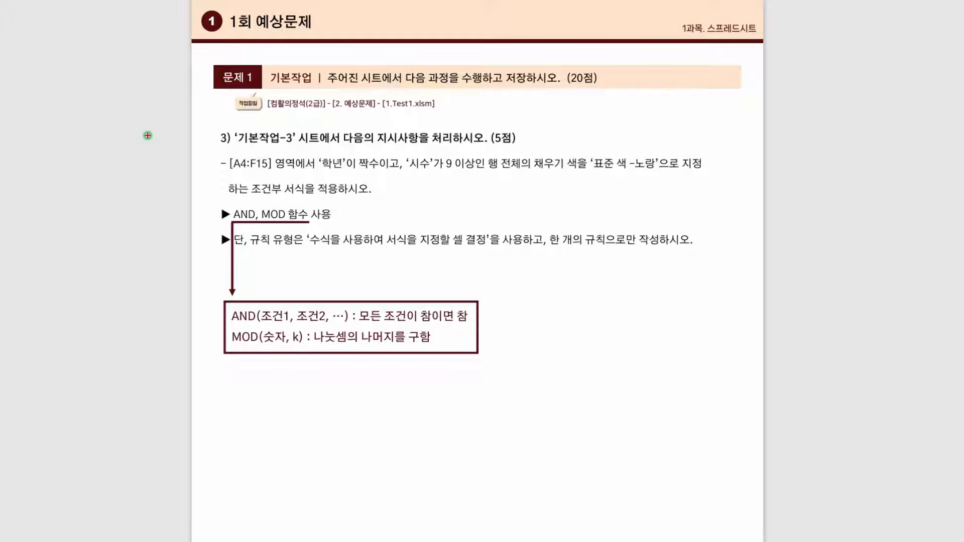
left_click_drag(235, 146, 301, 147)
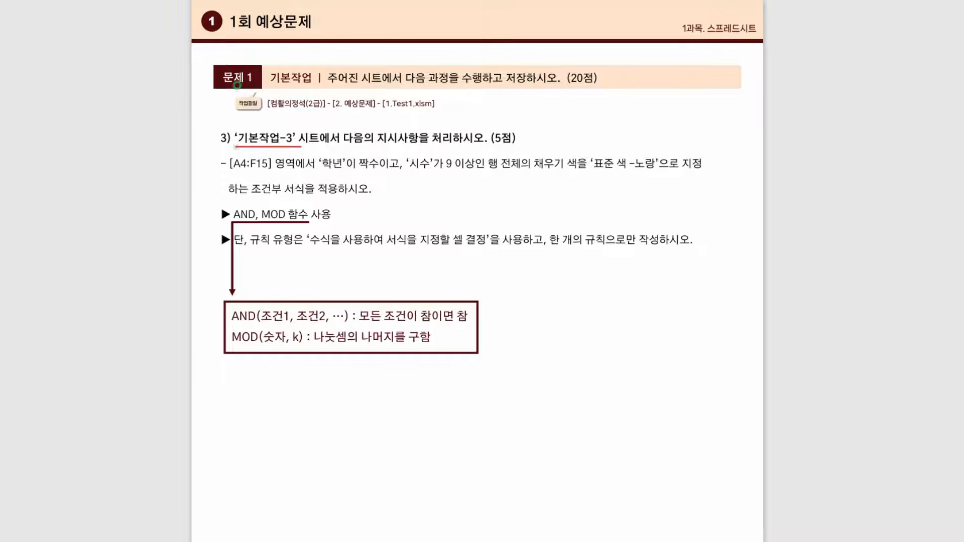
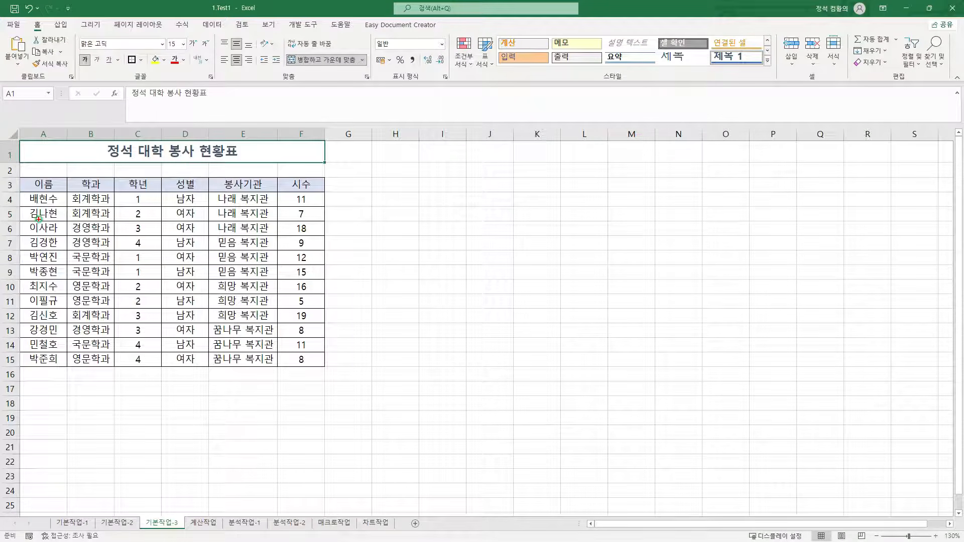
left_click_drag(20, 190, 325, 367)
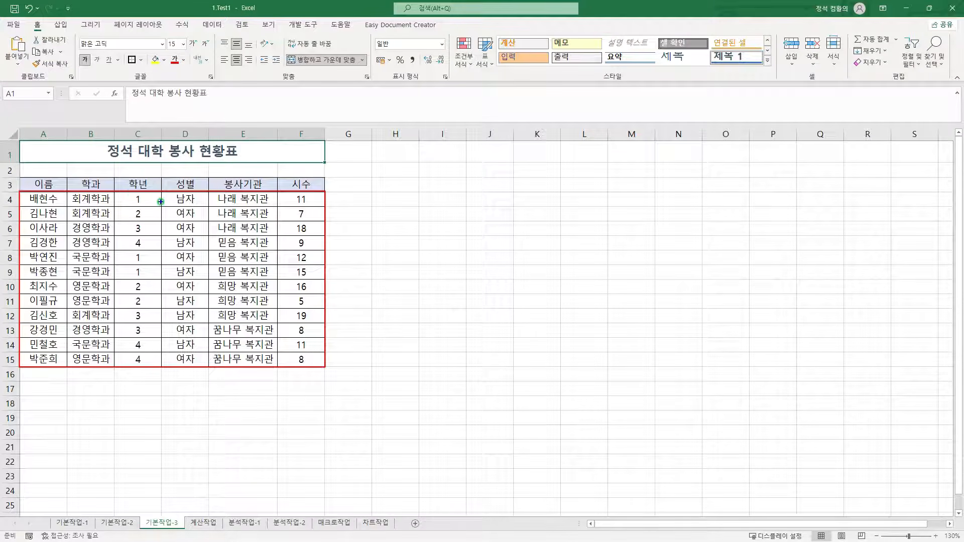
left_click_drag(127, 190, 150, 207)
mouse_move(149, 192)
left_mouse_down()
mouse_move(159, 185)
mouse_move(167, 195)
left_mouse_up()
- Create a new conditional formatting rule for A4:F15 on 기본작업-3 with the type 수식을 사용하여 서식을 지정할 셀 결정
left_click(45, 199)
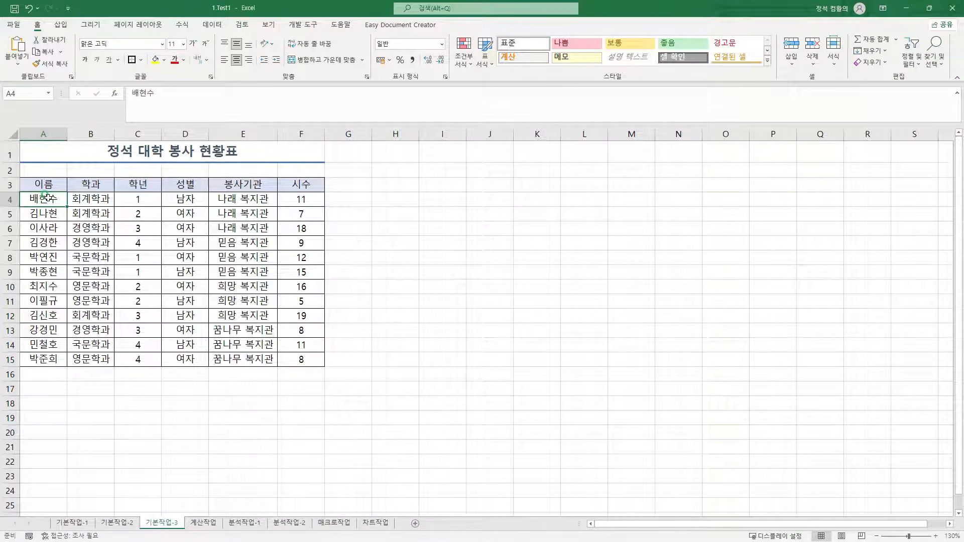
mouse_move(48, 199)
left_mouse_down()
mouse_move(109, 247)
mouse_move(302, 360)
left_mouse_up()
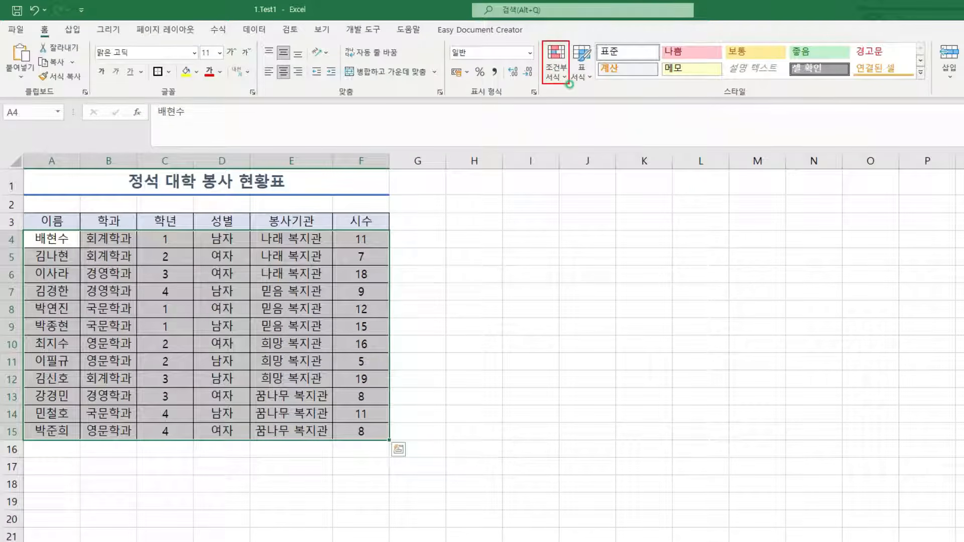
left_click(555, 71)
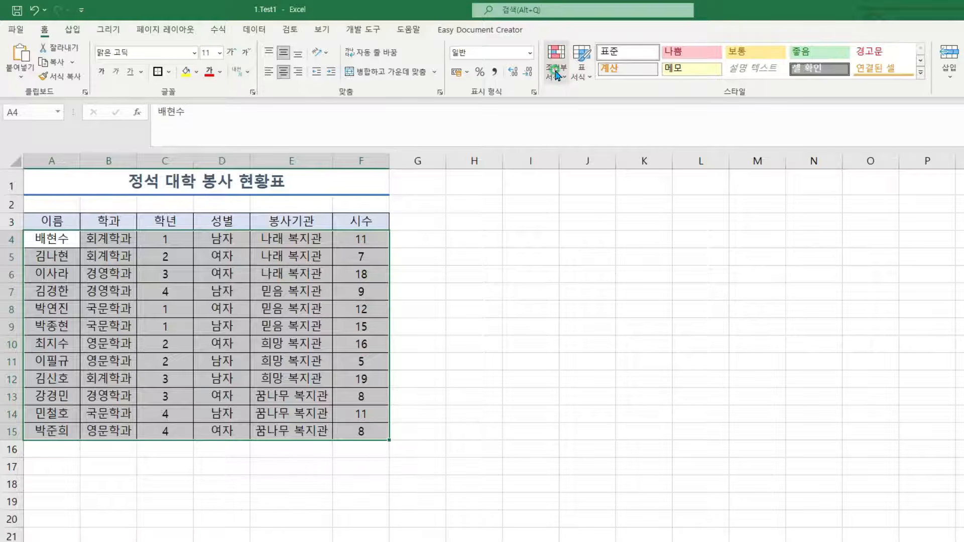
left_click(590, 244)
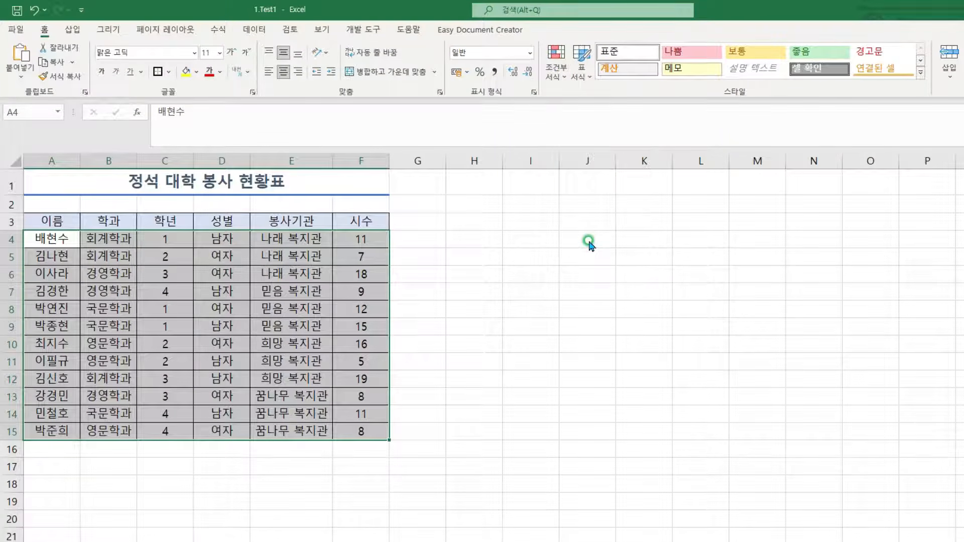
left_click(542, 354)
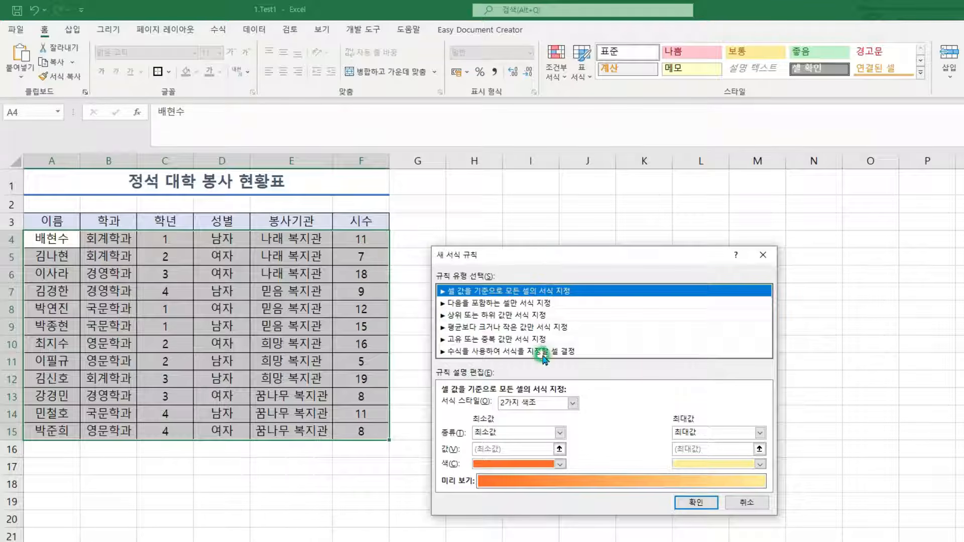
left_click(543, 354)
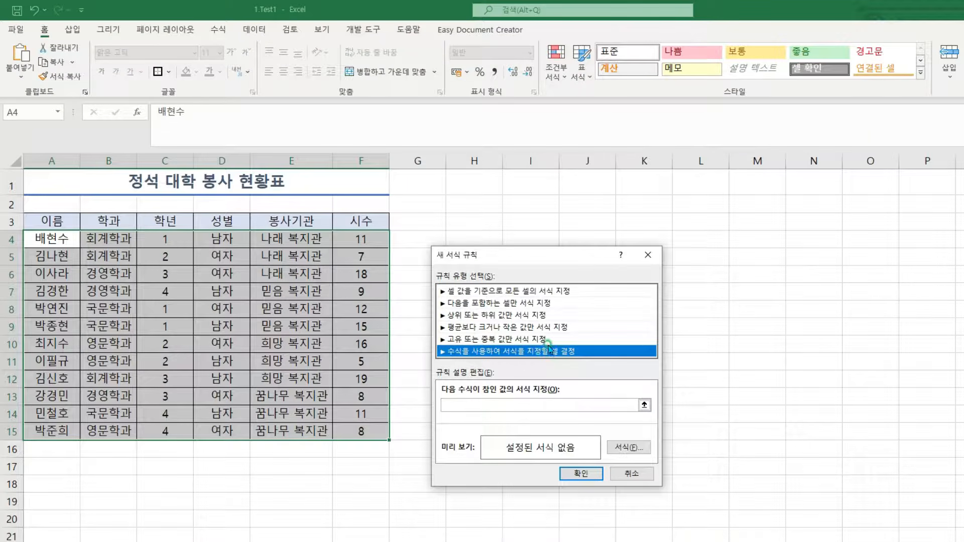
- Begin the rule formula with =AND(MOD($C4, referencing the first 학년 cell with only its column fixed
left_click(535, 402)
left_click(780, 423)
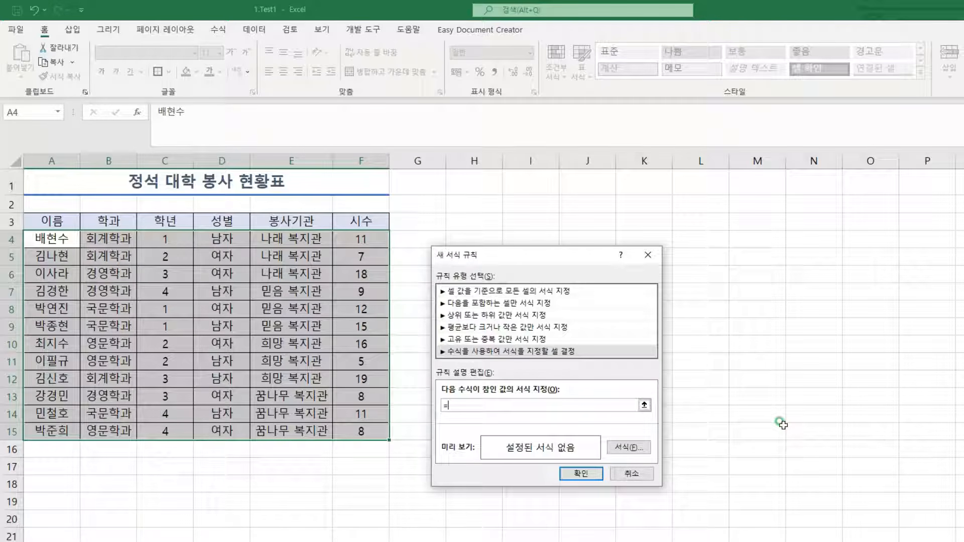
type("무")
type("MOD(")
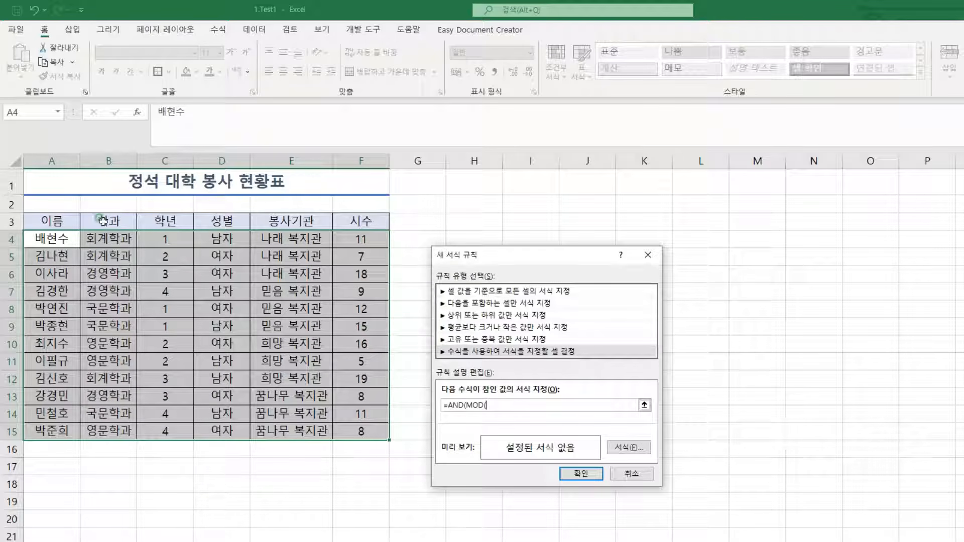
mouse_move(153, 231)
left_mouse_down()
mouse_move(166, 251)
mouse_move(176, 232)
left_mouse_up()
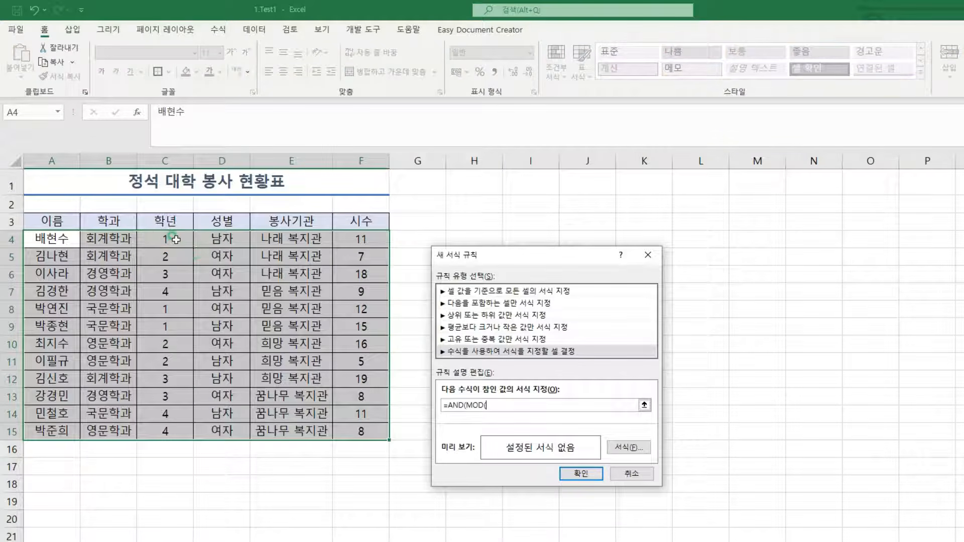
left_click(173, 240)
left_click(618, 404)
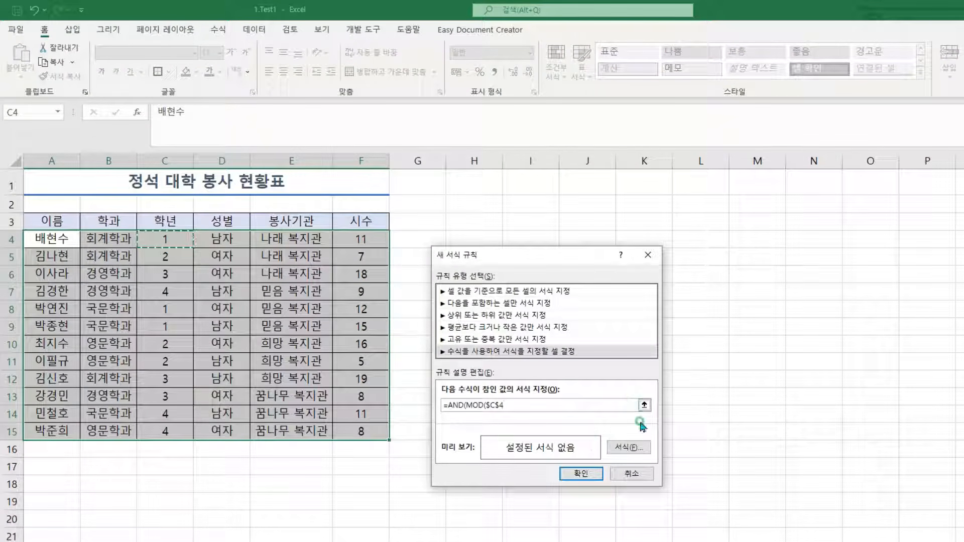
left_click(492, 403)
key("F4")
key("F4")
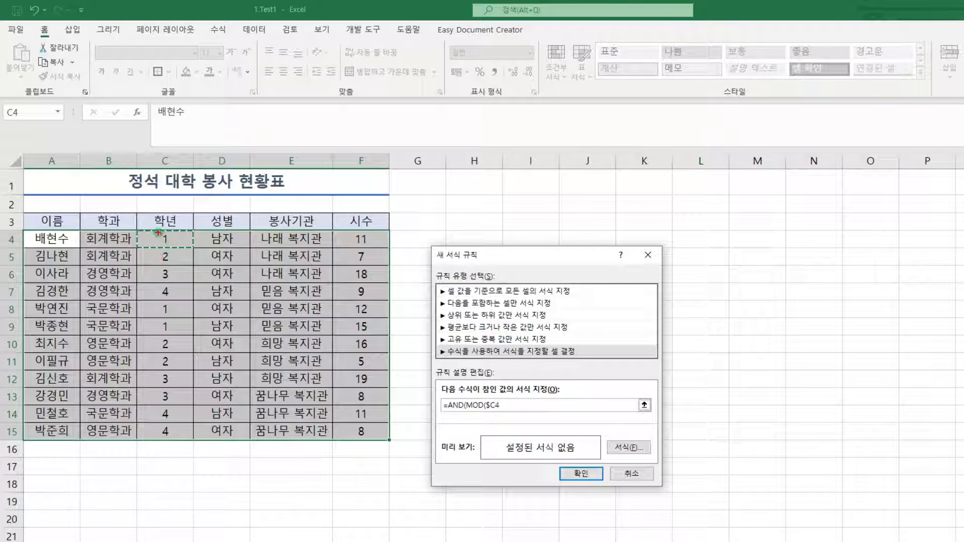
mouse_move(158, 232)
left_mouse_down()
mouse_move(174, 248)
mouse_move(199, 245)
mouse_move(197, 260)
left_mouse_up()
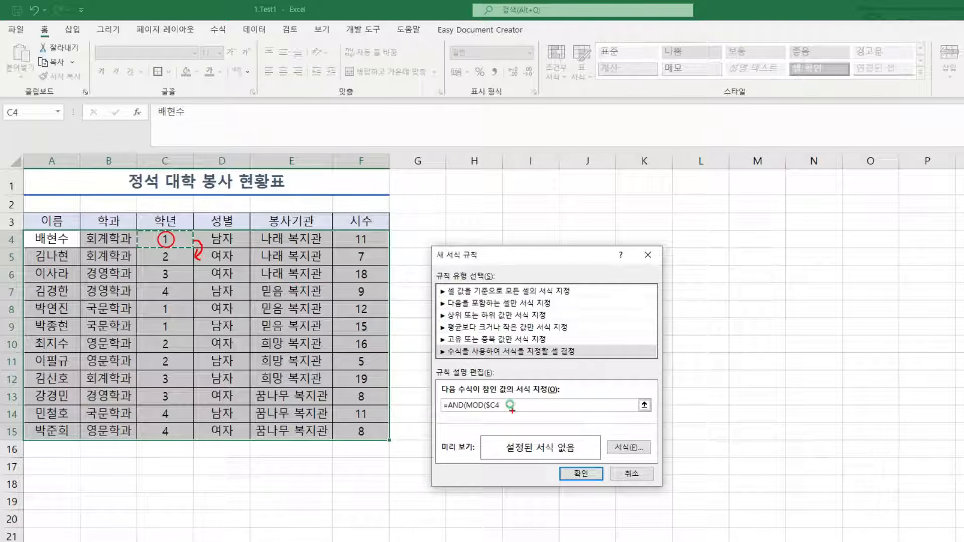
left_click_drag(496, 398, 502, 394)
left_click_drag(189, 228, 208, 227)
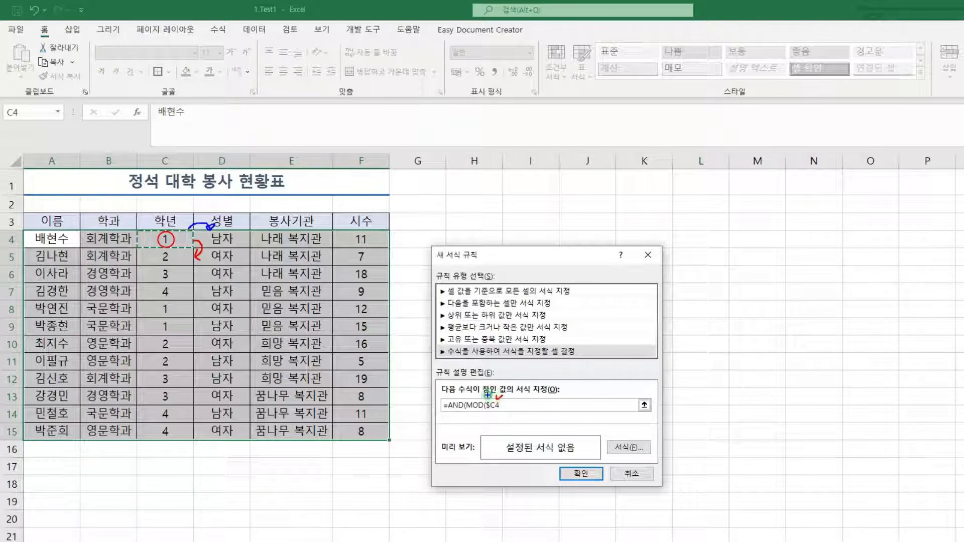
left_click_drag(488, 396, 495, 393)
key("Escape")
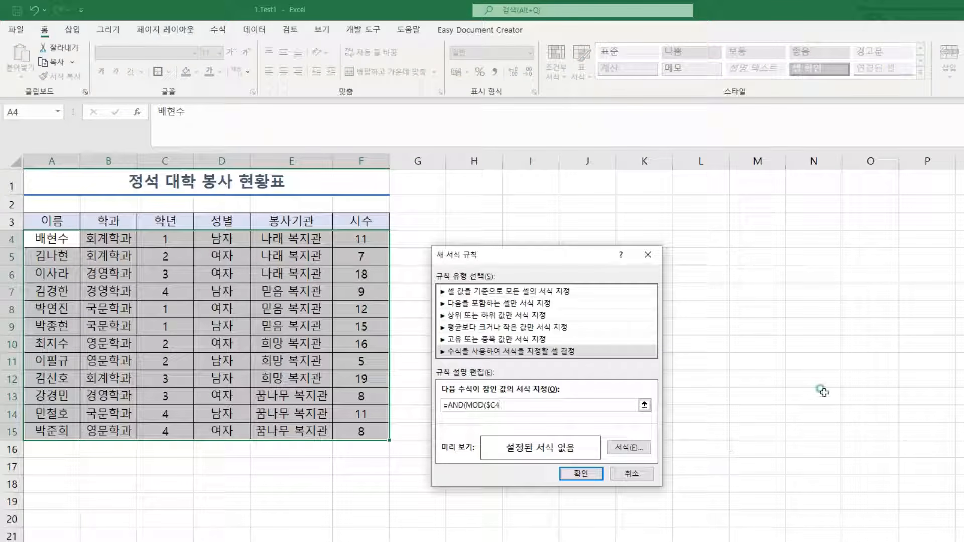
- Complete the rule formula as =AND(MOD($C4,2)=0, $F4>=9) to match even 학년 and 시수 of at least 9
type(",2)=0,")
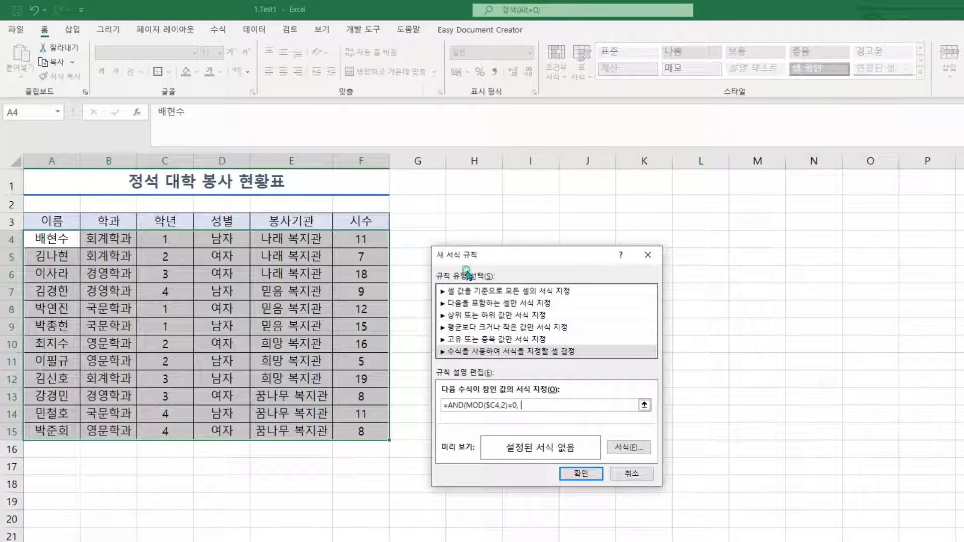
key("ctrl+2")
left_click_drag(350, 228, 374, 251)
key("Escape")
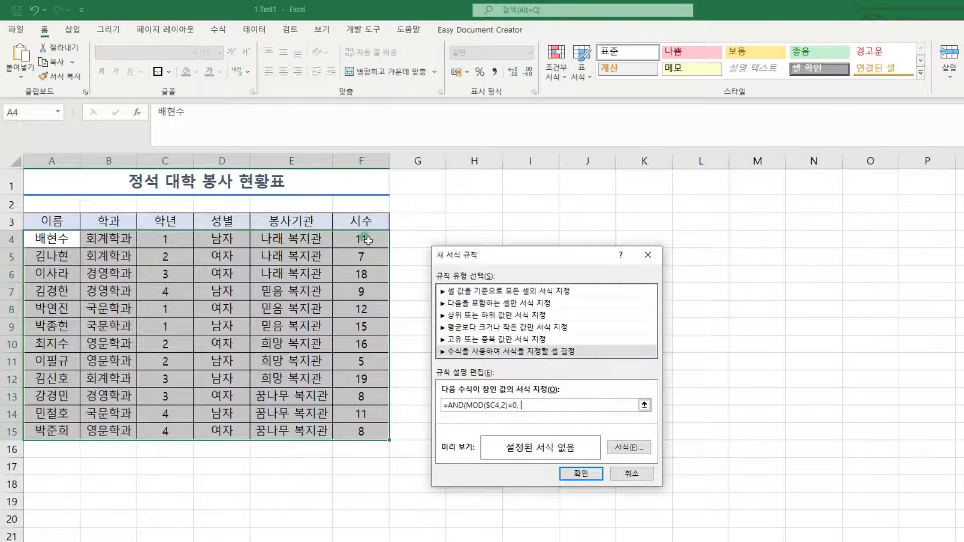
left_click(369, 241)
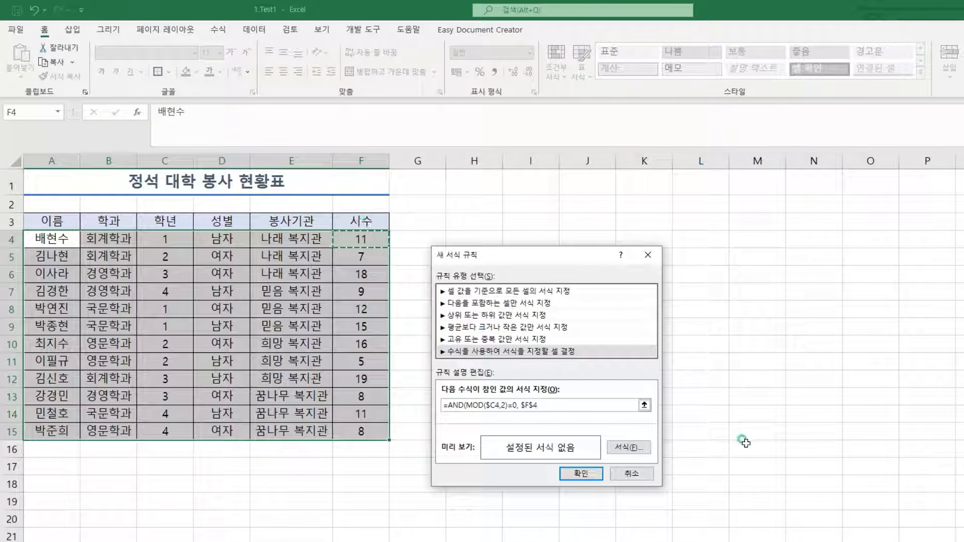
key("F4")
key("F4")
type(">=9")
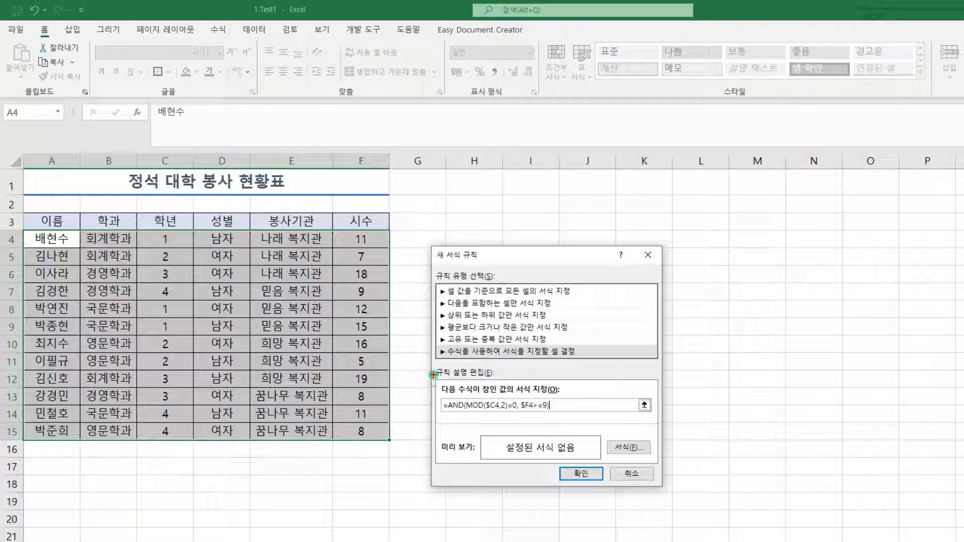
left_click_drag(431, 377, 593, 428)
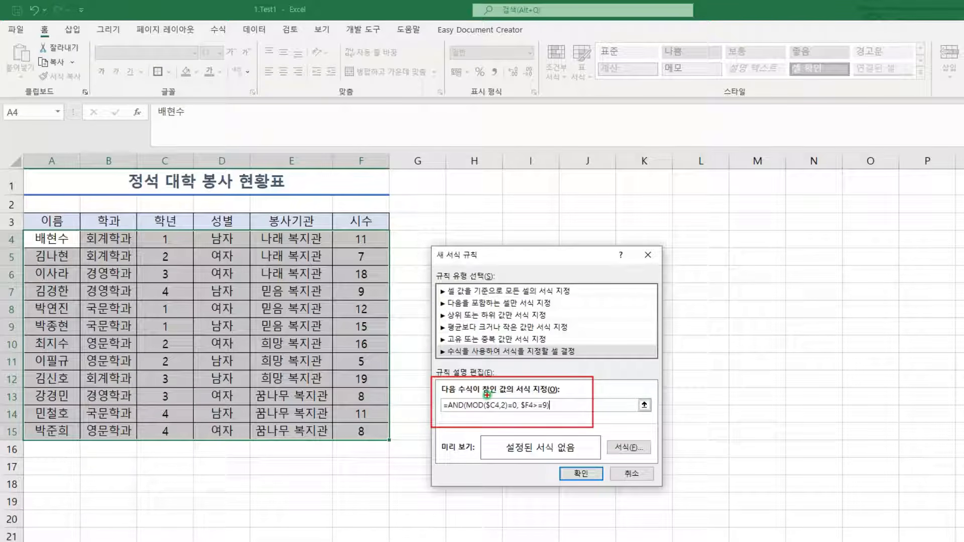
mouse_move(487, 395)
left_mouse_down()
mouse_move(500, 411)
mouse_move(519, 411)
left_mouse_up()
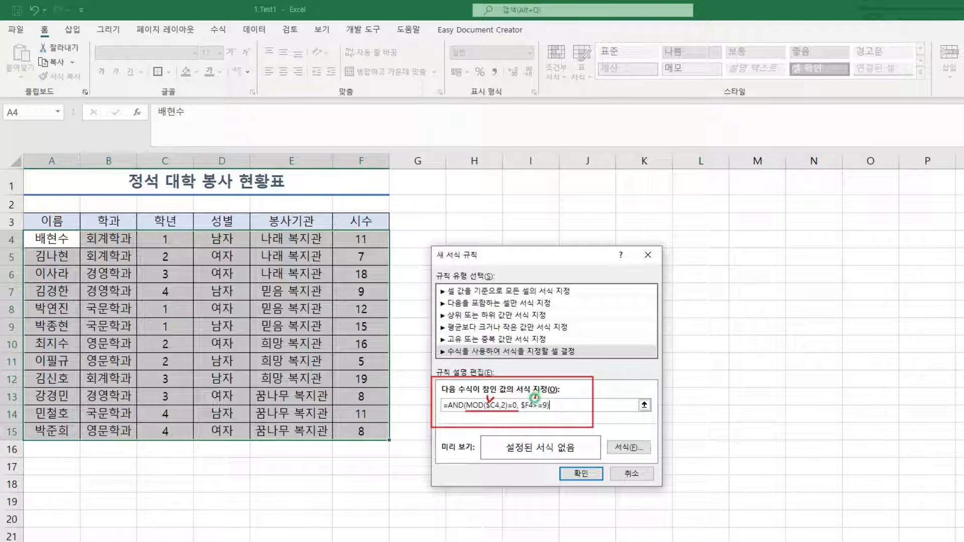
mouse_move(534, 395)
left_mouse_down()
mouse_move(538, 412)
mouse_move(548, 411)
left_mouse_up()
mouse_move(446, 396)
left_mouse_down()
mouse_move(438, 393)
mouse_move(466, 402)
left_mouse_up()
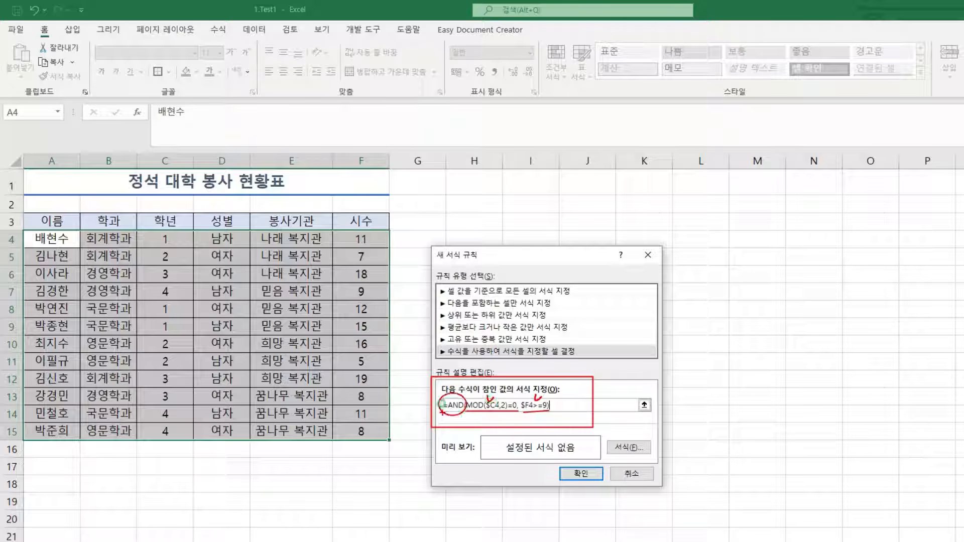
mouse_move(587, 372)
left_mouse_down()
mouse_move(610, 421)
mouse_move(603, 432)
mouse_move(636, 428)
left_mouse_up()
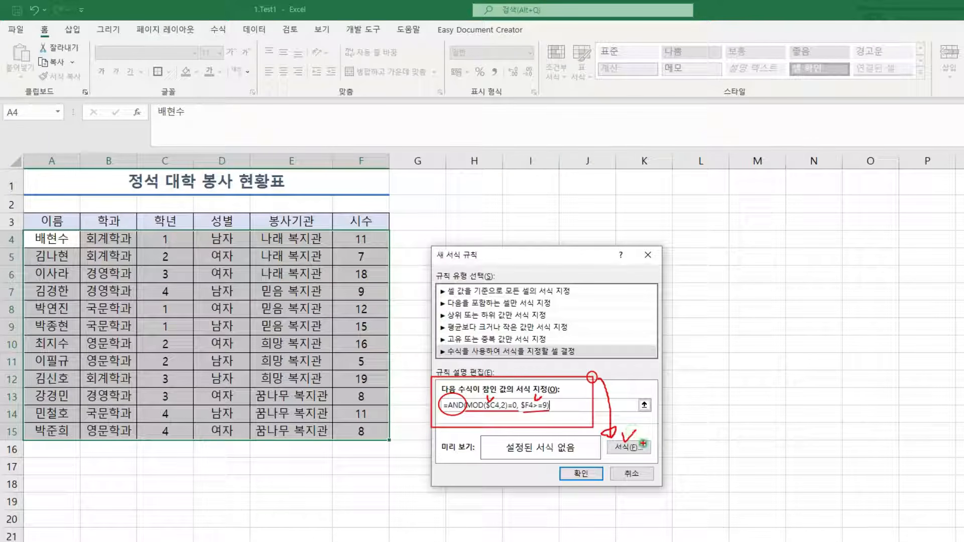
- Give the conditional formatting rule a yellow background fill, apply it to A4:F15, and deselect the table
left_click(638, 446)
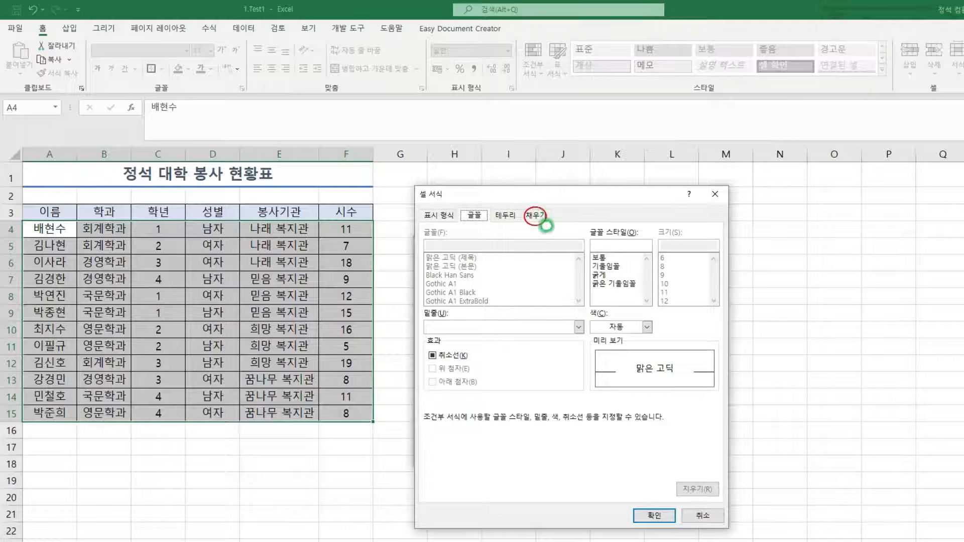
left_click(538, 216)
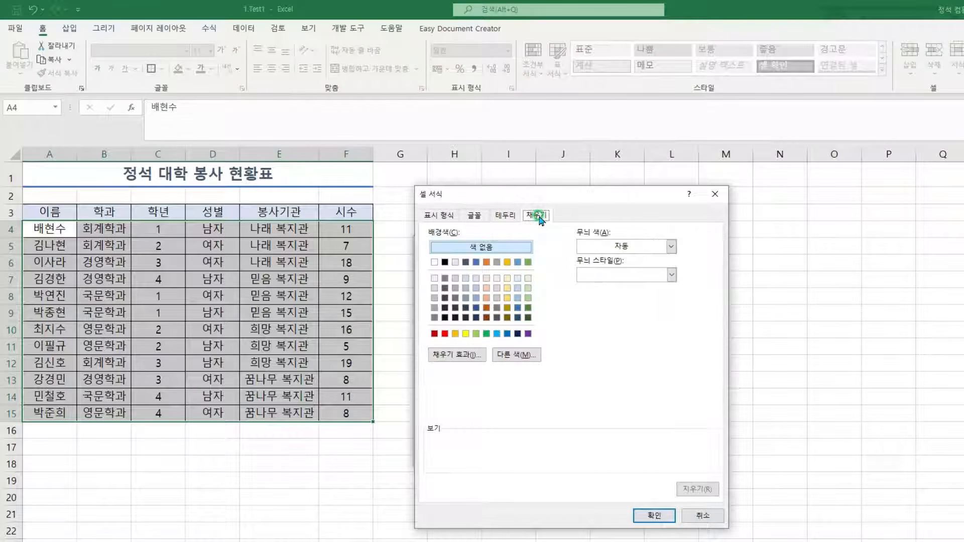
left_click(467, 334)
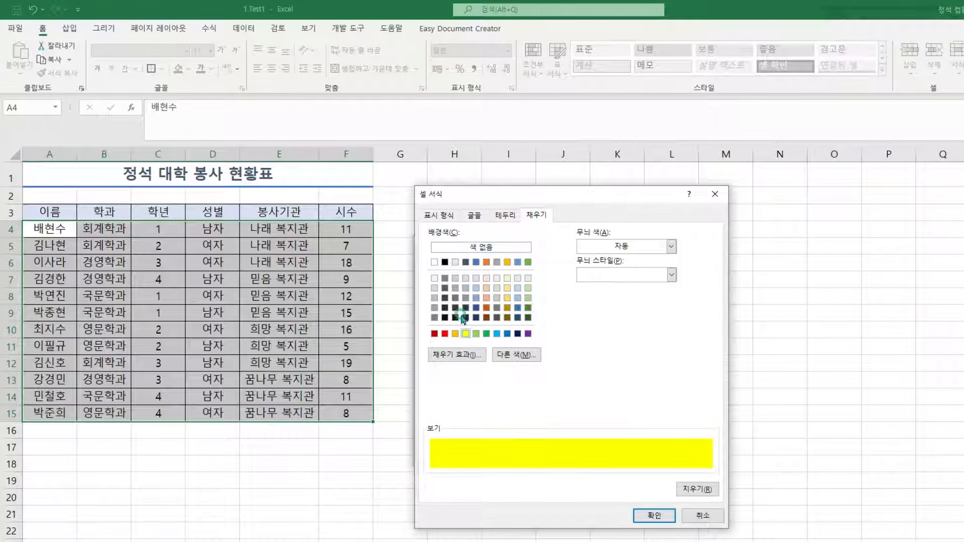
left_click(656, 516)
left_click(559, 456)
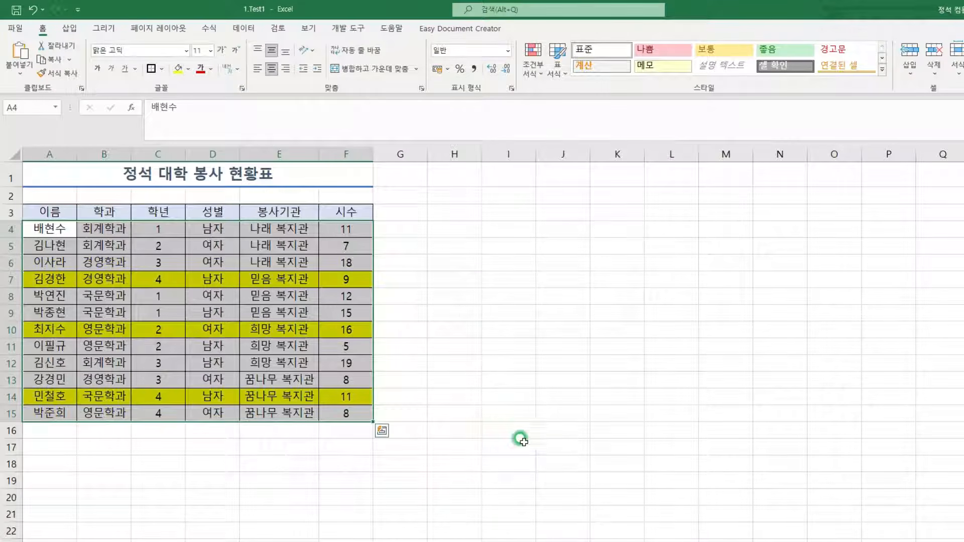
left_click(42, 182)
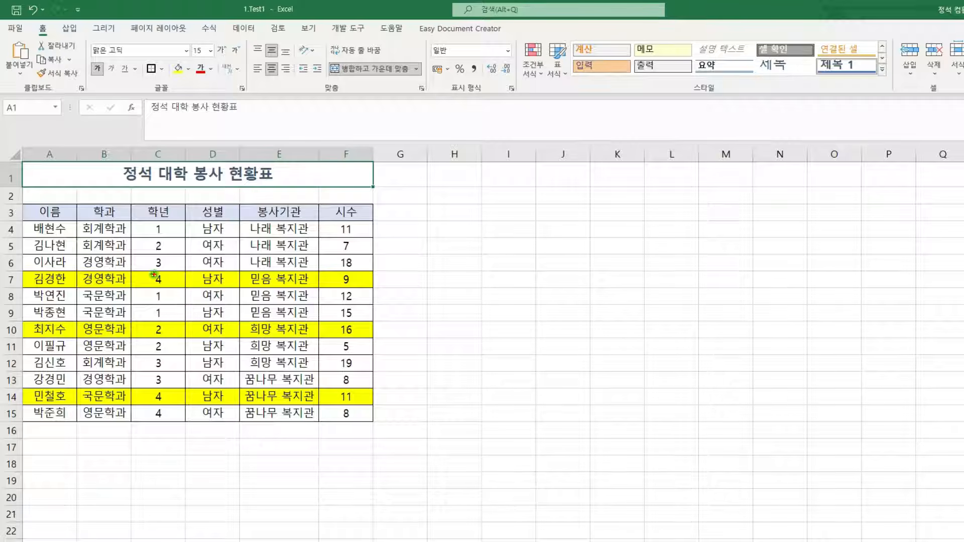
left_click_drag(153, 272, 164, 285)
left_click_drag(339, 272, 350, 290)
left_click_drag(152, 321, 166, 338)
mouse_move(346, 325)
left_mouse_down()
mouse_move(337, 324)
mouse_move(355, 337)
mouse_move(348, 322)
left_mouse_up()
left_click_drag(153, 395, 154, 392)
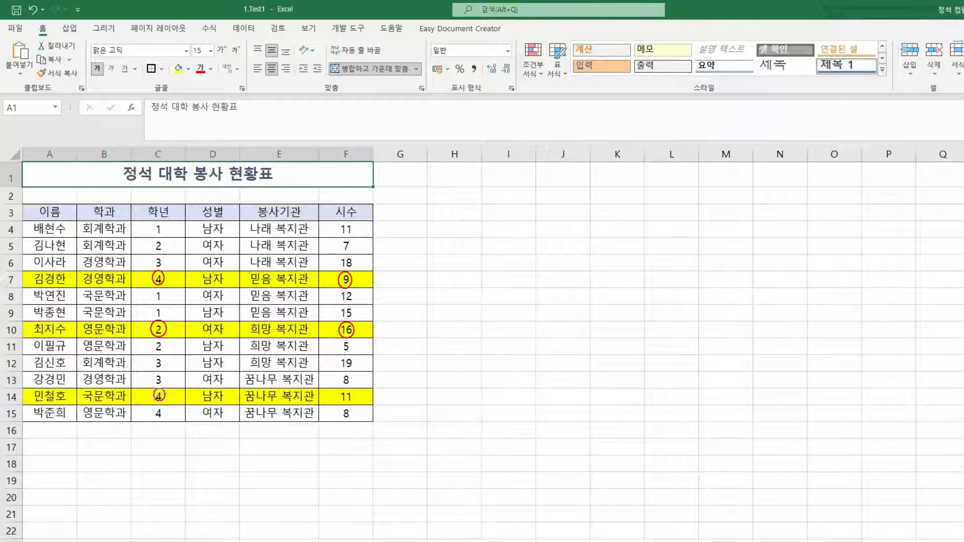
mouse_move(346, 387)
left_mouse_down()
mouse_move(337, 393)
mouse_move(350, 405)
mouse_move(348, 387)
left_mouse_up()
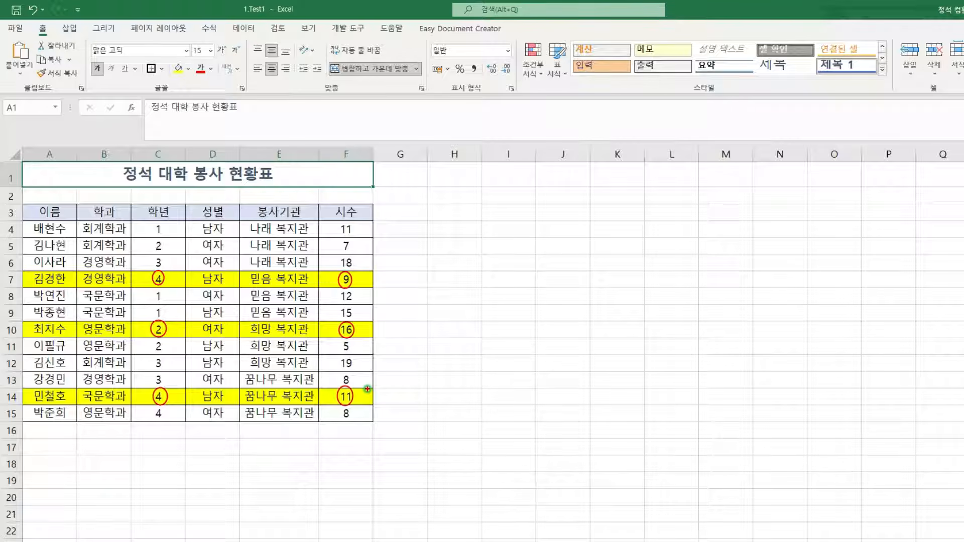
key("Escape")
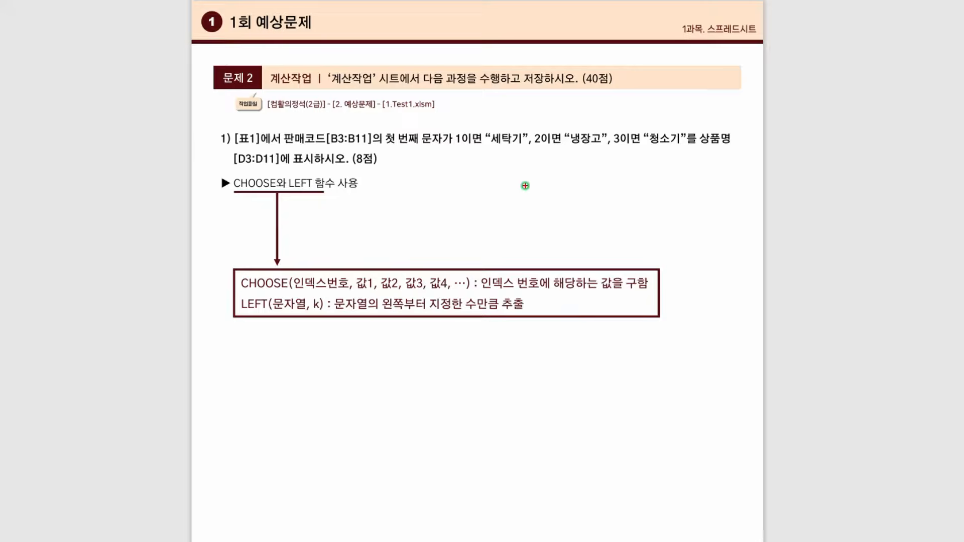
left_click_drag(264, 64, 319, 95)
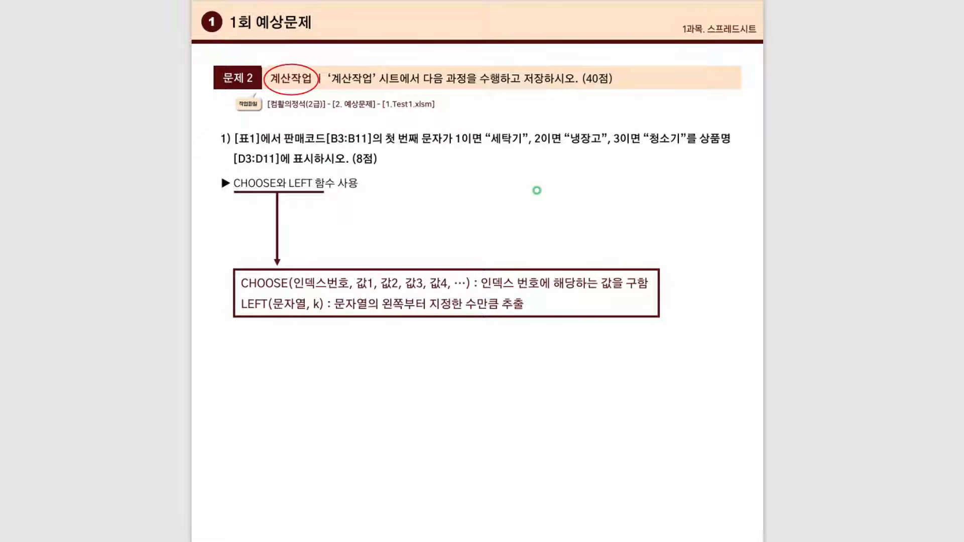
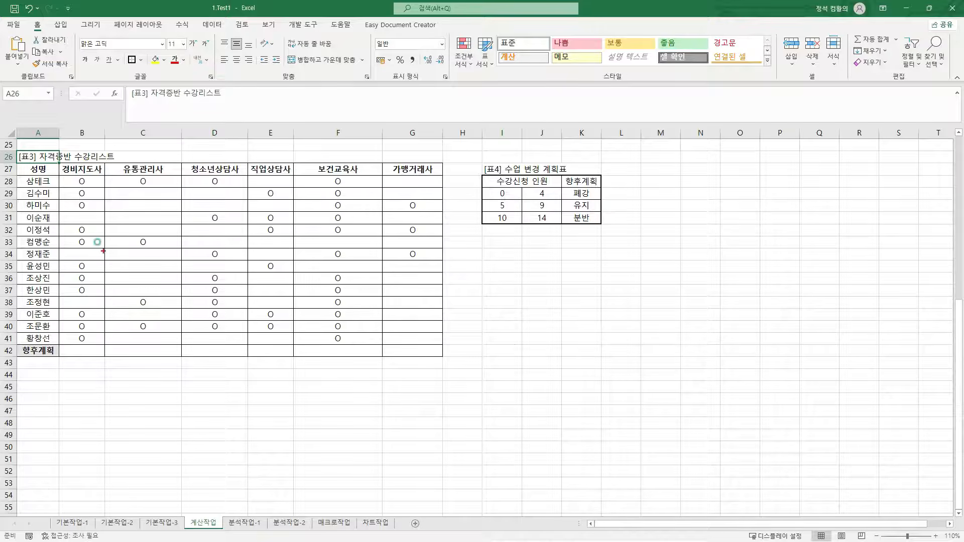
mouse_move(23, 176)
left_mouse_down()
mouse_move(49, 255)
mouse_move(53, 345)
left_mouse_up()
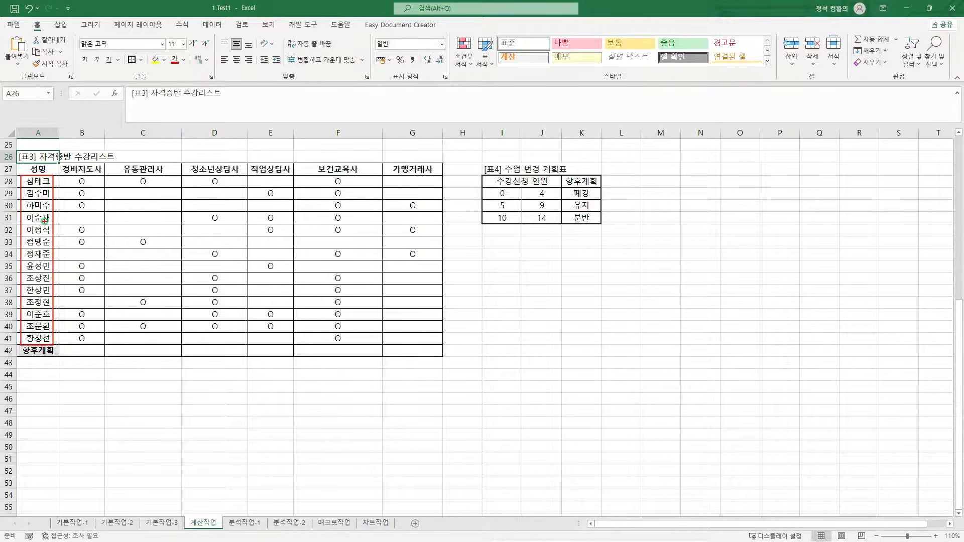
left_click_drag(97, 159, 163, 161)
left_click_drag(238, 158, 243, 159)
left_click_drag(59, 345, 445, 357)
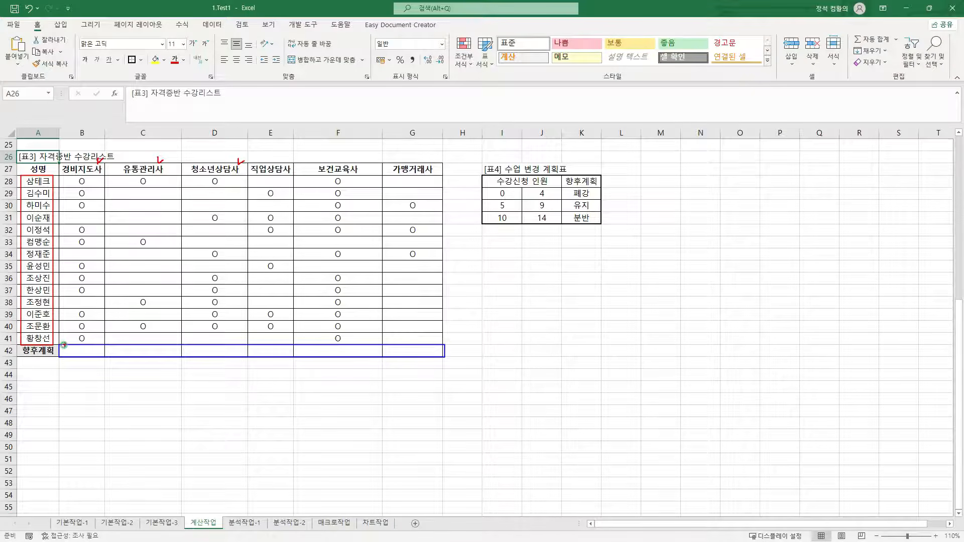
mouse_move(65, 345)
left_mouse_down()
mouse_move(75, 355)
mouse_move(87, 349)
left_mouse_up()
key("Escape")
- Enter =COUNTA(B28:B41) in B42 of 계산작업 to count the 경비지도사 applicants
left_click(83, 350)
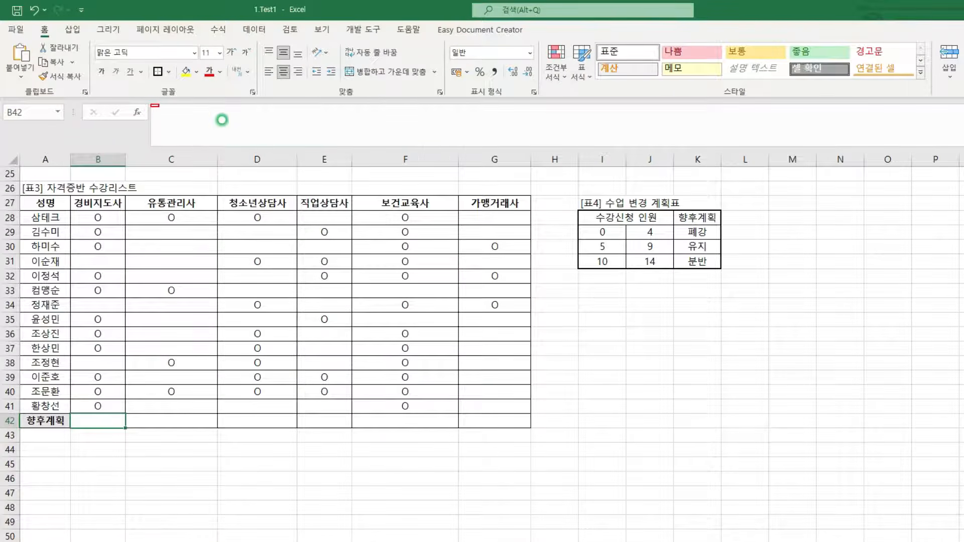
left_click_drag(151, 104, 441, 144)
key("Escape")
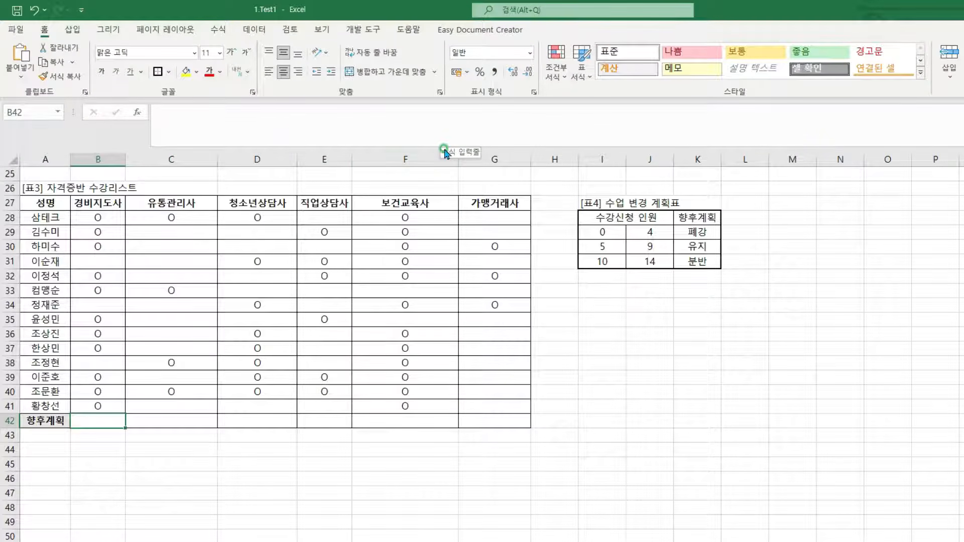
left_click(370, 139)
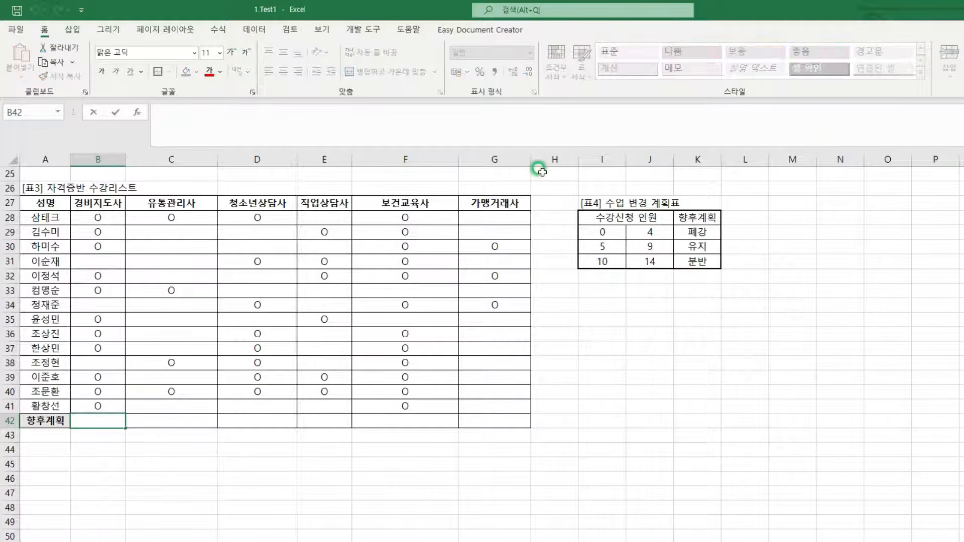
type("=")
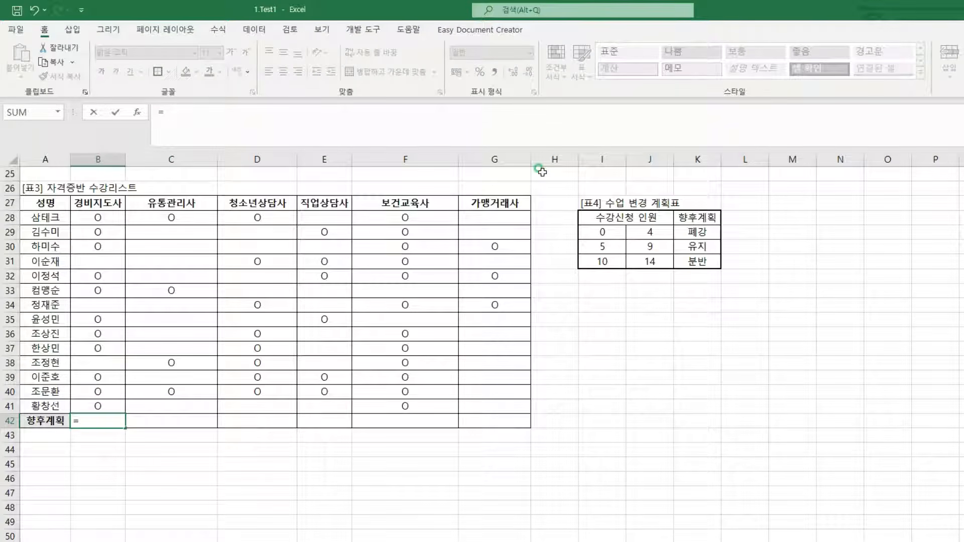
type("COUNT")
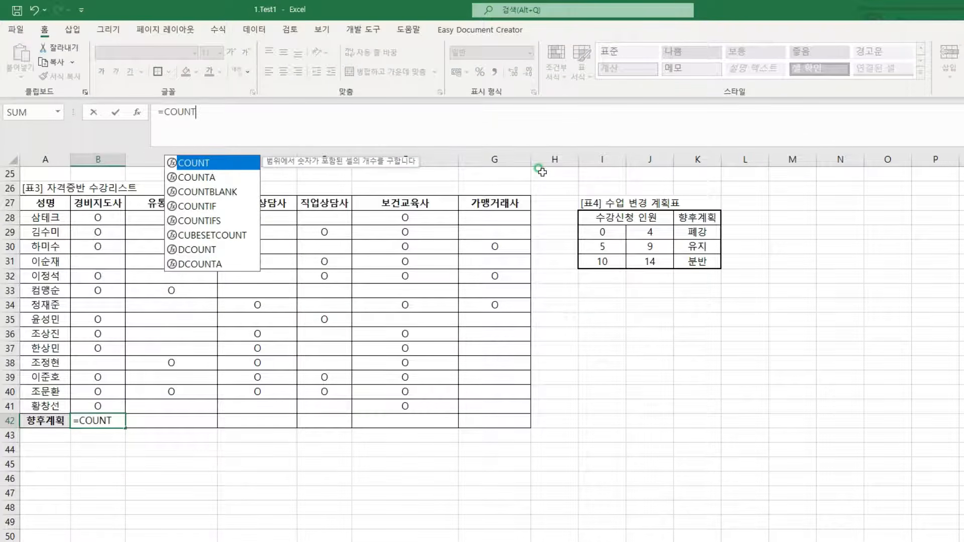
type("A(")
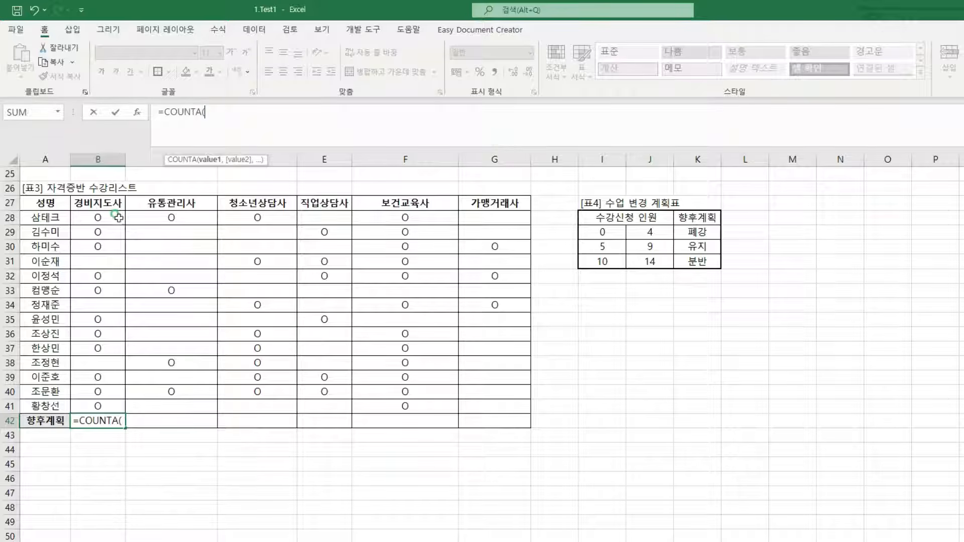
left_click_drag(118, 217, 112, 402)
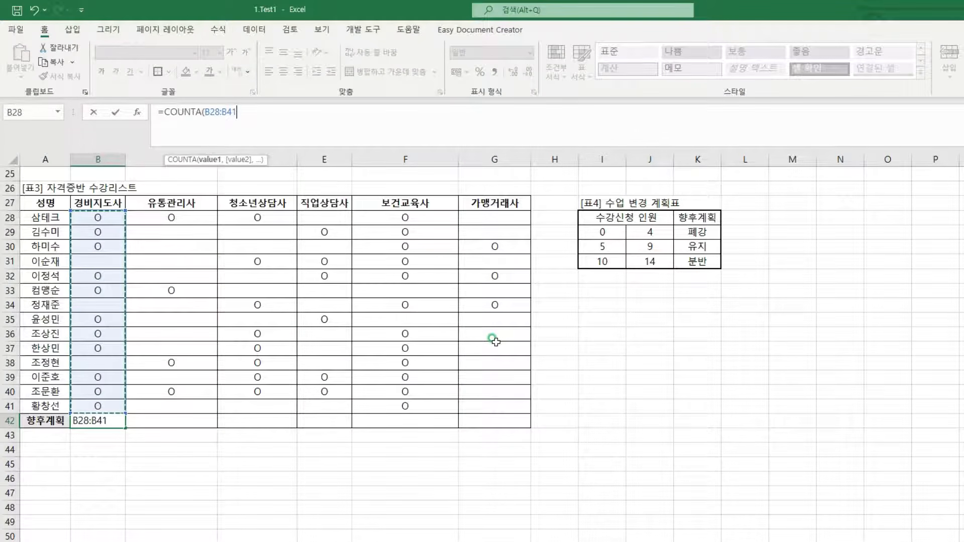
type(")")
key("Return")
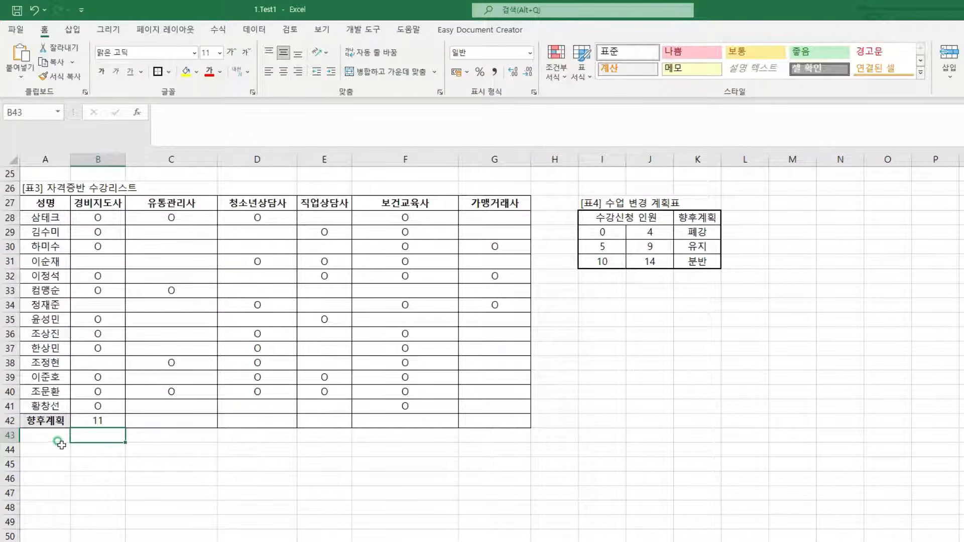
- Fill the COUNTA formula from B42 across to G42 and check the copied references in C42 and D42
left_click(93, 420)
left_click_drag(123, 426, 497, 420)
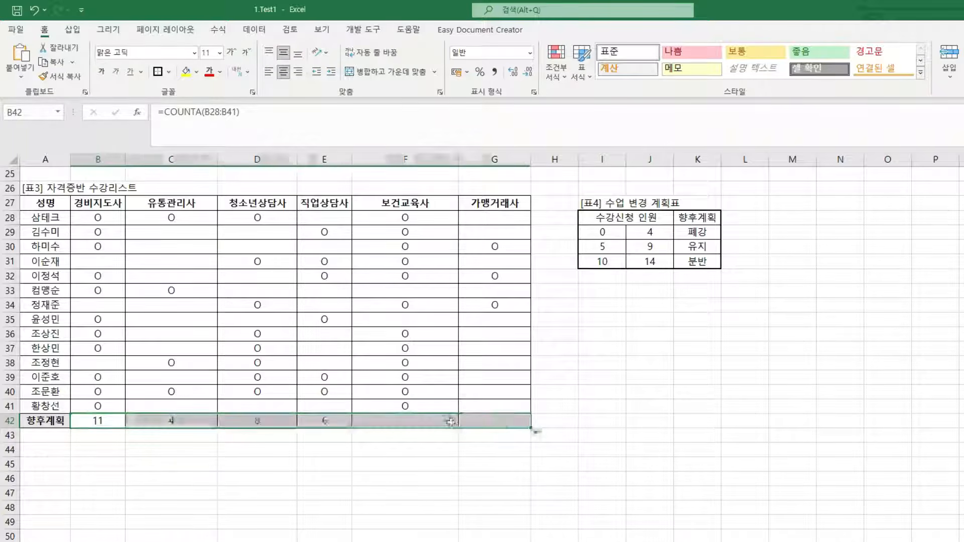
left_click(182, 420)
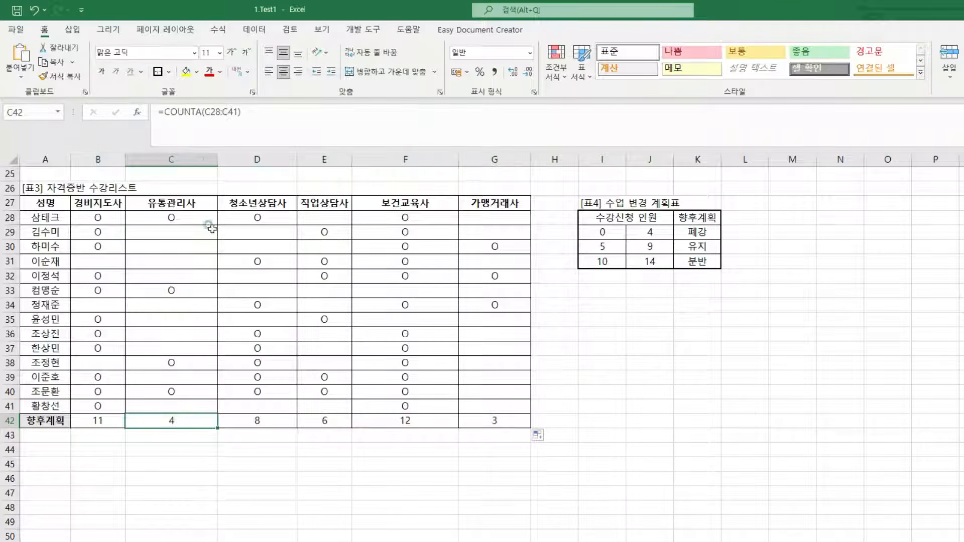
left_click(250, 112)
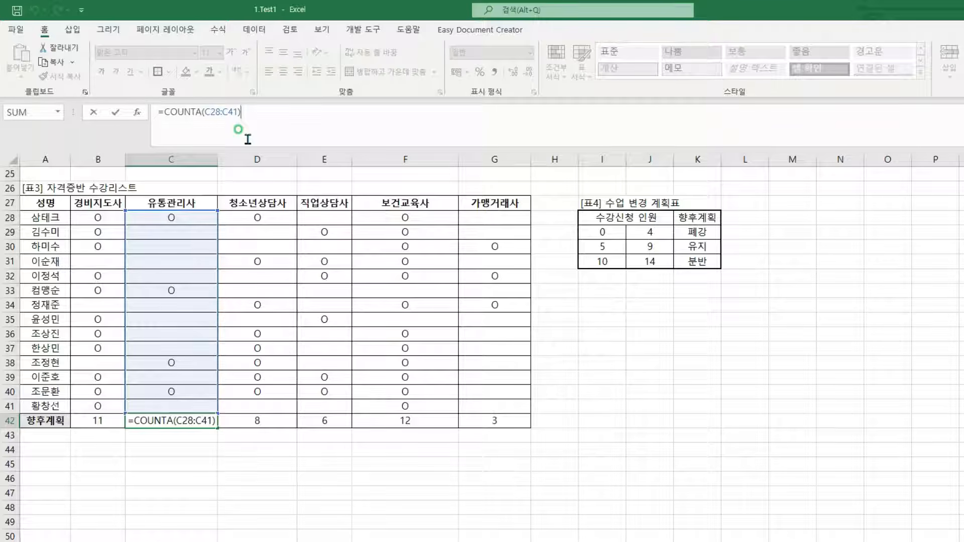
left_click(268, 416)
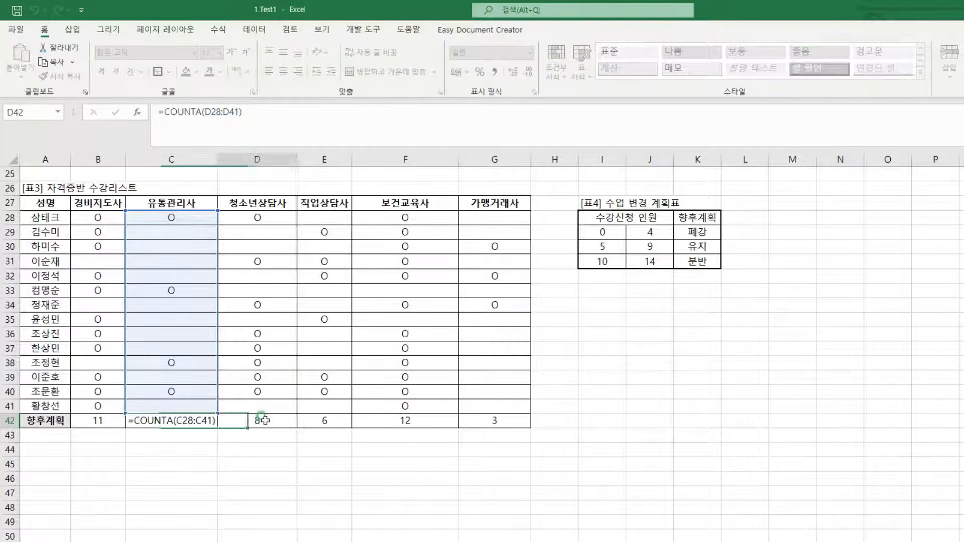
left_click(257, 125)
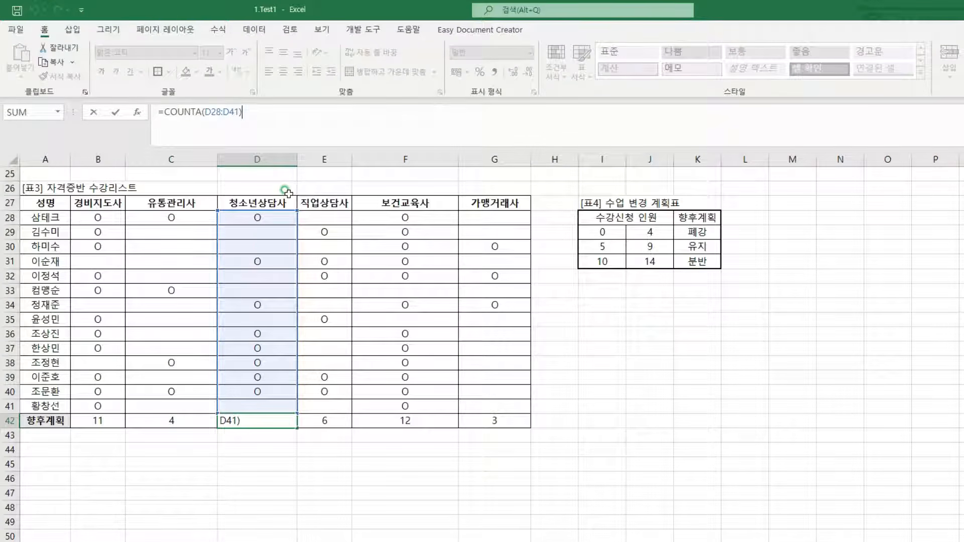
key("ctrl+Return")
- Nest the COUNTA formula in B42 as the lookup value of a VLOOKUP function, ready for the table argument
left_click(96, 421)
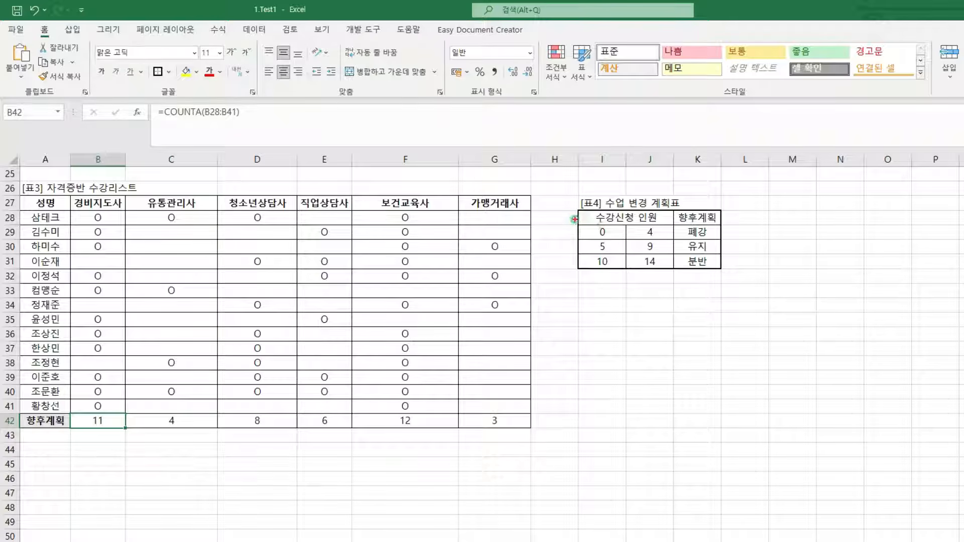
left_click_drag(574, 219, 724, 276)
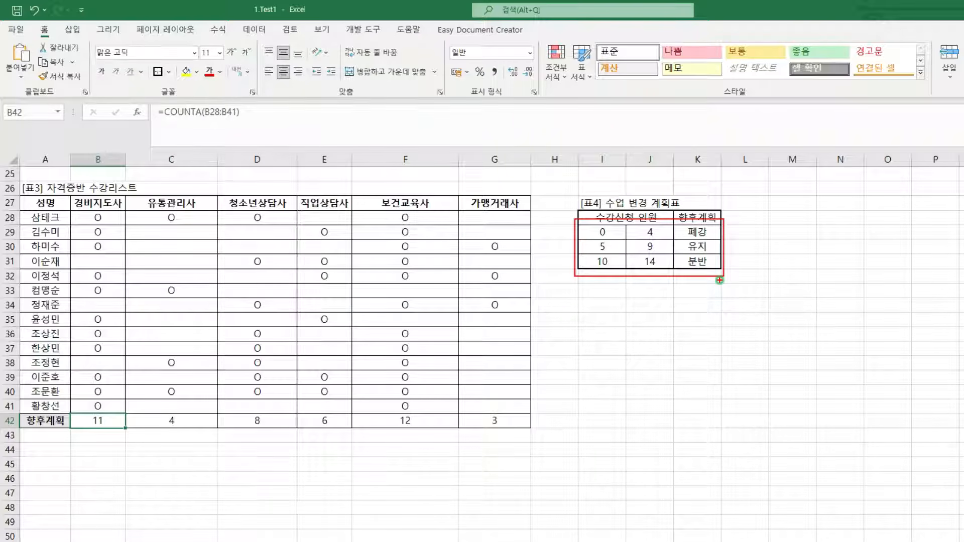
key("Escape")
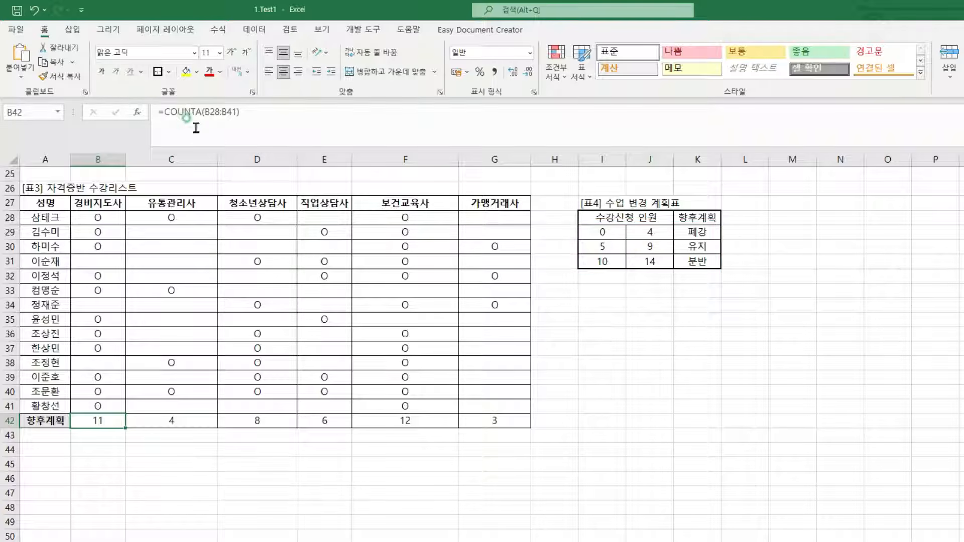
left_click(197, 118)
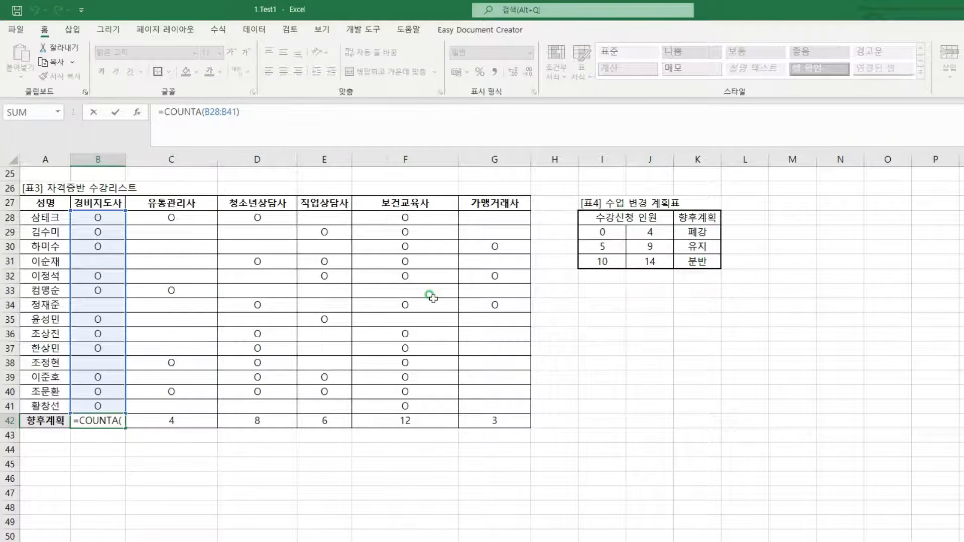
type("VLOOKUP")
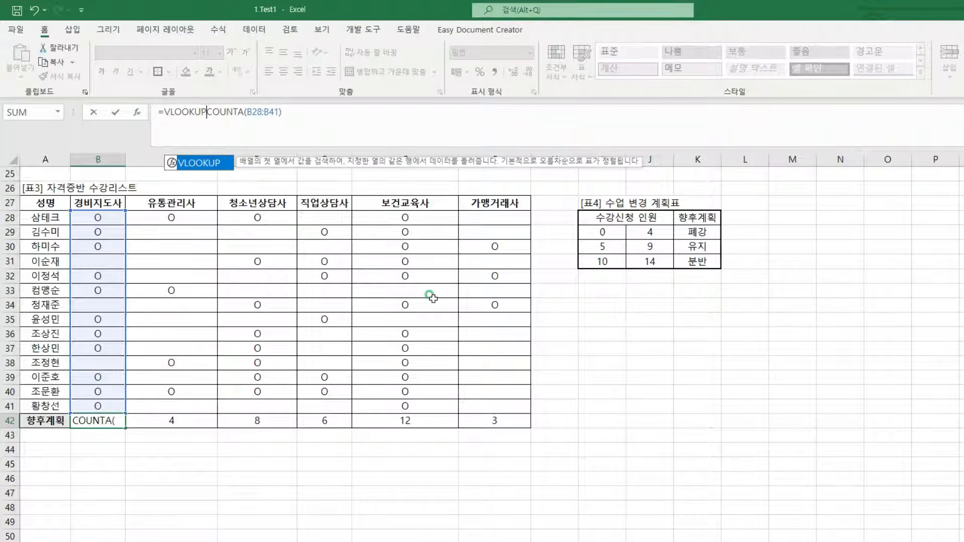
type("(")
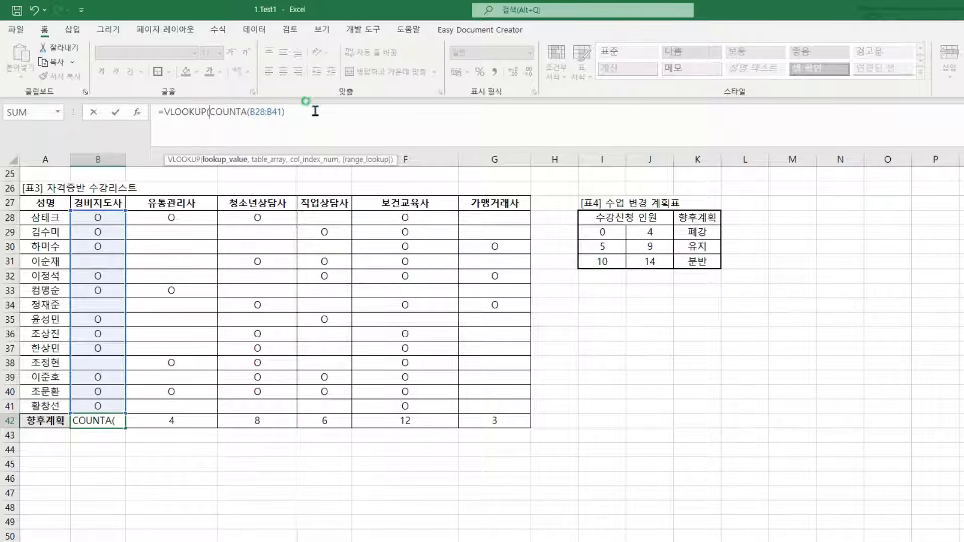
left_click(282, 112)
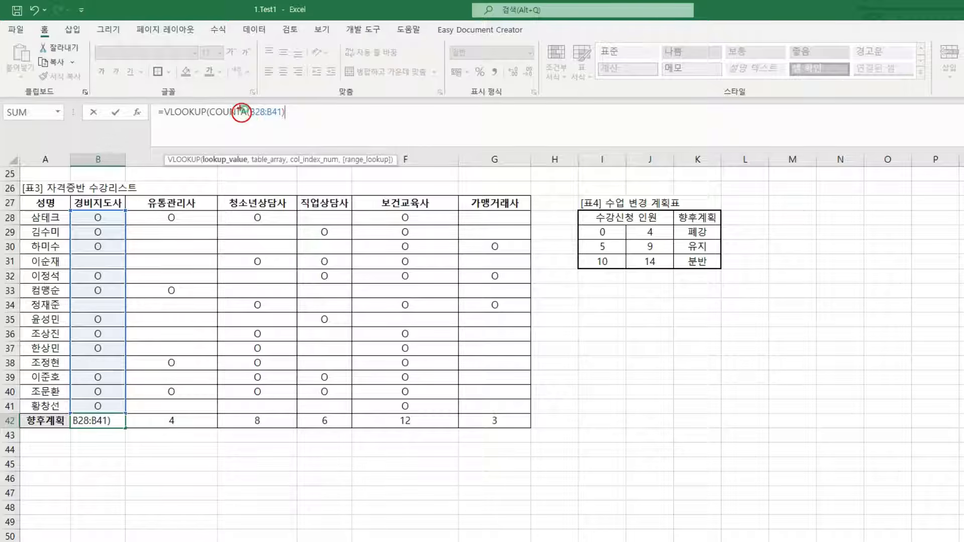
type(",")
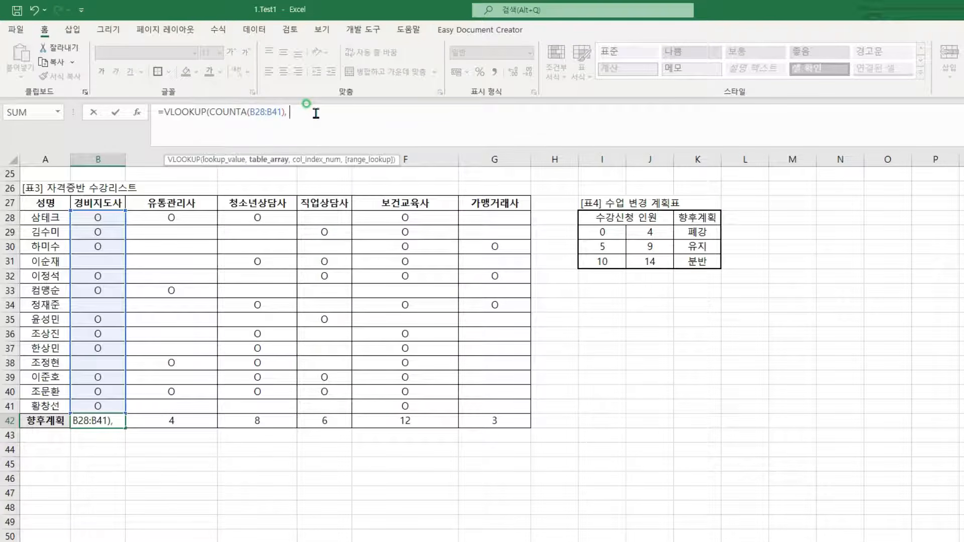
- Add the 표4 range I29:K31 as the absolute table argument $I$29:$K$31 of the VLOOKUP formula in B42
left_click_drag(579, 221, 690, 267)
left_click_drag(681, 222, 711, 274)
key("Escape")
left_click_drag(603, 232, 698, 262)
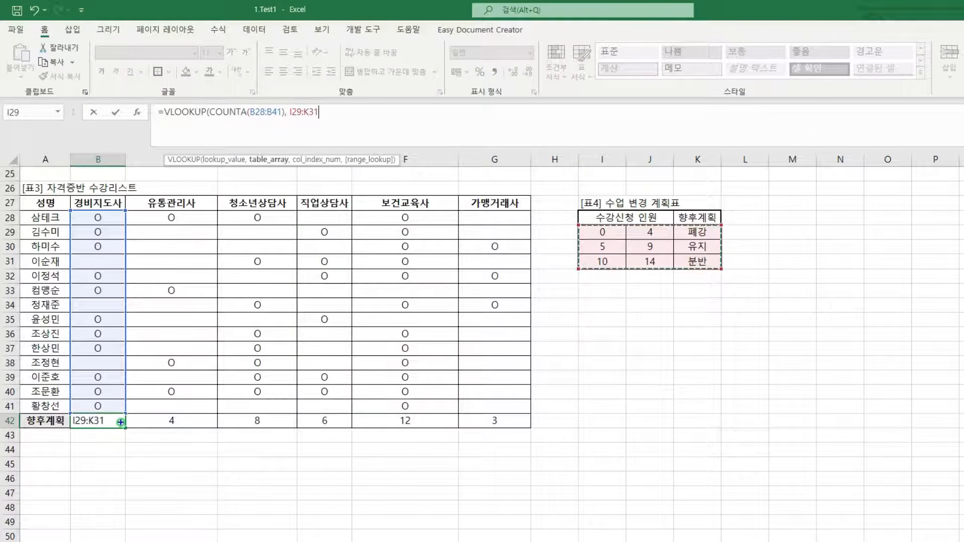
left_click_drag(122, 423, 146, 438)
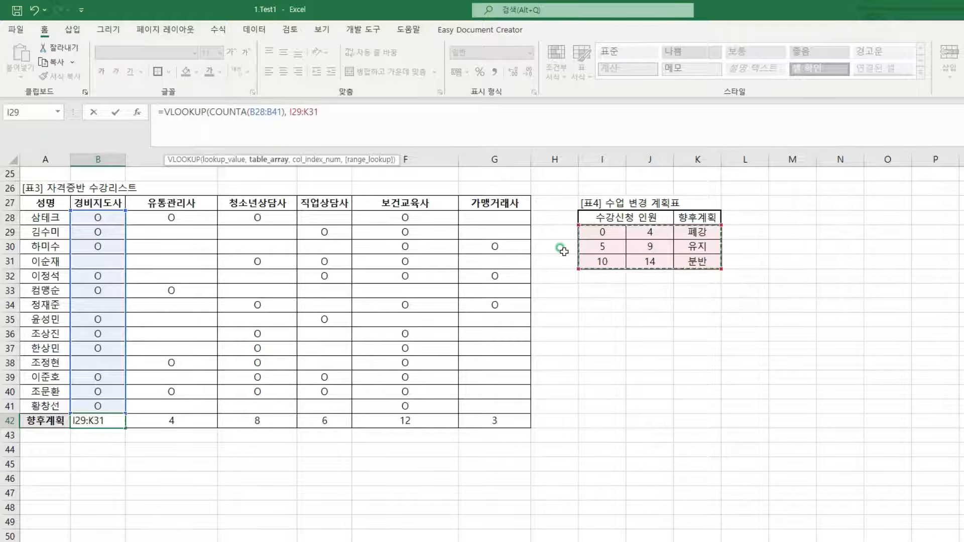
key("F4")
type(",")
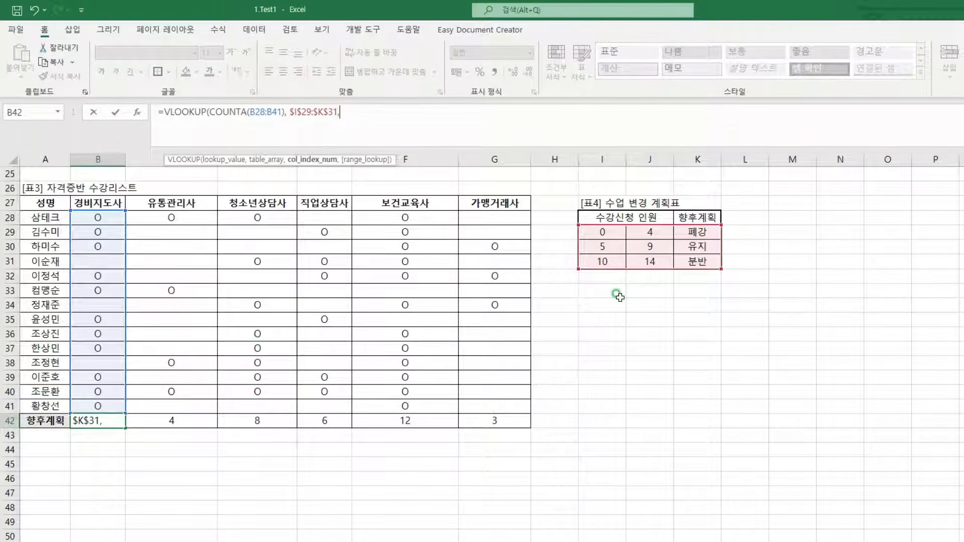
- Complete the VLOOKUP formula in B42 with column index 3 and TRUE for approximate matching, and enter it
mouse_move(609, 211)
left_mouse_down()
mouse_move(603, 223)
mouse_move(705, 216)
mouse_move(698, 225)
left_mouse_up()
key("Escape")
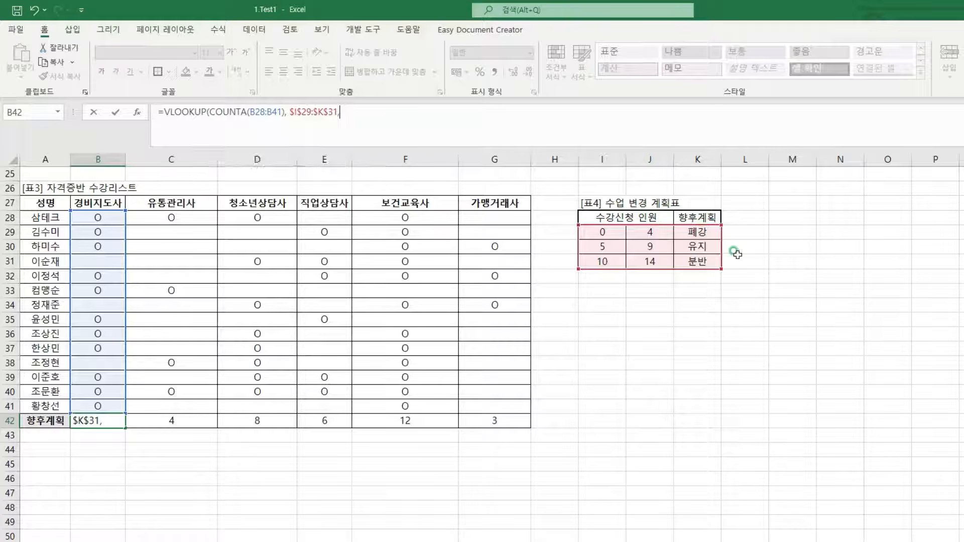
type("3,")
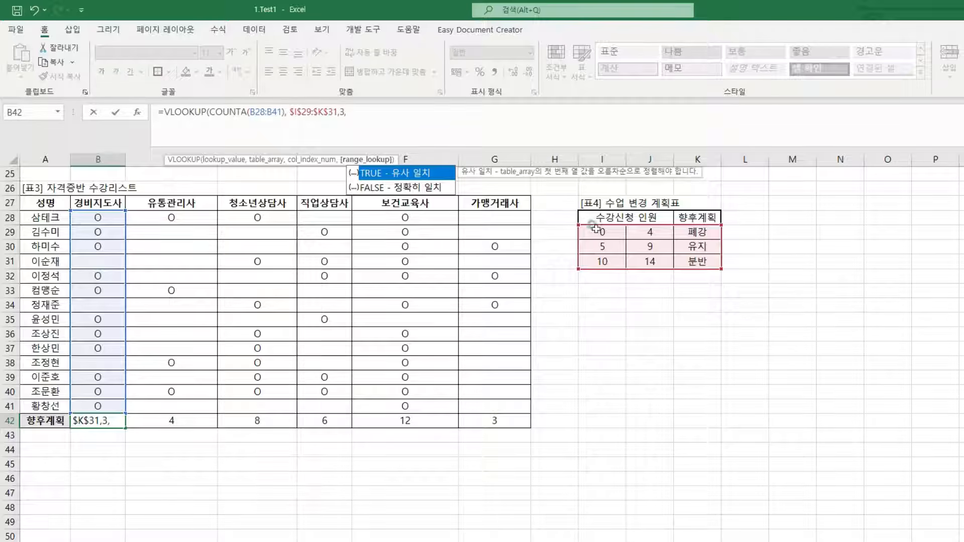
left_click_drag(612, 220, 613, 255)
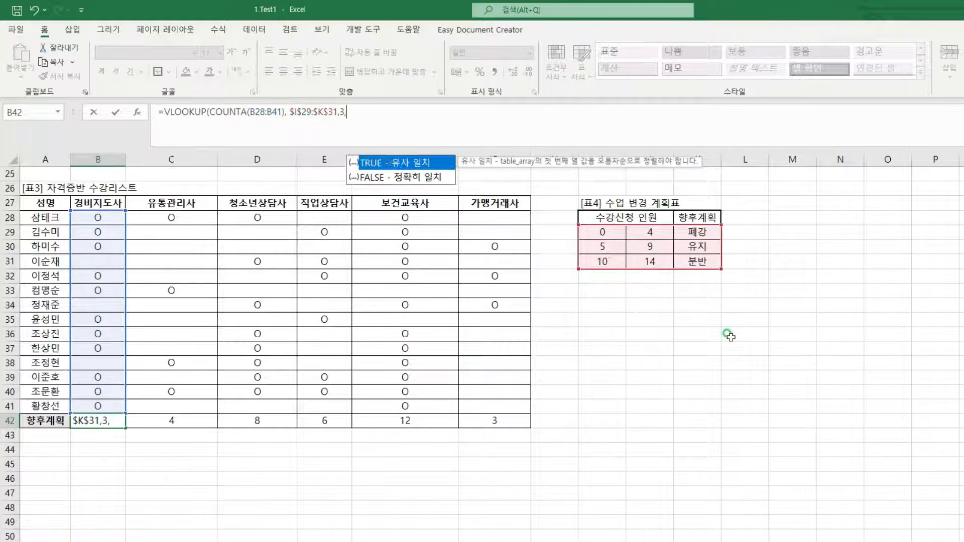
type("T")
type("RU")
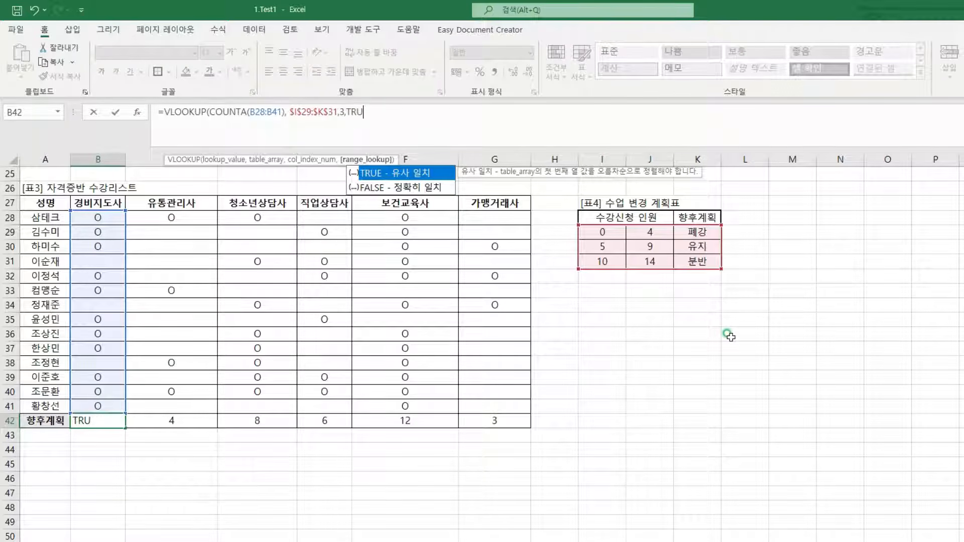
type("E)")
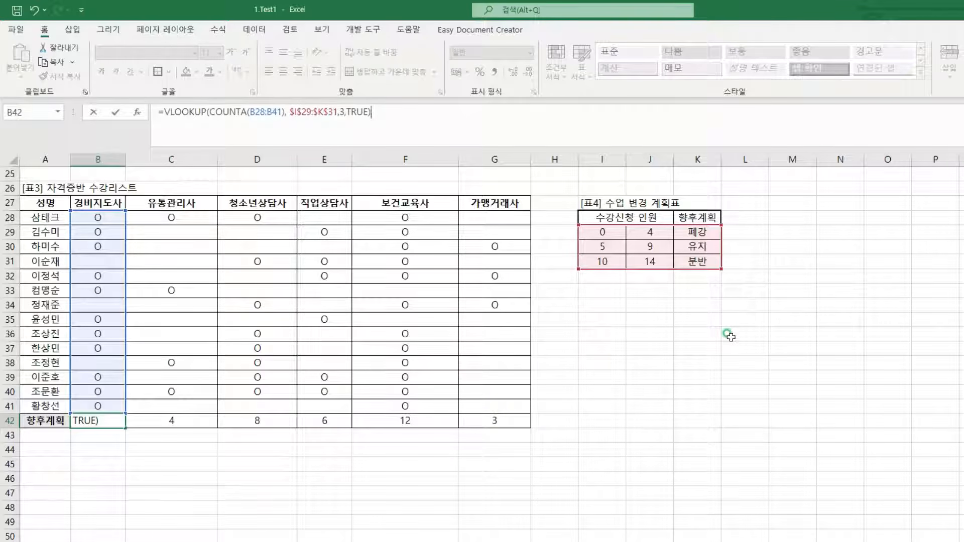
key("Return")
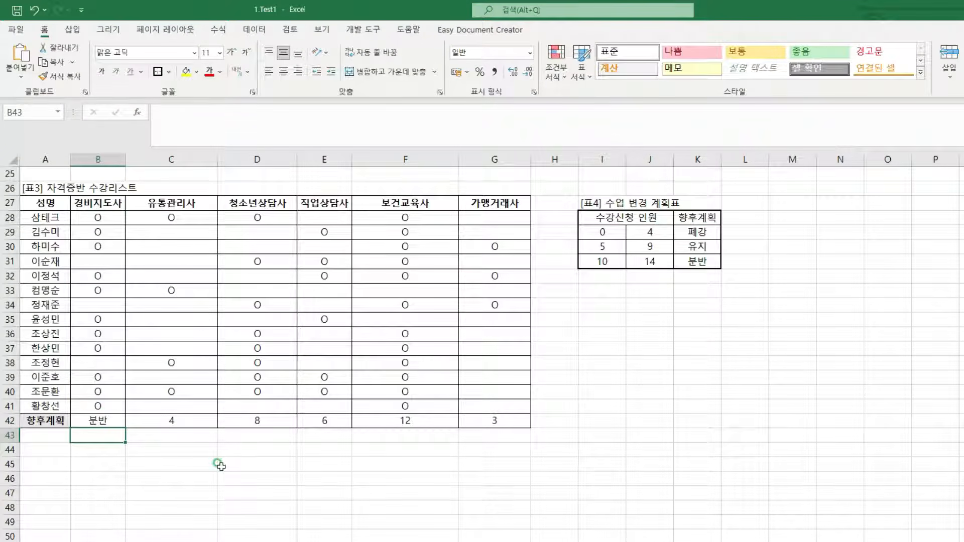
- Fill the VLOOKUP formula from B42 across the 향후계획 row to G42, and reselect B42
left_click(112, 422)
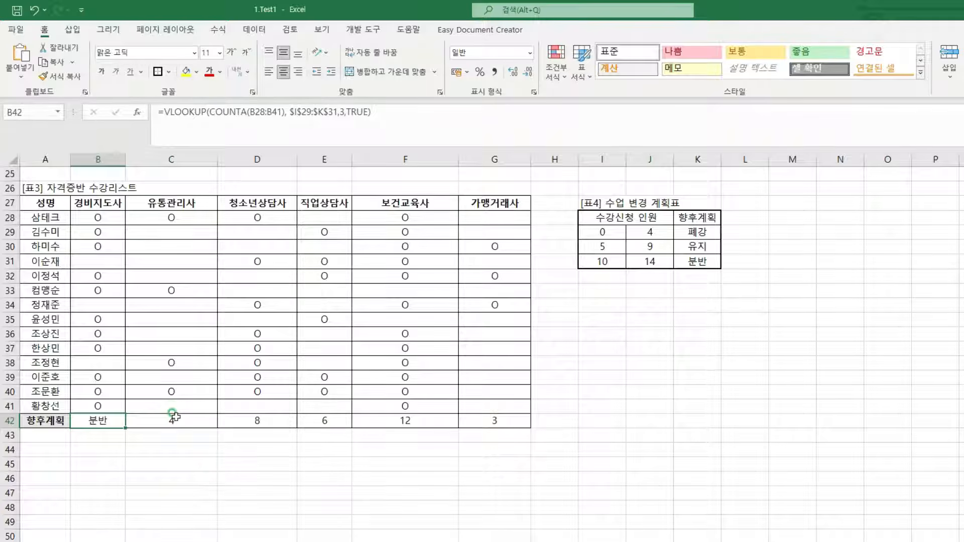
left_click_drag(126, 427, 294, 427)
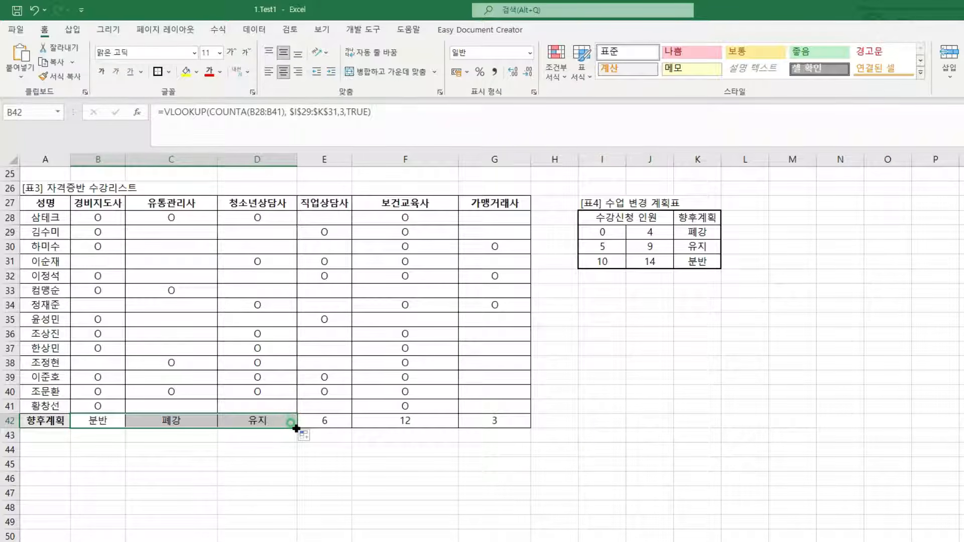
left_click_drag(296, 429, 509, 428)
left_click(104, 420)
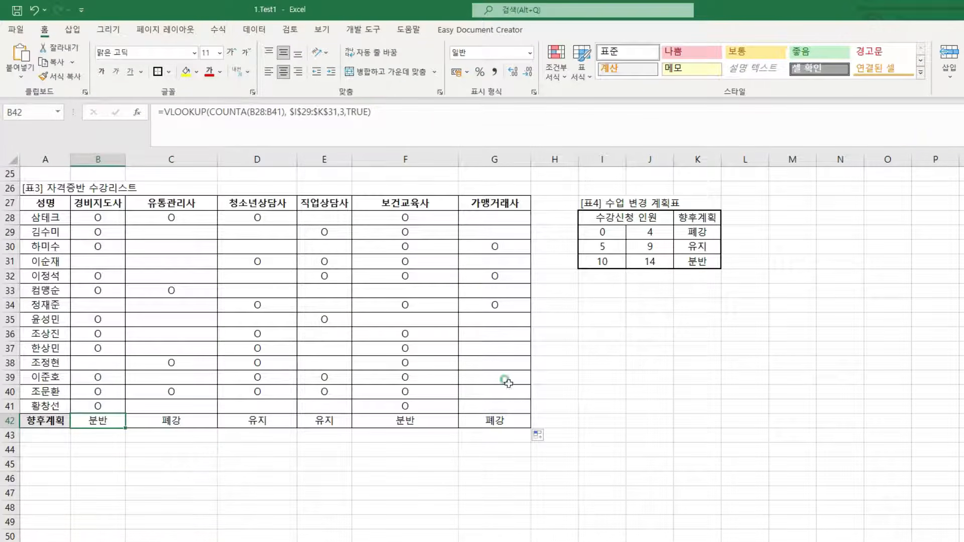
left_click_drag(68, 411, 531, 432)
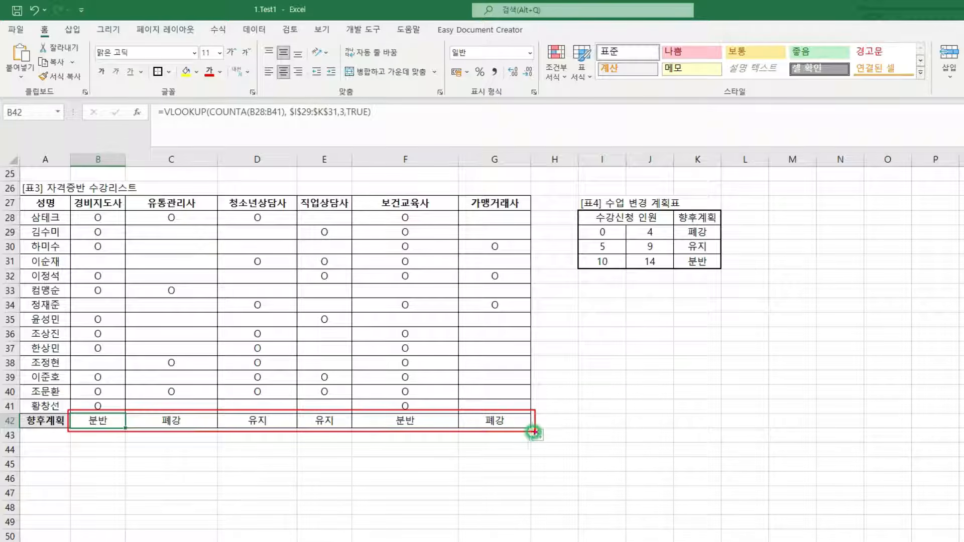
key("Escape")
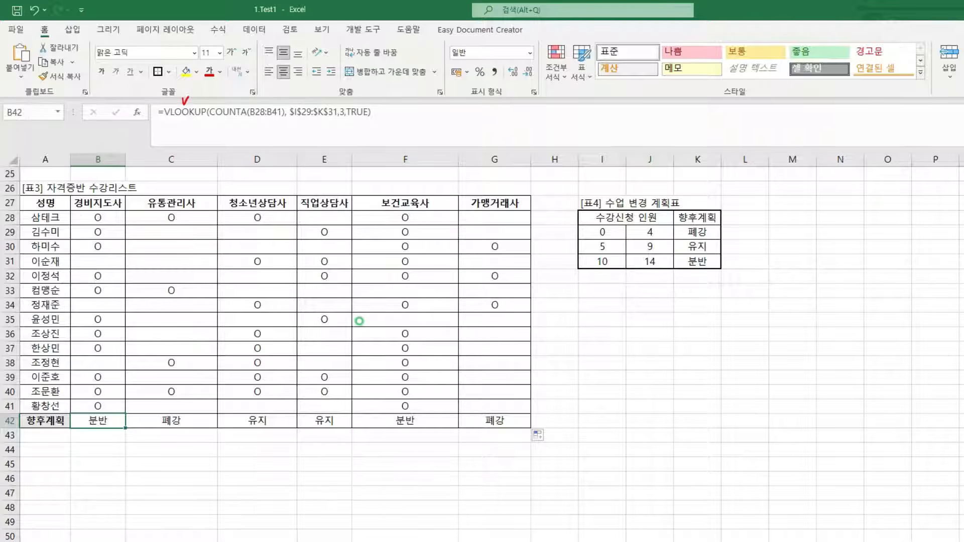
left_click_drag(209, 119, 285, 119)
mouse_move(70, 210)
left_mouse_down()
mouse_move(123, 349)
mouse_move(128, 413)
left_mouse_up()
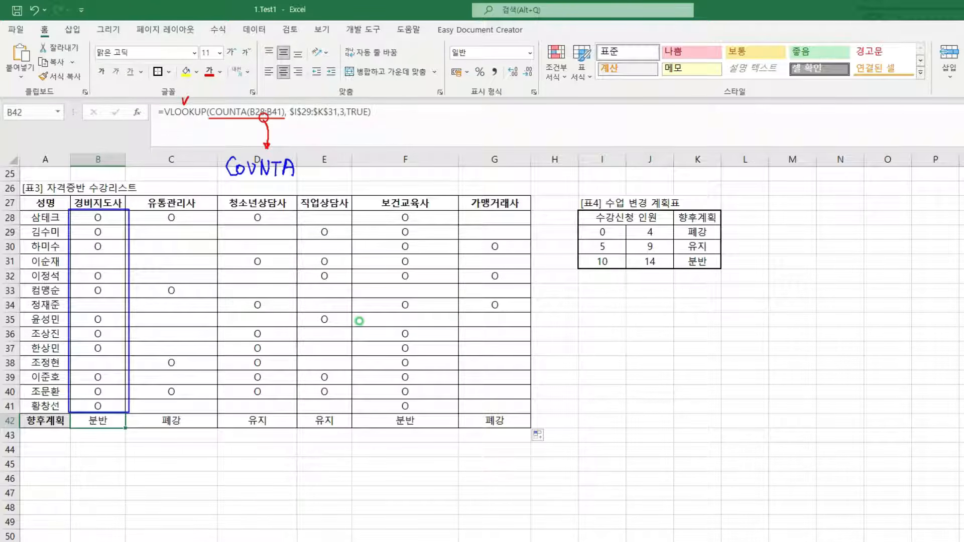
mouse_move(305, 153)
left_mouse_down()
mouse_move(303, 179)
mouse_move(336, 163)
mouse_move(353, 179)
mouse_move(374, 170)
left_mouse_up()
left_click(350, 166)
left_click(350, 175)
mouse_move(370, 161)
left_mouse_down()
mouse_move(370, 177)
mouse_move(384, 169)
mouse_move(375, 189)
left_mouse_up()
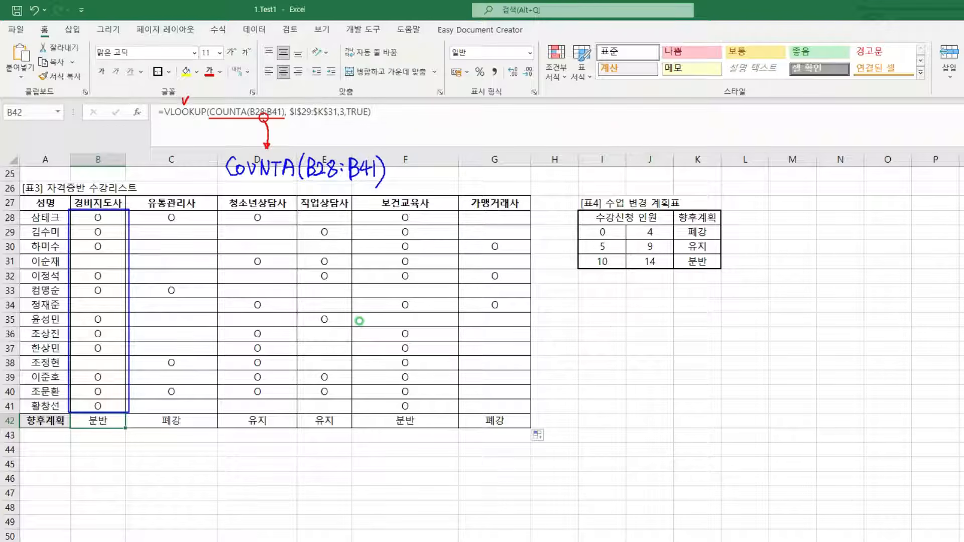
mouse_move(130, 160)
left_mouse_down()
mouse_move(133, 178)
mouse_move(139, 159)
left_mouse_up()
mouse_move(145, 158)
left_mouse_down()
mouse_move(143, 176)
mouse_move(152, 174)
left_mouse_up()
mouse_move(153, 168)
left_mouse_down()
mouse_move(154, 176)
mouse_move(153, 168)
left_mouse_up()
left_click_drag(159, 168, 160, 174)
mouse_move(170, 156)
left_mouse_down()
mouse_move(168, 183)
mouse_move(186, 160)
mouse_move(190, 171)
left_mouse_up()
left_click_drag(211, 149, 214, 189)
left_click_drag(402, 175, 399, 183)
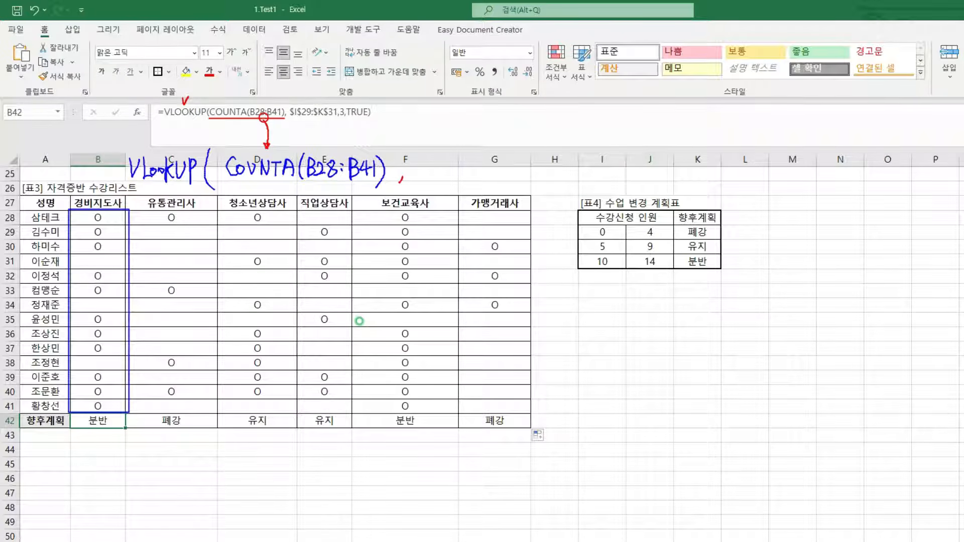
mouse_move(579, 225)
left_mouse_down()
mouse_move(611, 245)
mouse_move(720, 271)
left_mouse_up()
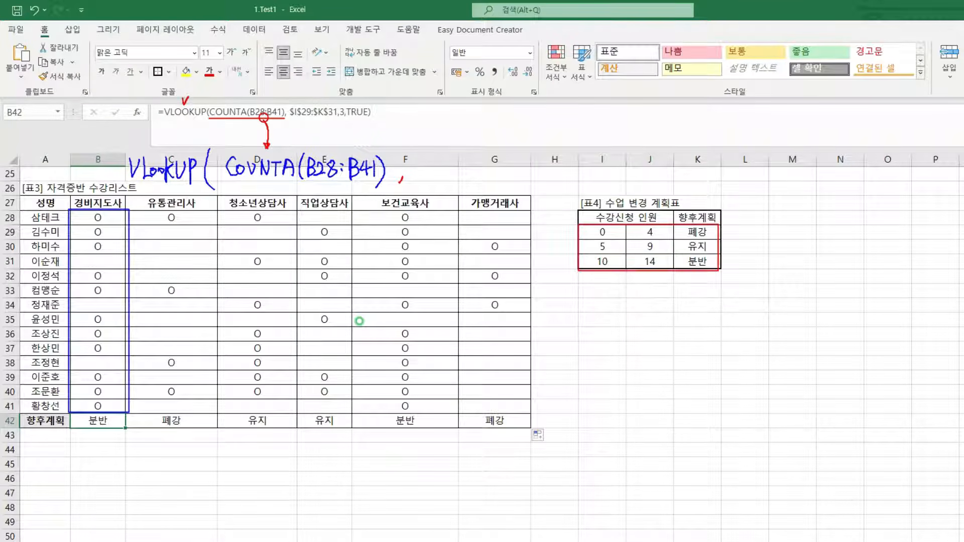
left_click_drag(421, 156, 422, 170)
left_click_drag(426, 155, 427, 163)
left_click_drag(421, 170, 428, 168)
left_click_drag(433, 155, 435, 178)
left_click_drag(439, 159, 439, 159)
mouse_move(435, 167)
left_mouse_down()
mouse_move(446, 164)
mouse_move(439, 175)
left_mouse_up()
left_click_drag(447, 153, 448, 179)
left_click_drag(454, 178, 451, 184)
mouse_move(617, 214)
left_mouse_down()
mouse_move(610, 224)
mouse_move(677, 223)
left_mouse_up()
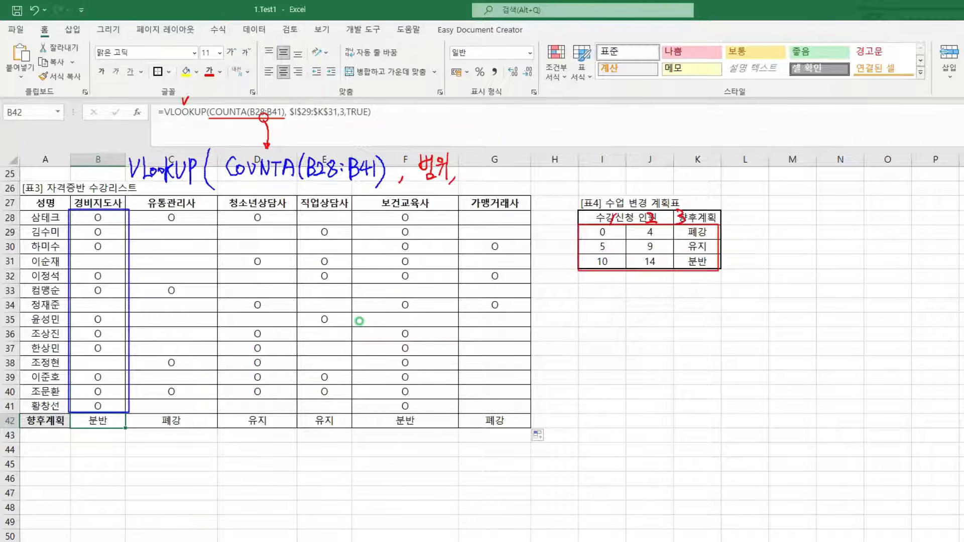
mouse_move(471, 157)
left_mouse_down()
mouse_move(470, 177)
mouse_move(490, 181)
left_mouse_up()
left_click_drag(609, 242, 615, 253)
left_click_drag(509, 159, 524, 156)
left_click_drag(517, 158, 517, 177)
mouse_move(527, 157)
left_mouse_down()
mouse_move(526, 177)
mouse_move(536, 172)
left_mouse_up()
left_click_drag(540, 160, 549, 158)
mouse_move(551, 159)
left_mouse_down()
mouse_move(560, 158)
mouse_move(559, 176)
mouse_move(560, 167)
left_mouse_up()
left_click_drag(561, 148, 567, 185)
left_click(577, 182)
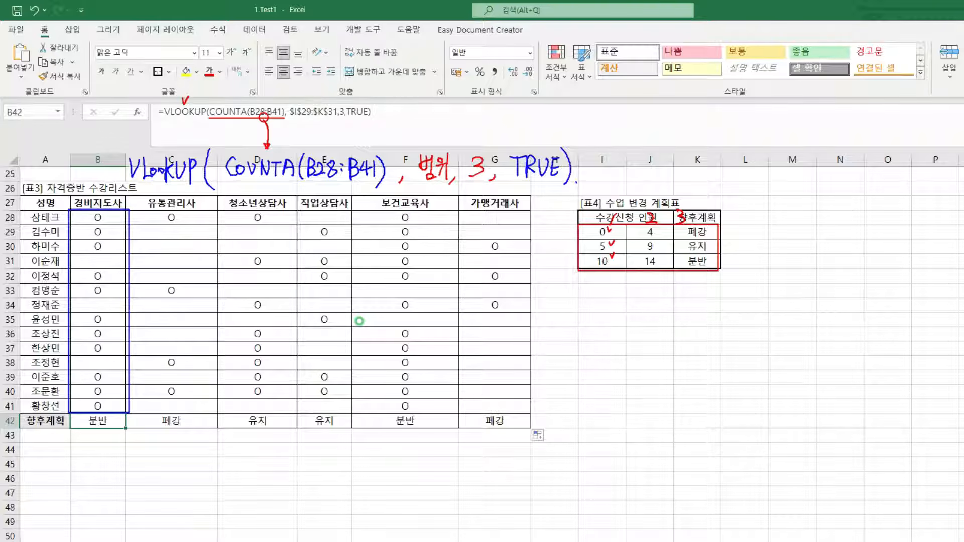
mouse_move(608, 226)
left_mouse_down()
mouse_move(656, 227)
mouse_move(610, 241)
mouse_move(655, 241)
mouse_move(613, 252)
mouse_move(655, 264)
mouse_move(660, 255)
left_mouse_up()
mouse_move(809, 254)
left_mouse_down()
mouse_move(795, 270)
mouse_move(849, 262)
mouse_move(860, 275)
left_mouse_up()
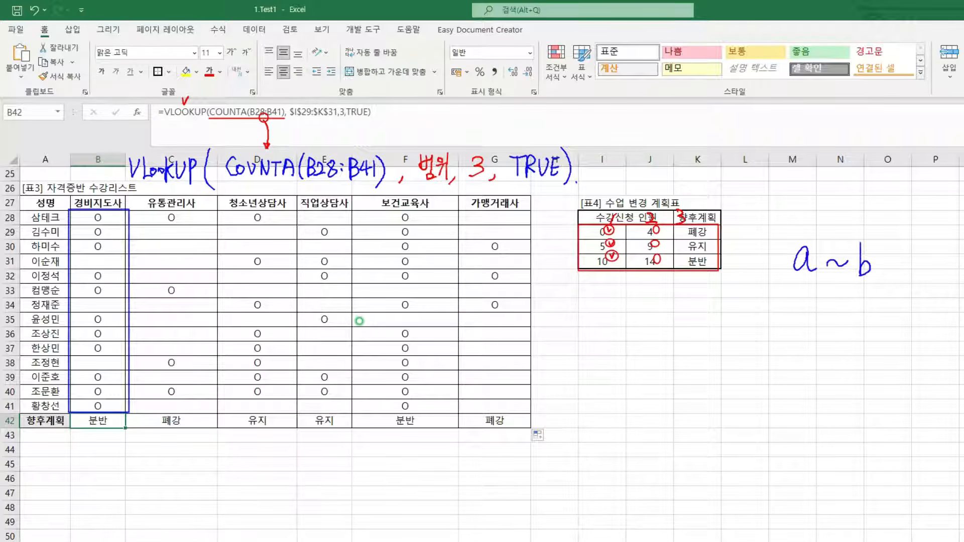
mouse_move(792, 295)
left_mouse_down()
mouse_move(792, 330)
mouse_move(845, 316)
mouse_move(868, 331)
left_mouse_up()
mouse_move(807, 366)
left_mouse_down()
mouse_move(808, 386)
mouse_move(843, 378)
mouse_move(860, 392)
left_mouse_up()
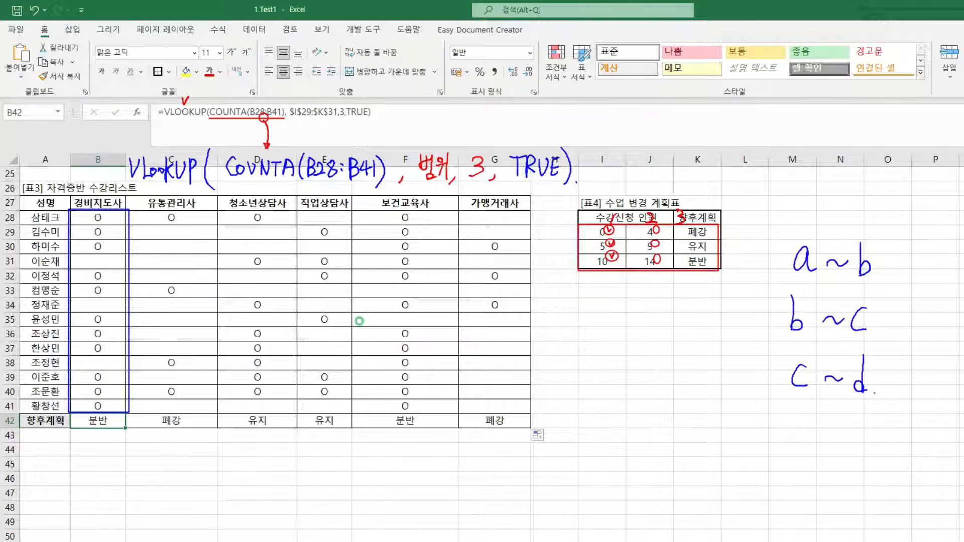
mouse_move(774, 234)
left_mouse_down()
mouse_move(804, 296)
mouse_move(821, 421)
left_mouse_up()
left_click_drag(819, 230, 830, 219)
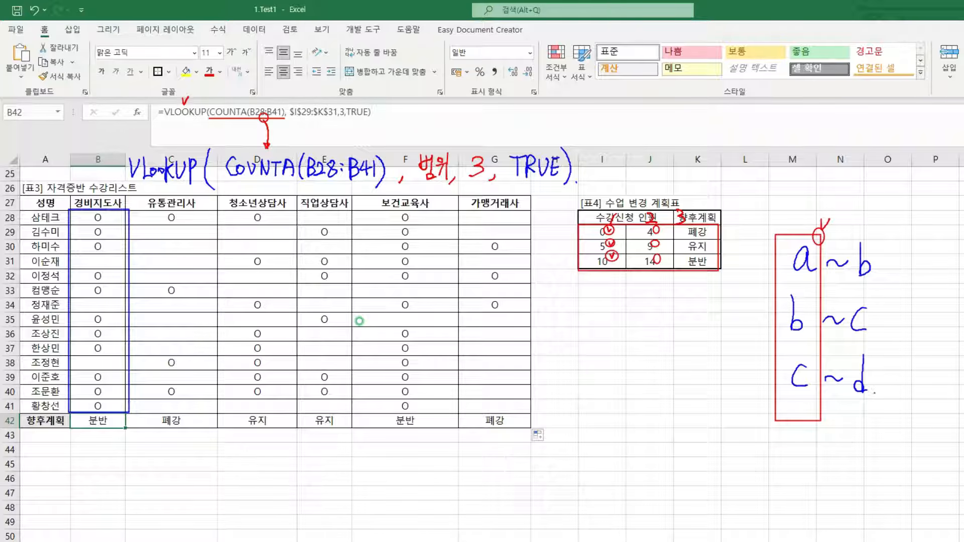
mouse_move(541, 139)
left_mouse_down()
mouse_move(551, 136)
mouse_move(538, 150)
mouse_move(548, 131)
mouse_move(651, 101)
mouse_move(811, 195)
mouse_move(817, 230)
mouse_move(821, 219)
left_mouse_up()
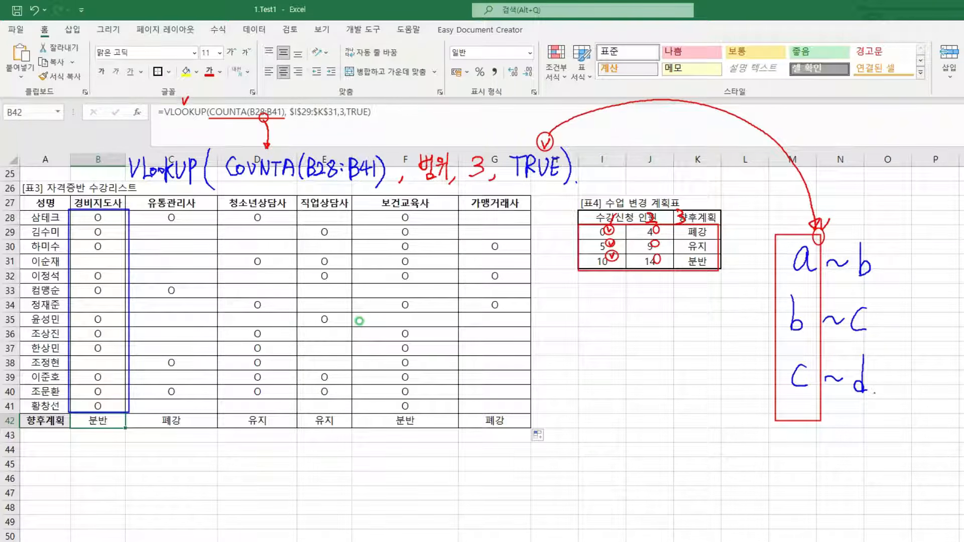
mouse_move(220, 147)
left_mouse_down()
mouse_move(301, 188)
mouse_move(392, 190)
mouse_move(430, 300)
mouse_move(560, 321)
mouse_move(590, 277)
left_mouse_up()
mouse_move(605, 224)
left_mouse_down()
mouse_move(614, 254)
mouse_move(604, 223)
left_mouse_up()
mouse_move(617, 264)
left_mouse_down()
mouse_move(613, 271)
mouse_move(619, 259)
left_mouse_up()
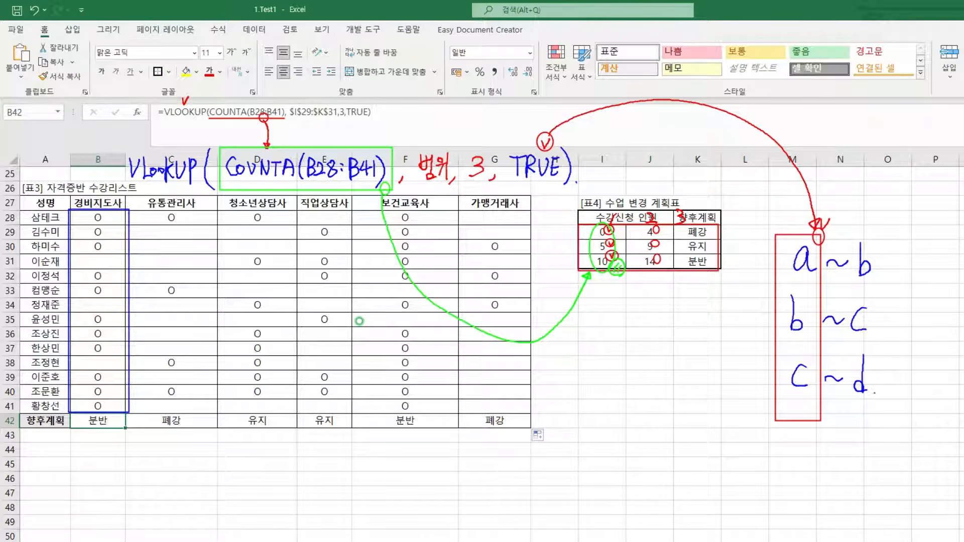
left_click_drag(923, 214, 947, 238)
left_click_drag(950, 225, 959, 226)
left_click_drag(938, 263, 946, 287)
left_click_drag(938, 275, 946, 275)
mouse_move(790, 232)
left_mouse_down()
mouse_move(828, 237)
mouse_move(838, 227)
mouse_move(840, 237)
left_mouse_up()
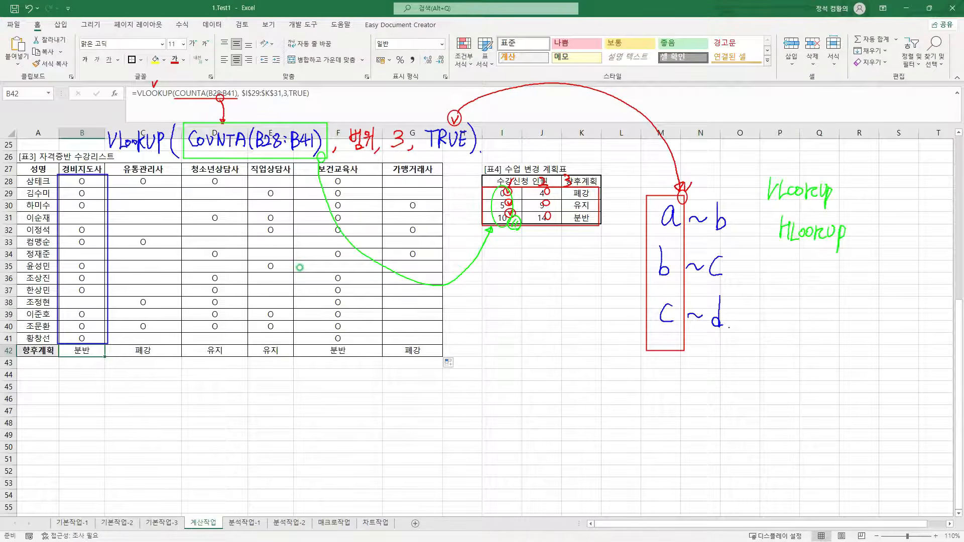
left_click_drag(690, 189, 730, 190)
mouse_move(666, 193)
left_mouse_down()
mouse_move(656, 332)
mouse_move(676, 201)
left_mouse_up()
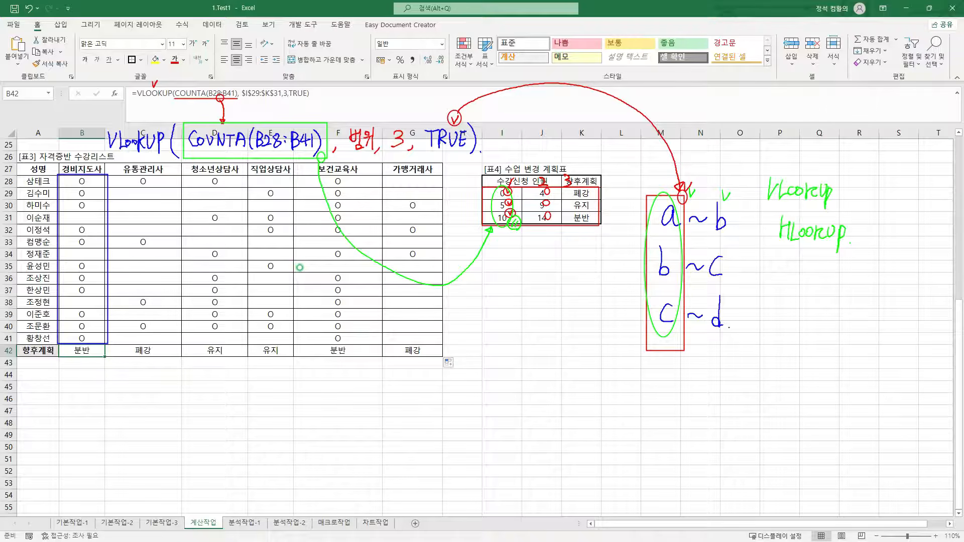
mouse_move(784, 359)
left_mouse_down()
mouse_move(782, 368)
mouse_move(782, 356)
left_mouse_up()
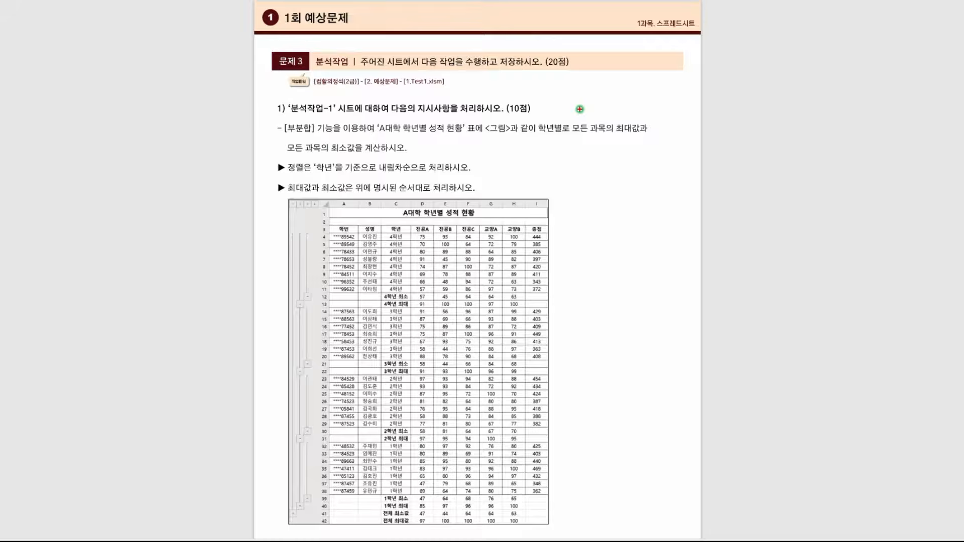
left_click_drag(311, 49, 348, 74)
left_click_drag(560, 49, 563, 49)
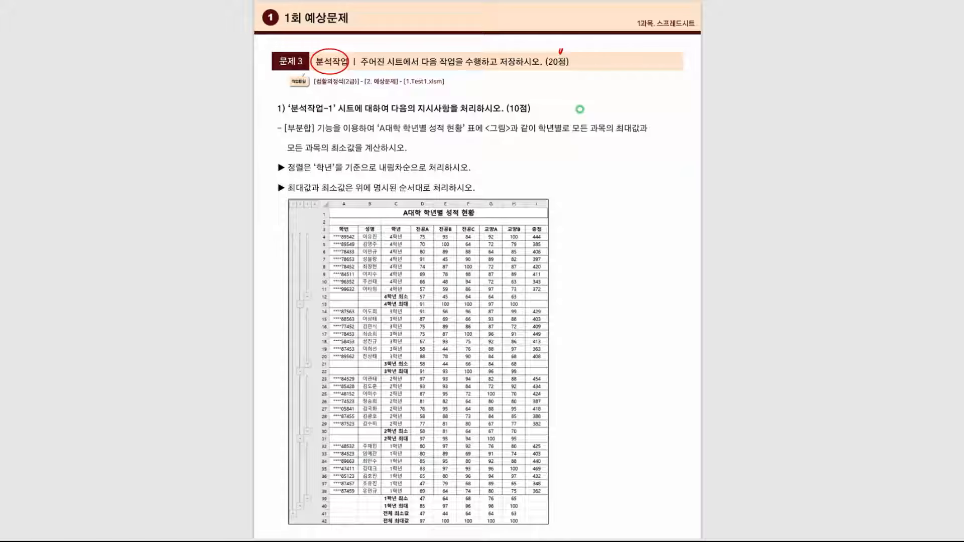
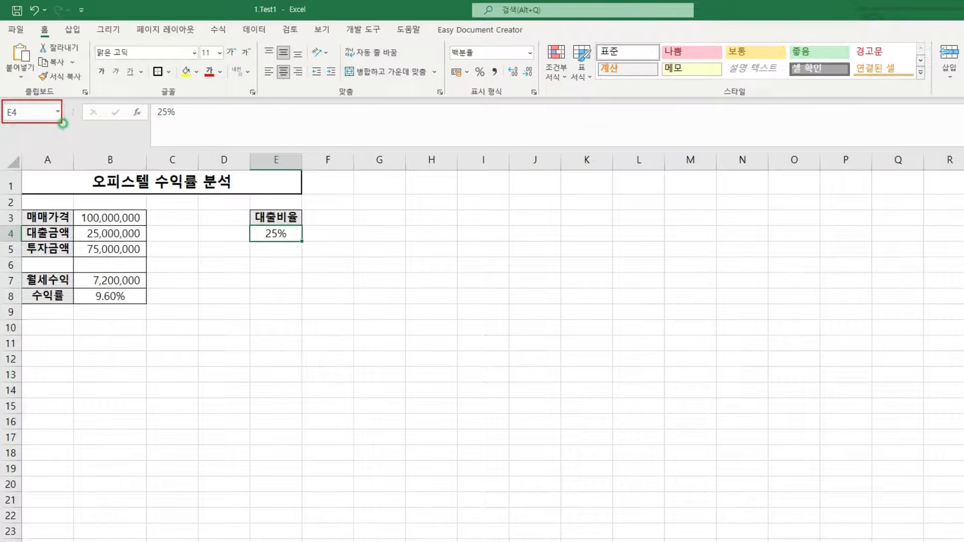
- Define the name 대출비율 for cell E4 on the 오피스텔 수익률 분석 sheet
left_click(28, 94)
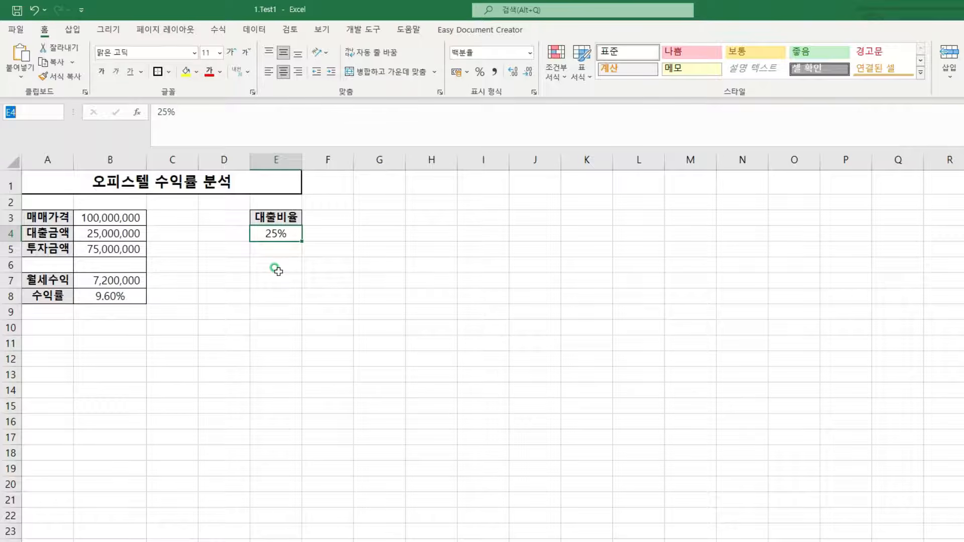
type("대출비율")
key("Return")
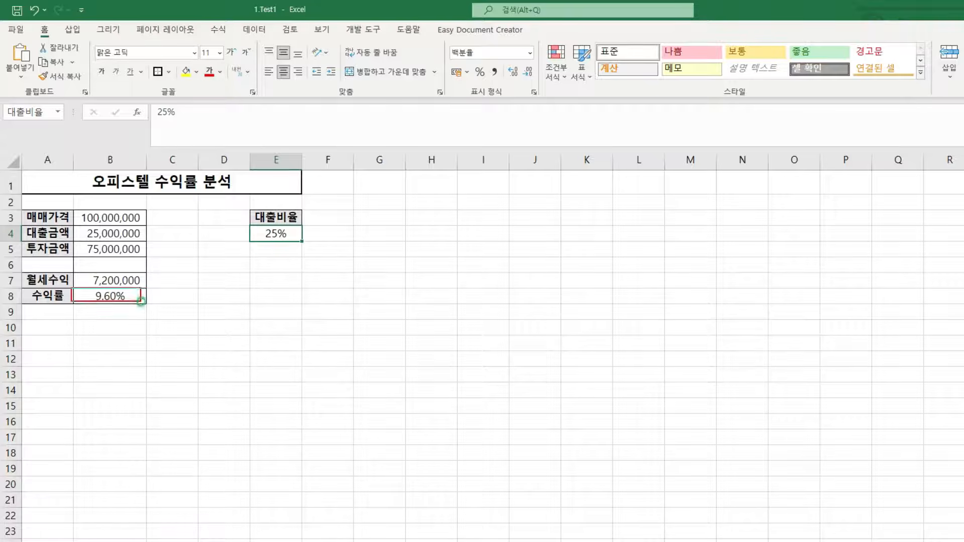
- Define the name 수익률 for cell B8, which holds the yield formula
left_click(119, 296)
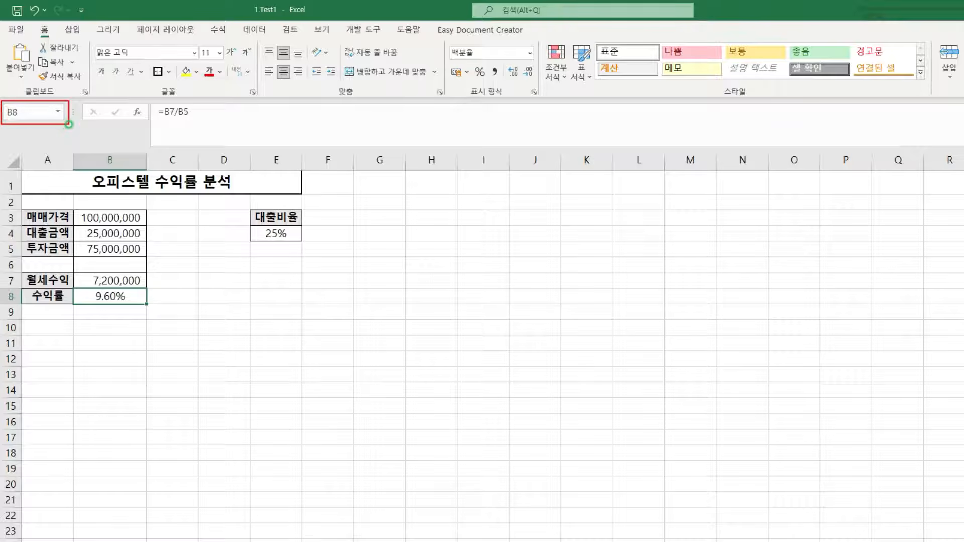
left_click(30, 112)
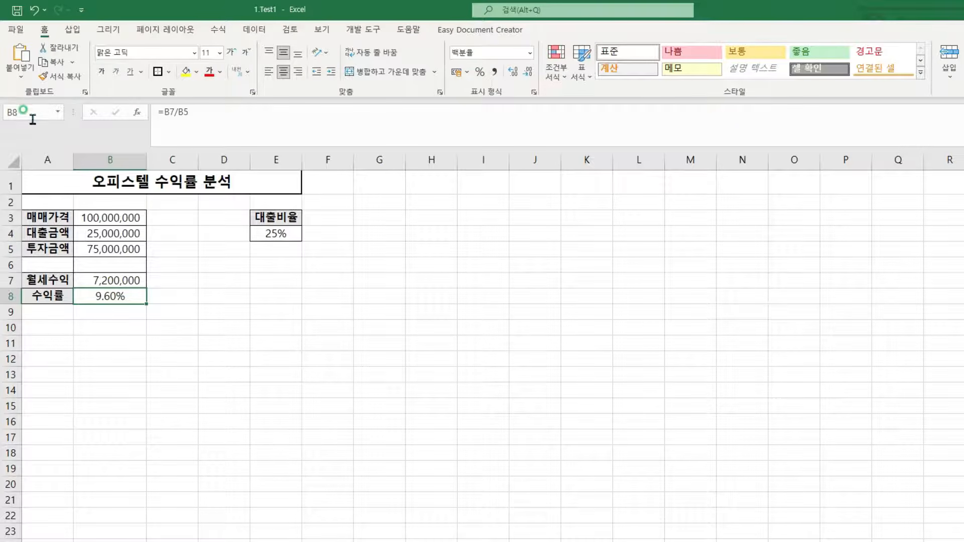
type("수익률")
key("Return")
- Add a scenario named 대출2배 in the Scenario Manager with E4 as its changing cell
left_click(254, 30)
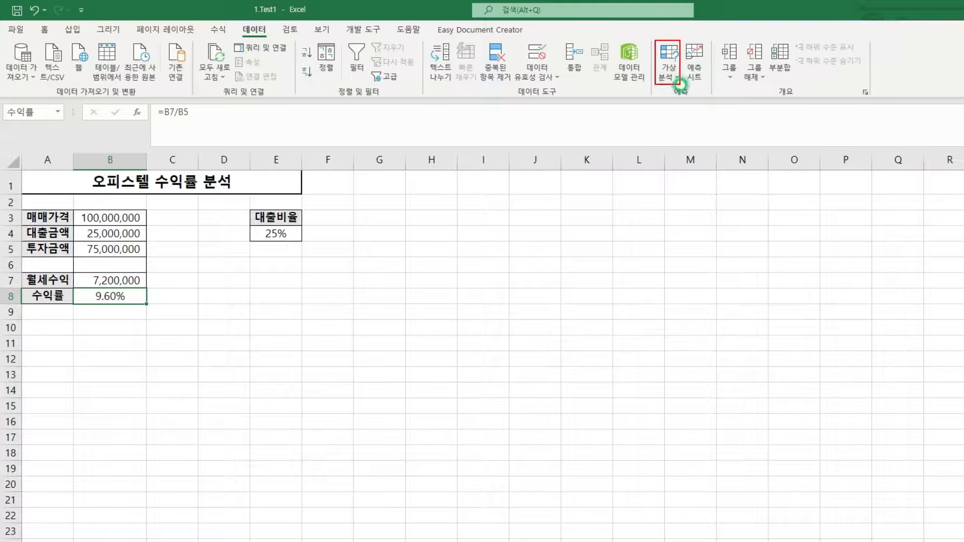
left_click(677, 78)
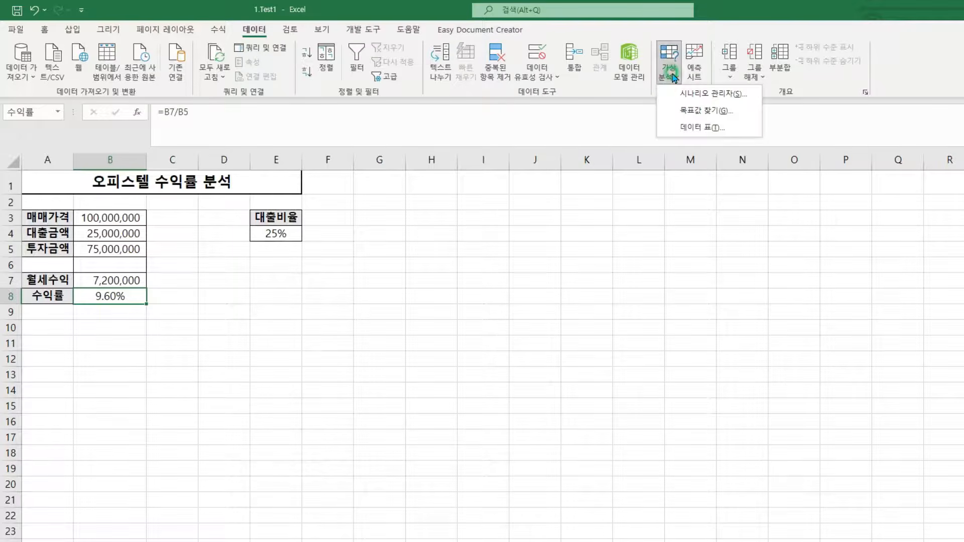
left_click(709, 95)
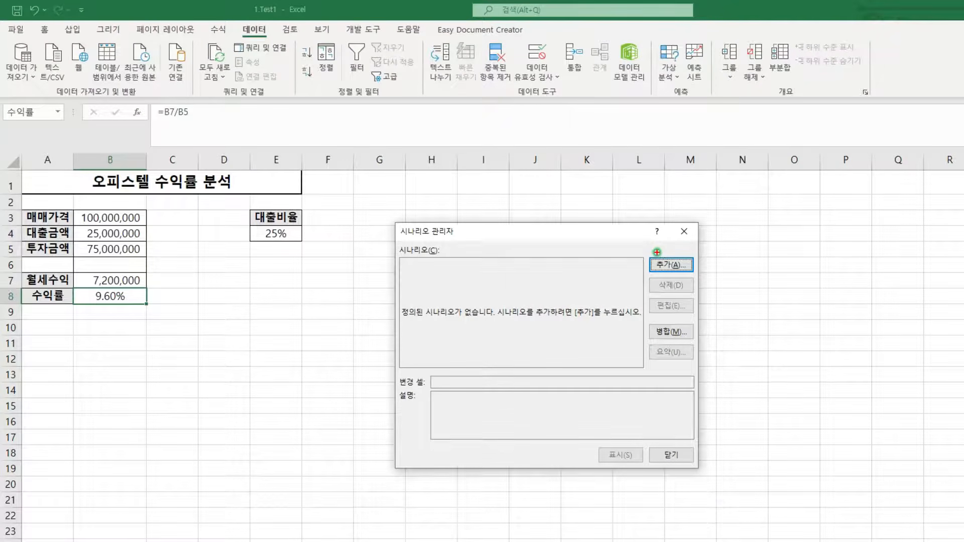
left_click(672, 264)
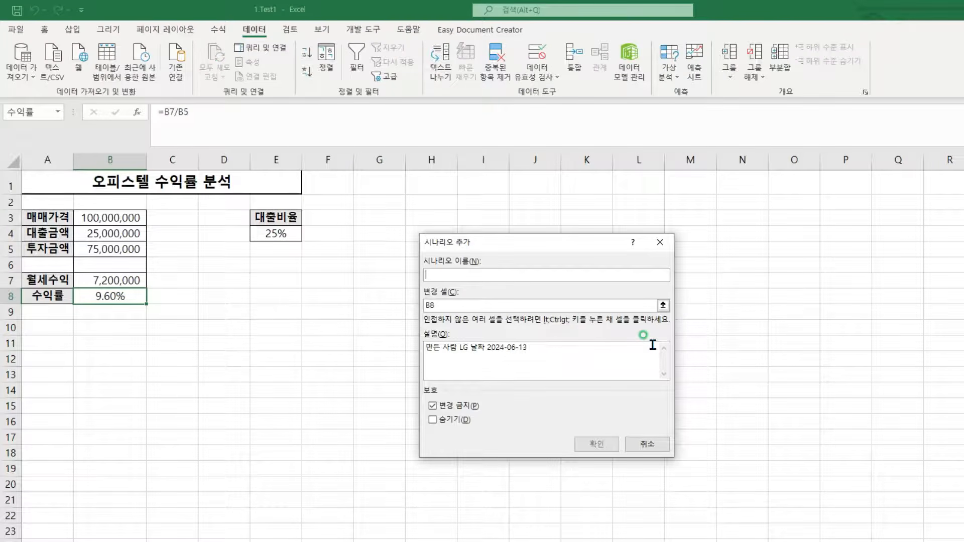
type("ㅌ")
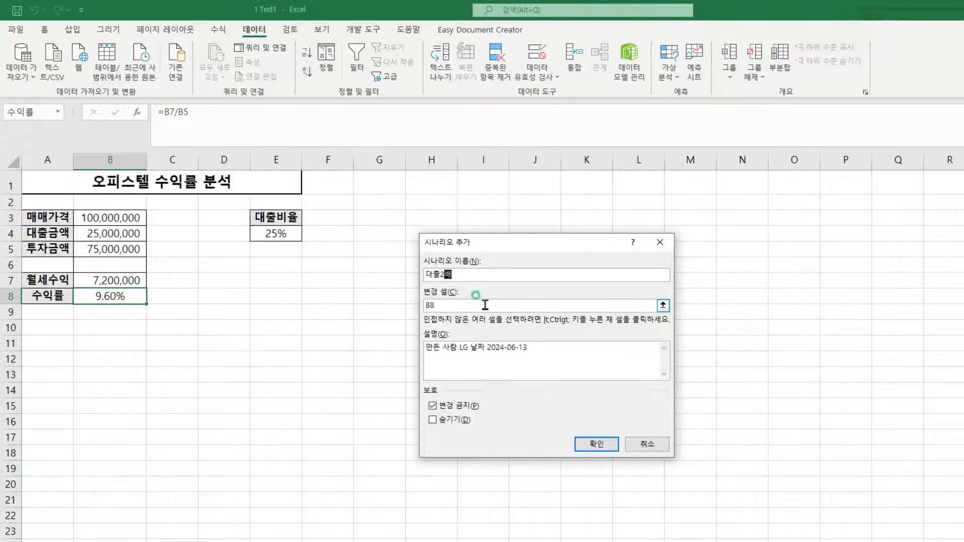
mouse_move(262, 225)
left_mouse_down()
mouse_move(287, 232)
mouse_move(289, 244)
left_mouse_up()
left_click(450, 305)
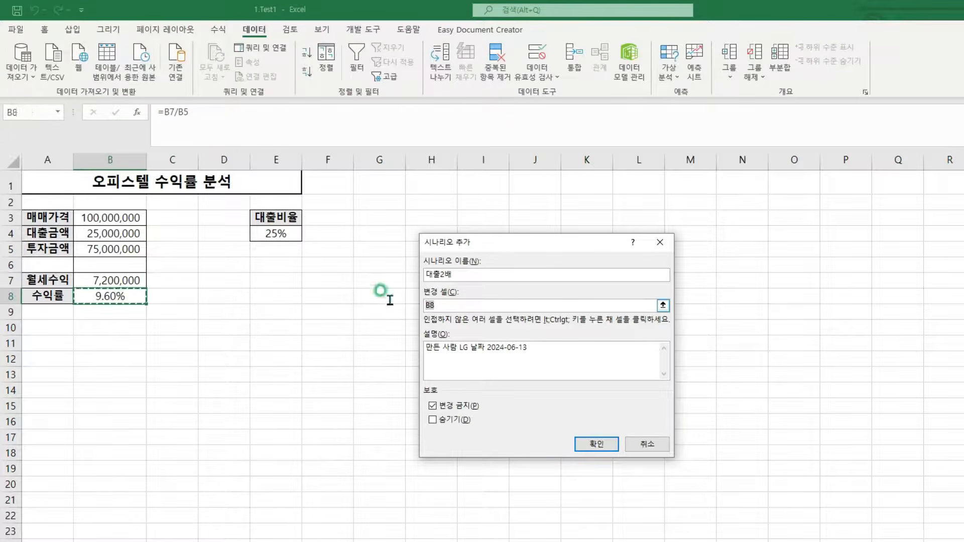
left_click(274, 234)
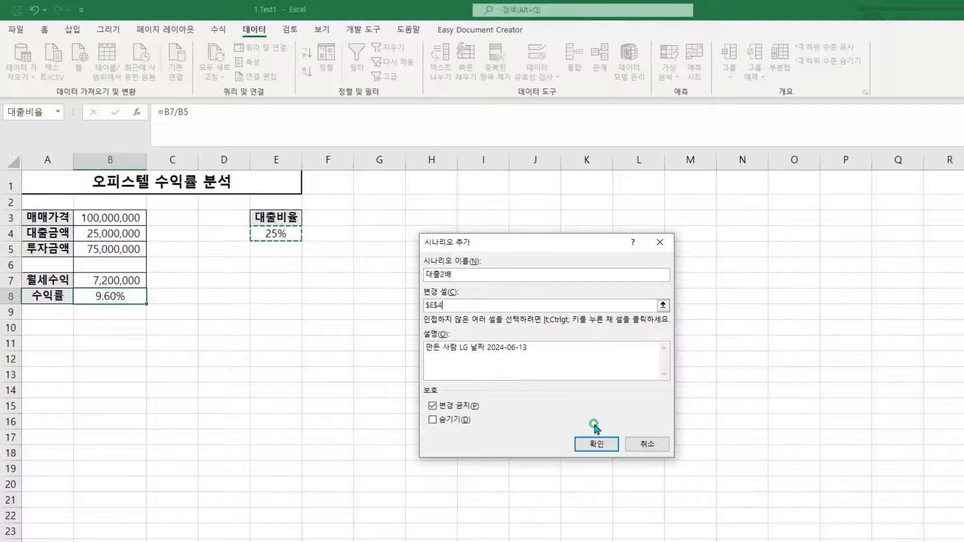
left_click_drag(592, 430, 604, 431)
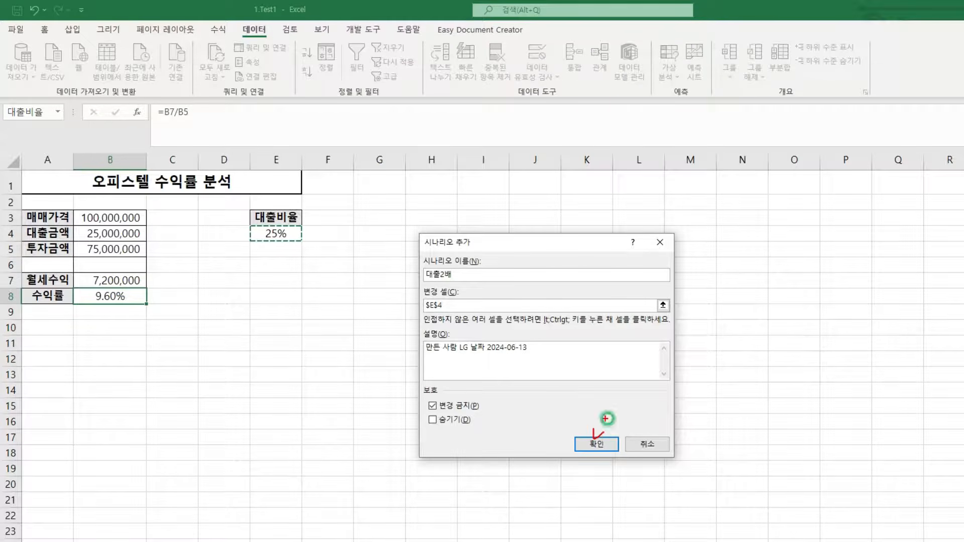
left_click(594, 443)
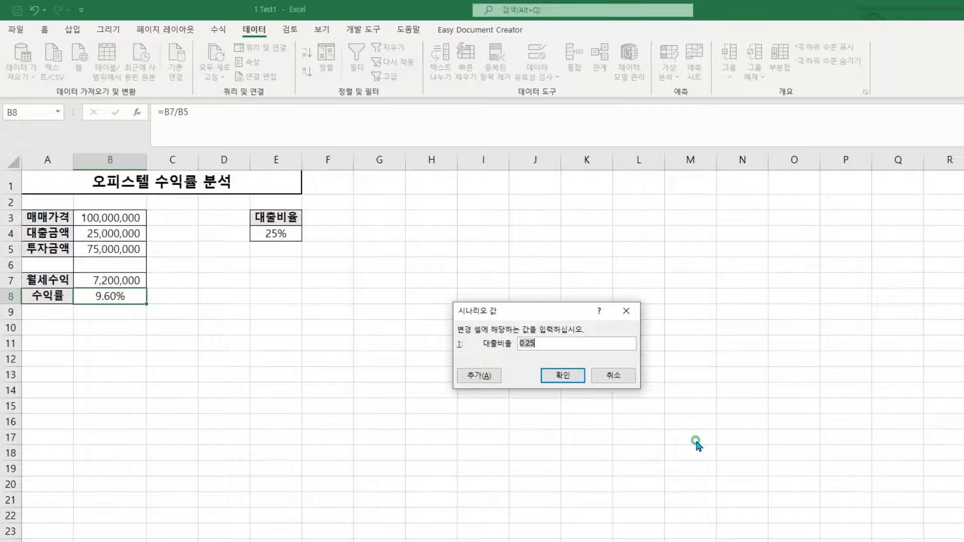
- Set the 대출비율 value of the 대출2배 scenario to 50% and save the scenario
type("50%")
key("shift+Home")
type("0")
left_click(569, 371)
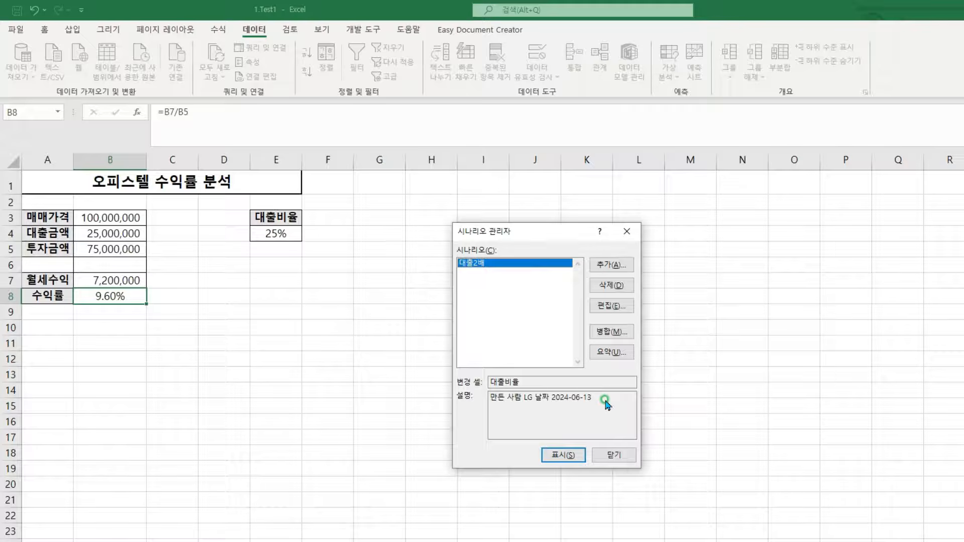
- Add a second scenario named 대출3배 with E4 as its changing cell
left_click_drag(597, 253, 627, 268)
left_click(610, 265)
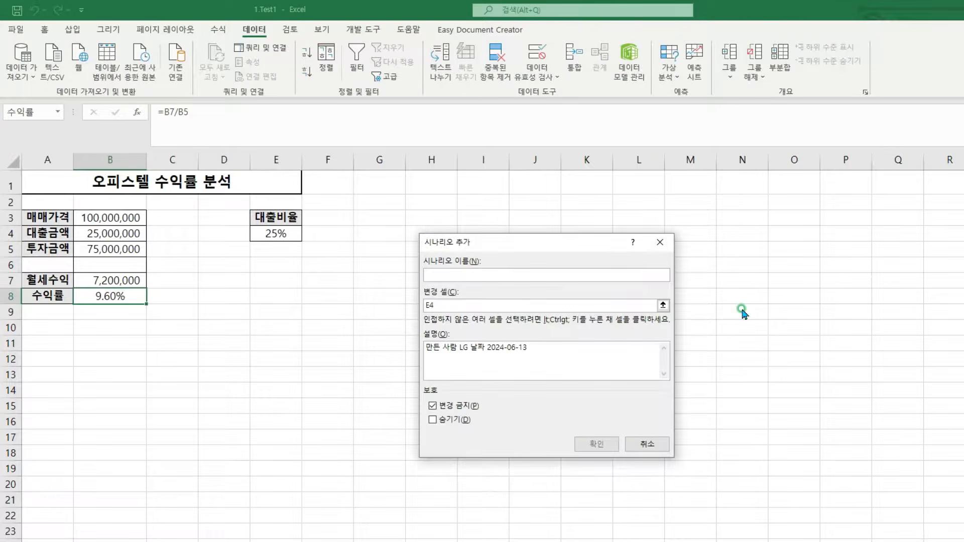
type("대출3배")
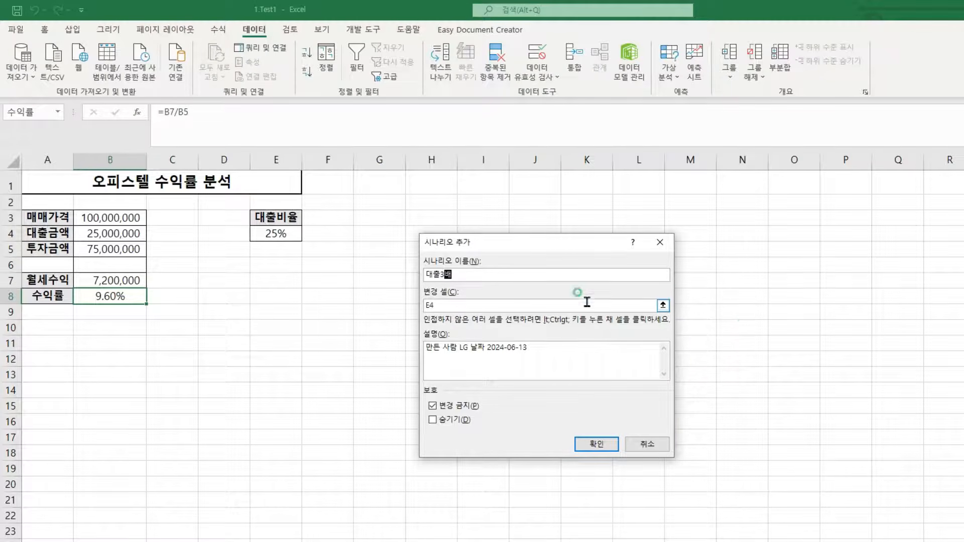
double_click(431, 305)
key("BackSpace")
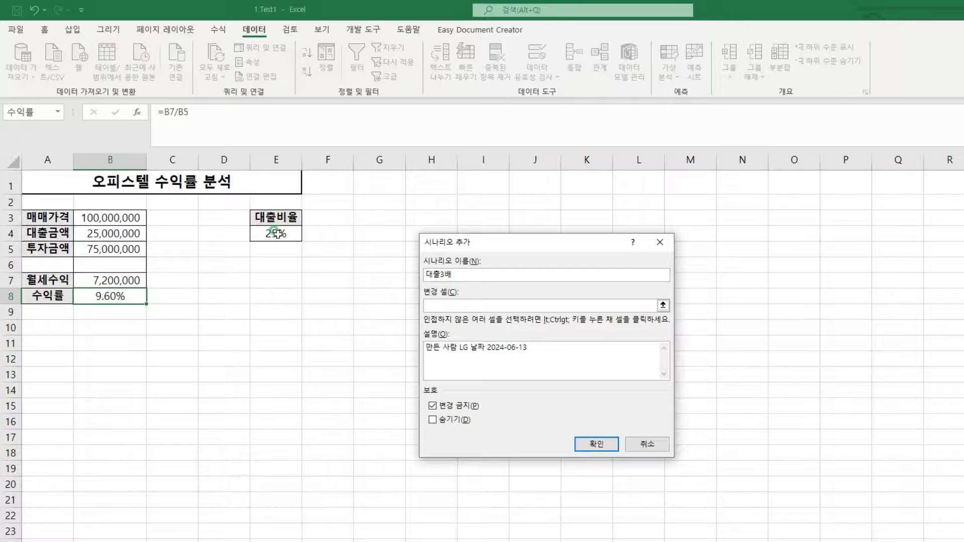
left_click(276, 233)
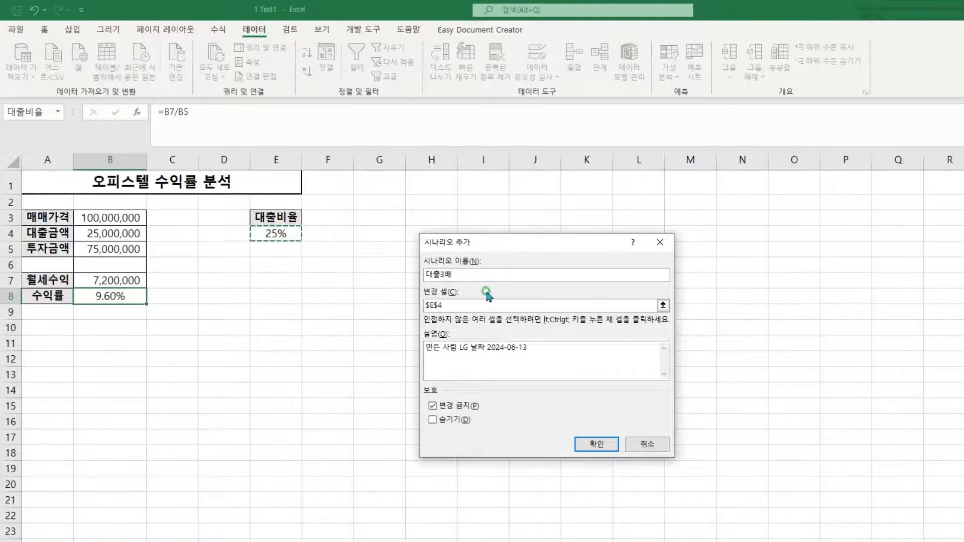
key("ctrl+2")
left_click_drag(589, 430, 599, 431)
left_click(595, 444)
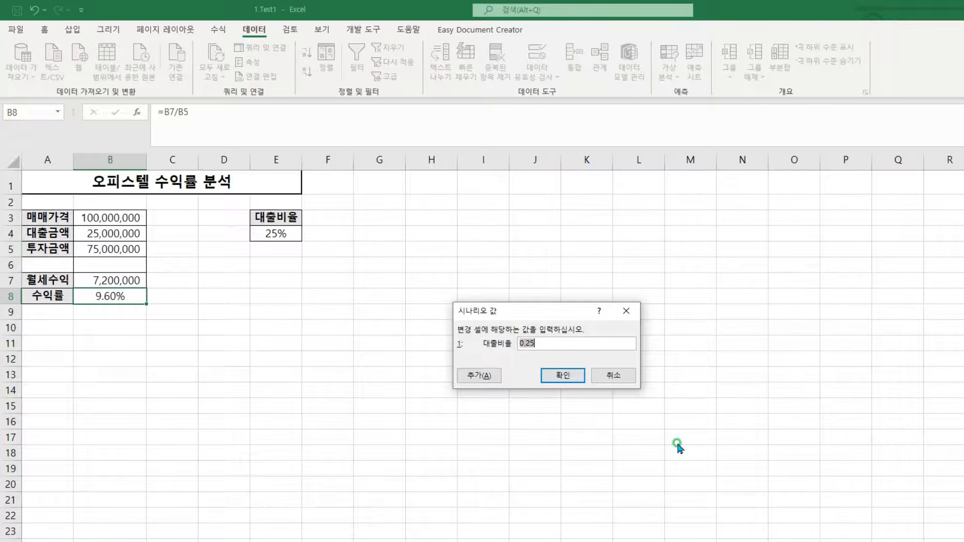
- Set the 대출비율 value of the 대출3배 scenario to 75% and save the scenario
type("75")
key("ctrl+2")
left_click(563, 375)
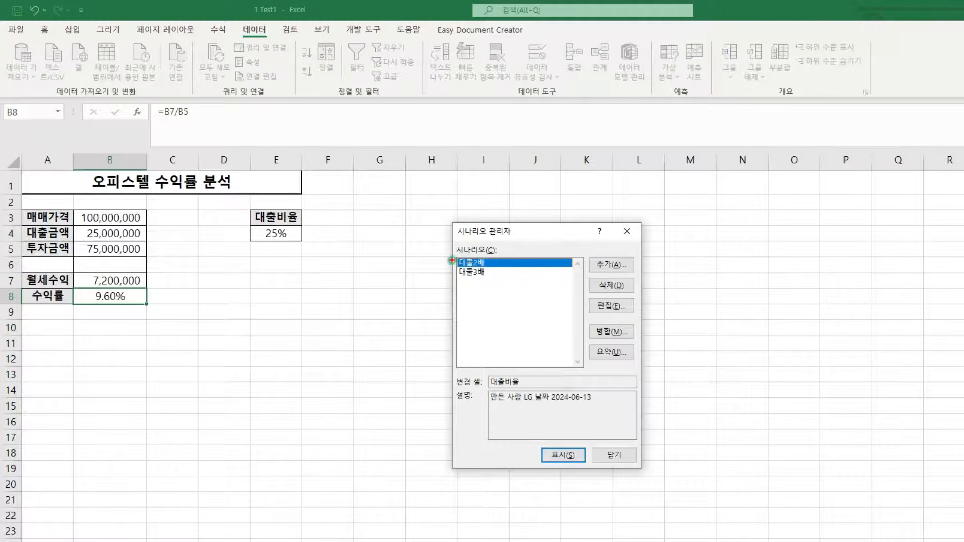
- Generate a 시나리오 요약 report for the two scenarios with B8 as the result cell
left_click_drag(455, 256, 491, 277)
mouse_move(595, 343)
left_mouse_down()
mouse_move(601, 361)
mouse_move(624, 357)
mouse_move(627, 342)
left_mouse_up()
left_click(621, 351)
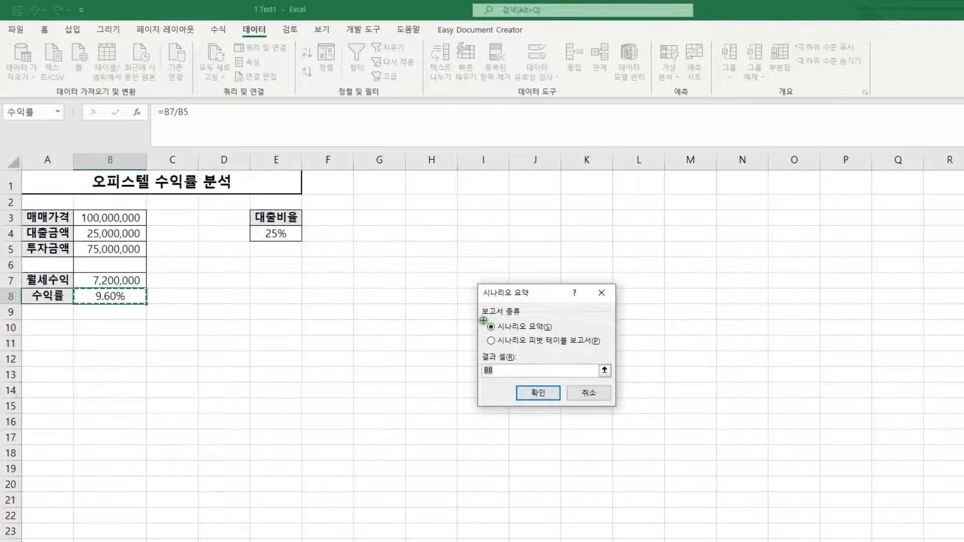
left_click_drag(484, 321, 558, 335)
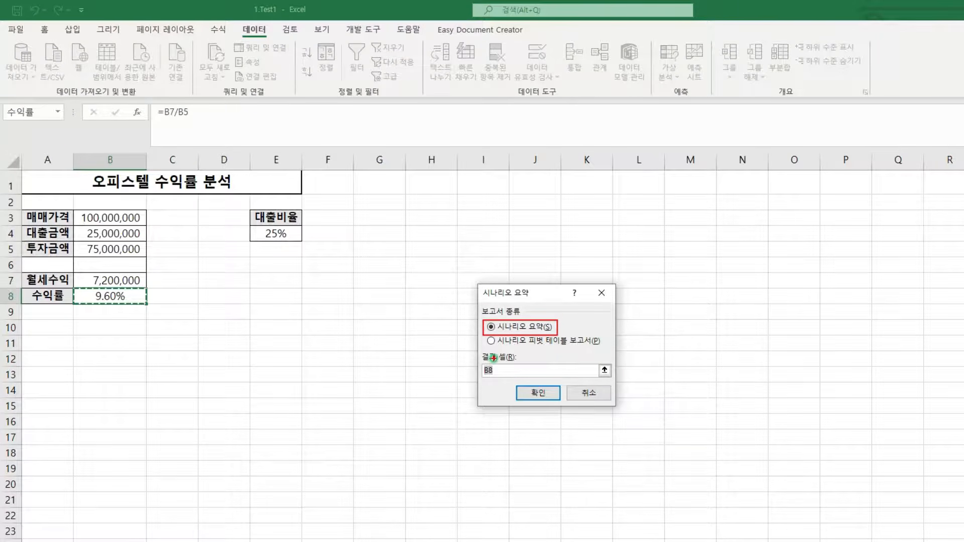
left_click_drag(491, 358, 502, 358)
left_click(91, 297)
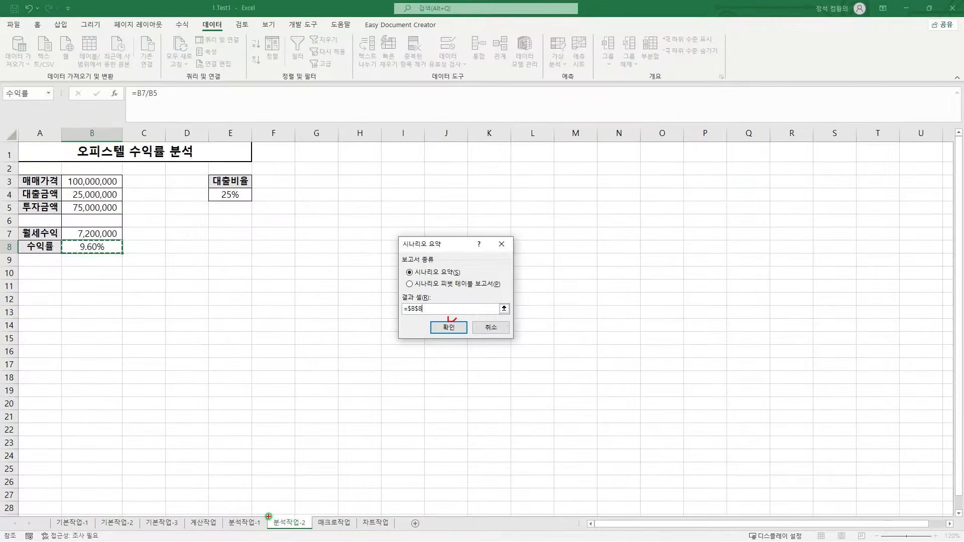
left_click_drag(269, 517, 313, 529)
left_click(451, 328)
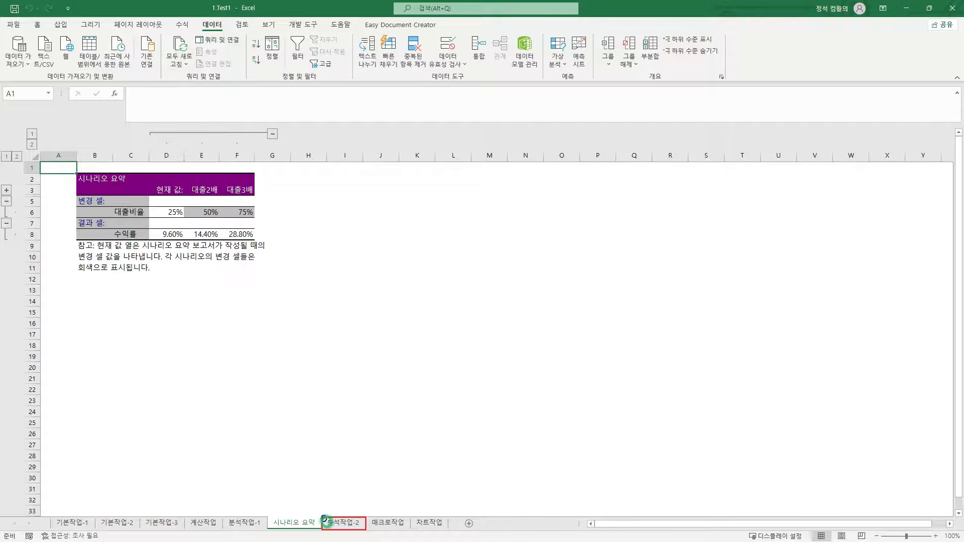
mouse_move(324, 521)
left_mouse_down()
mouse_move(323, 499)
mouse_move(302, 518)
left_mouse_up()
left_click_drag(40, 162, 287, 290)
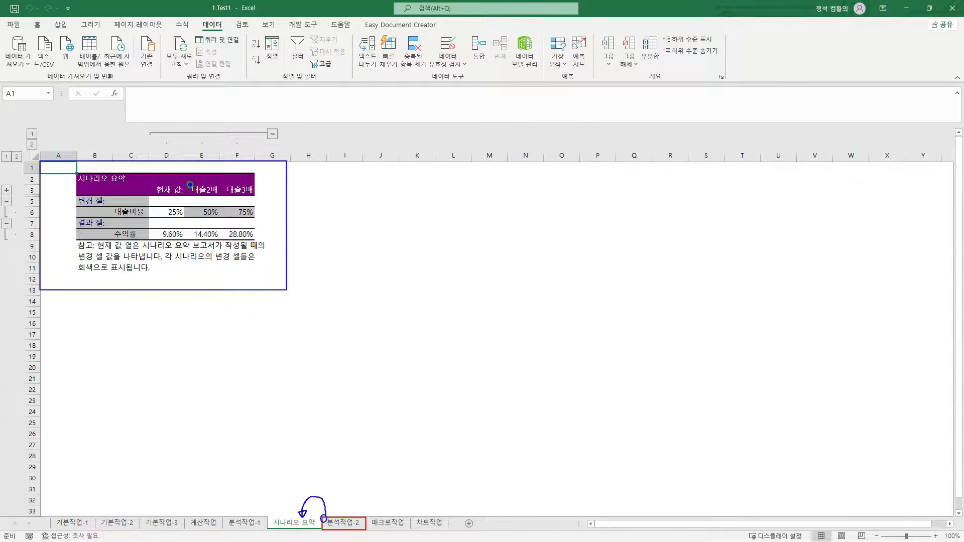
mouse_move(189, 185)
left_mouse_down()
mouse_move(257, 200)
mouse_move(252, 176)
left_mouse_up()
mouse_move(213, 226)
left_mouse_down()
mouse_move(196, 241)
mouse_move(254, 245)
left_mouse_up()
mouse_move(252, 194)
left_mouse_down()
mouse_move(269, 211)
mouse_move(256, 229)
left_mouse_up()
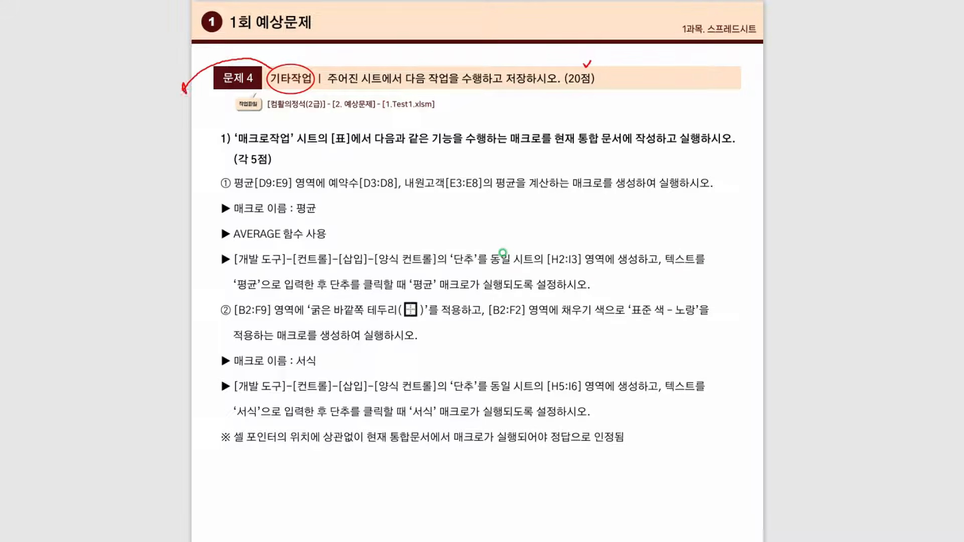
left_click_drag(69, 106, 71, 119)
left_click_drag(78, 107, 78, 115)
left_click_drag(78, 113, 84, 132)
left_click_drag(88, 106, 94, 111)
left_click_drag(88, 119, 112, 116)
mouse_move(93, 121)
left_mouse_down()
mouse_move(112, 119)
mouse_move(121, 133)
mouse_move(144, 111)
left_mouse_up()
left_click_drag(138, 113, 148, 111)
left_click_drag(145, 113, 138, 122)
left_click_drag(142, 117, 151, 130)
left_click_drag(152, 119, 164, 113)
left_click_drag(154, 124, 168, 123)
left_click_drag(53, 94, 182, 156)
left_click_drag(187, 149, 186, 156)
left_click_drag(185, 147, 190, 158)
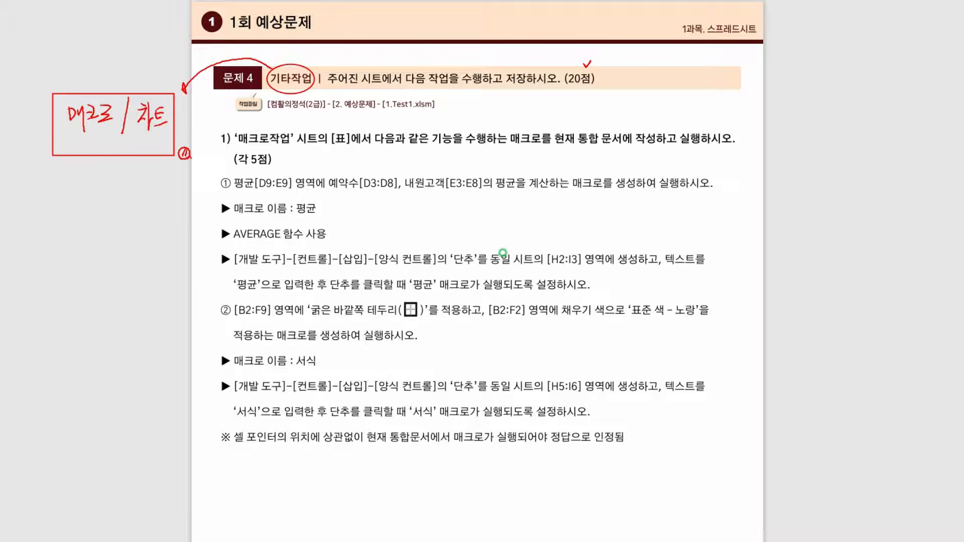
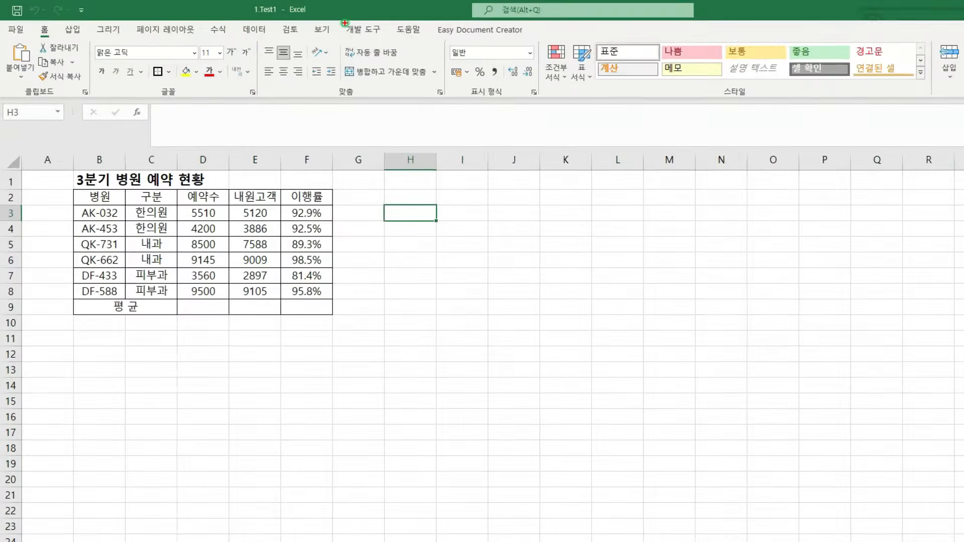
- Start recording a macro named 평균 on the sheet with the 3분기 병원 예약 현황 table
left_click(366, 31)
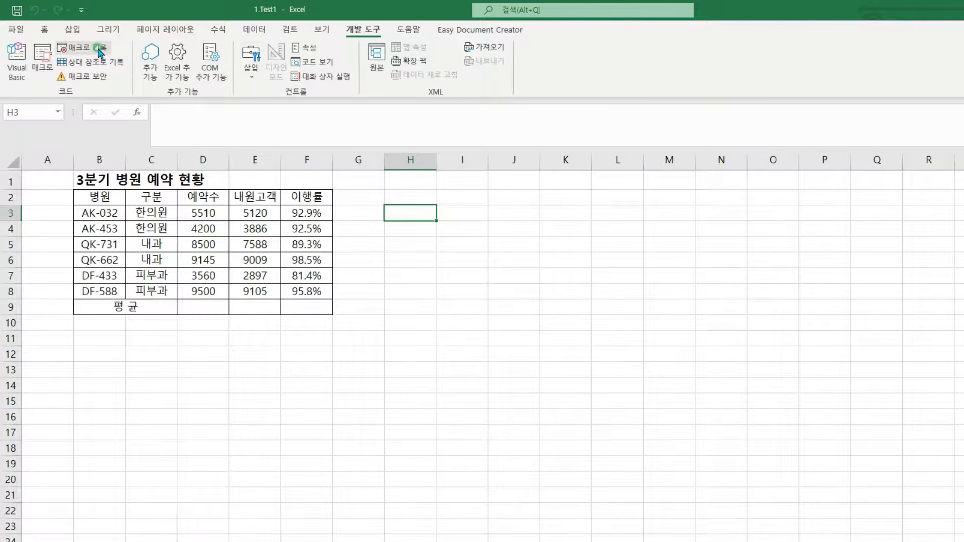
left_click(78, 48)
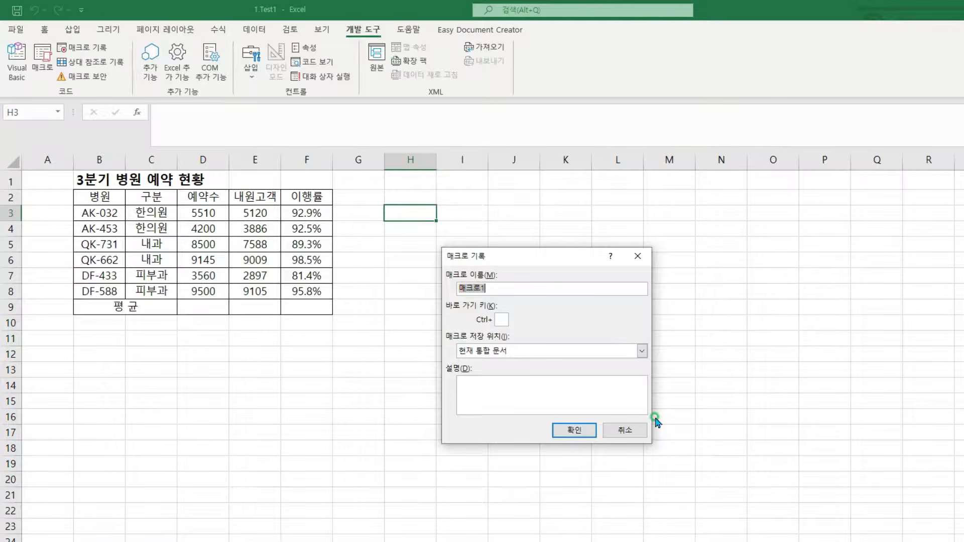
type("V")
type("평균")
key("ctrl+2")
mouse_move(571, 418)
left_mouse_down()
mouse_move(574, 426)
mouse_move(581, 418)
left_mouse_up()
key("Escape")
left_click(566, 427)
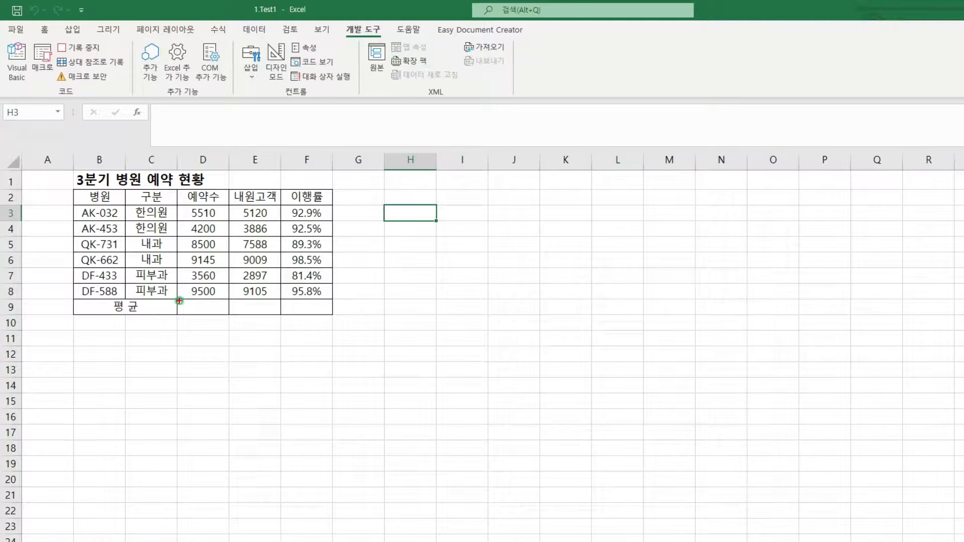
- Enter =AVERAGE(D3:D8) in D9 to average the 예약수 column
left_click_drag(179, 300, 279, 315)
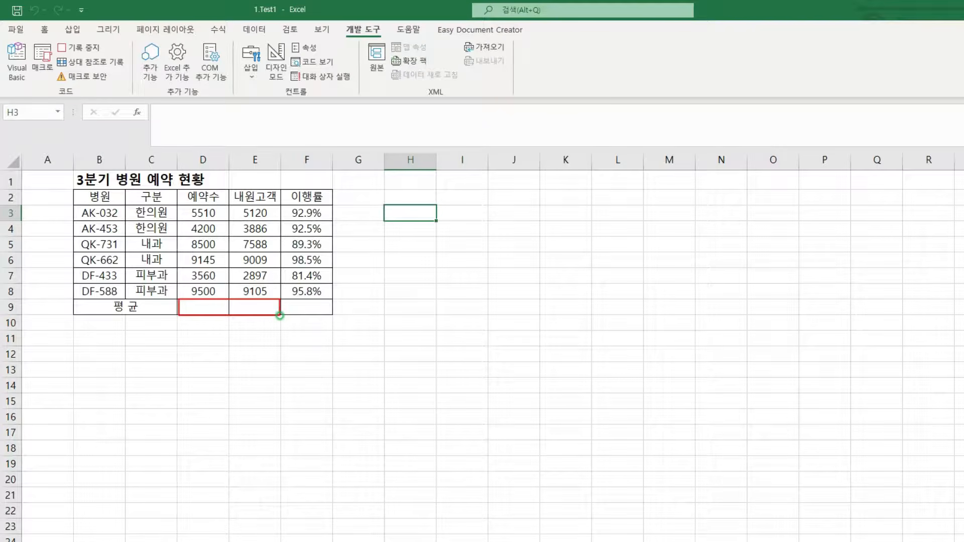
key("Escape")
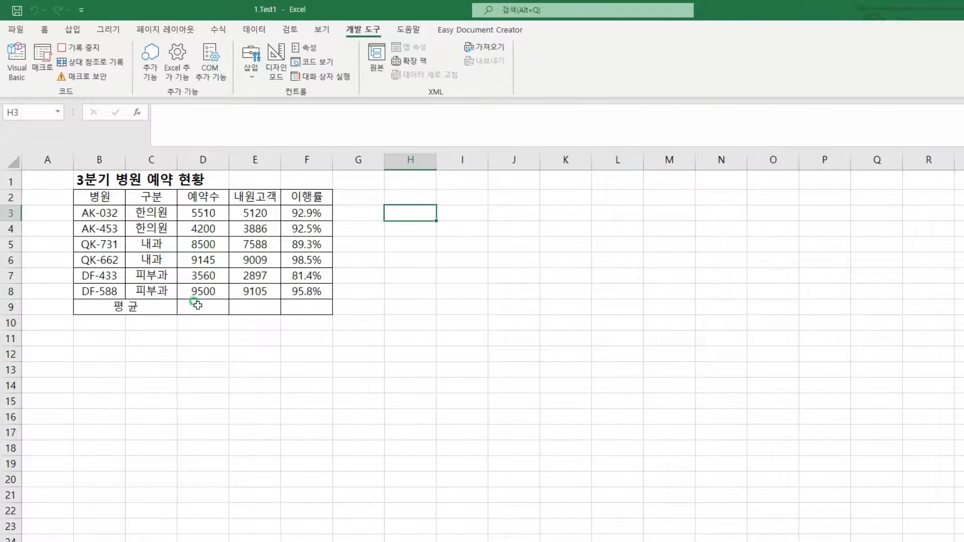
left_click(196, 305)
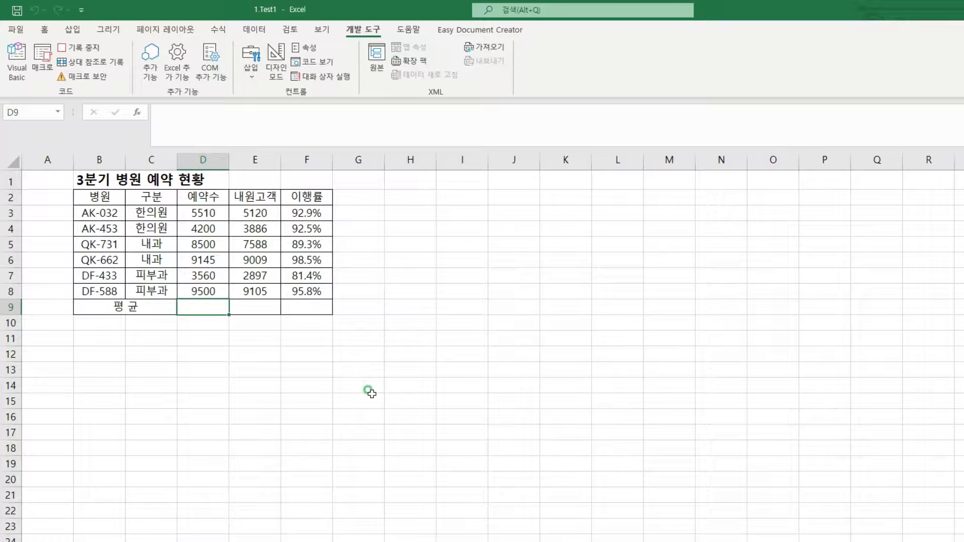
type("=AVERAGE(")
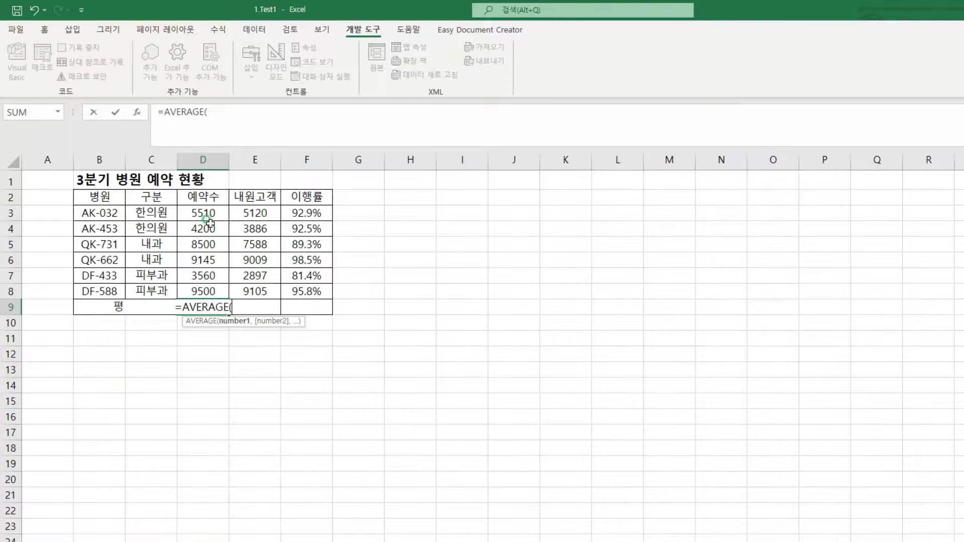
left_click_drag(203, 215, 203, 291)
type(")")
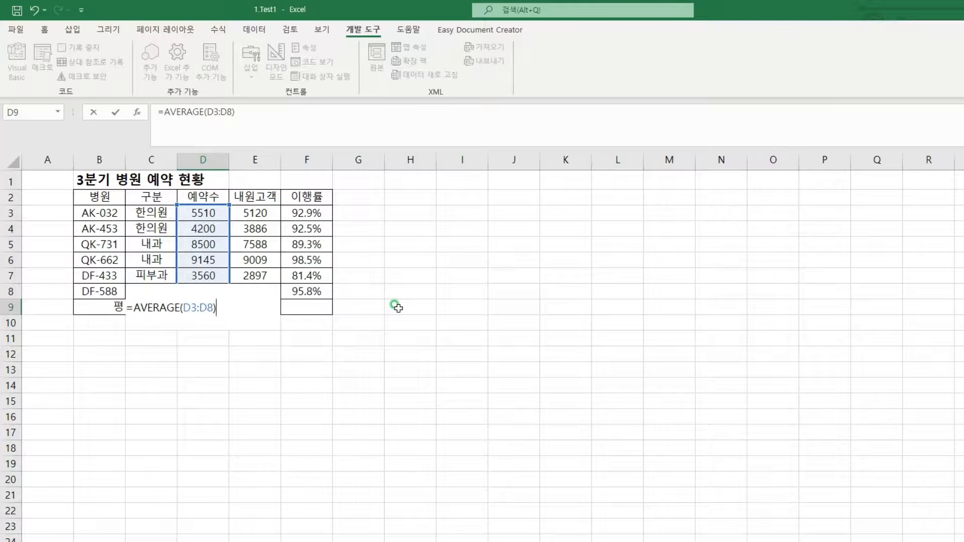
key("Return")
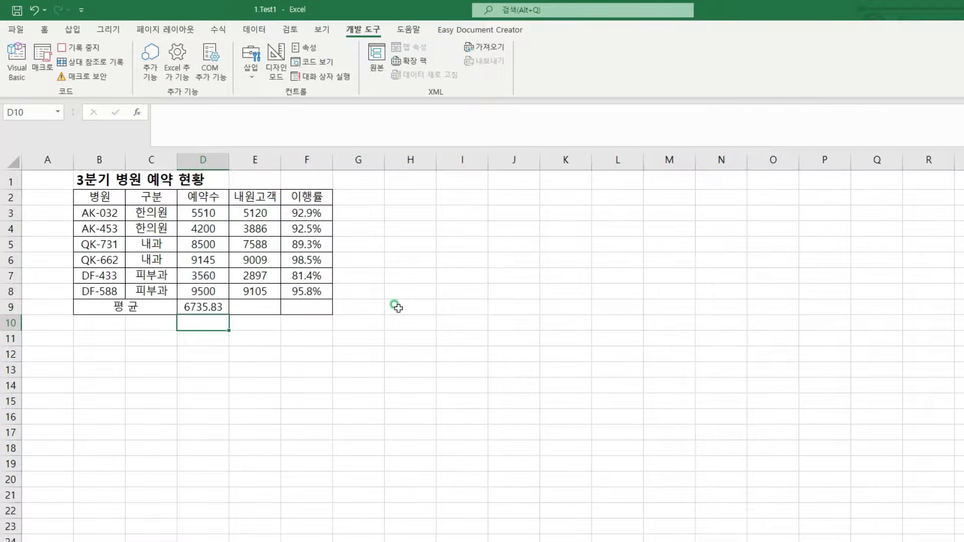
- Fill the AVERAGE formula from D9 across to E9 for the 내원고객 column
left_click(261, 305)
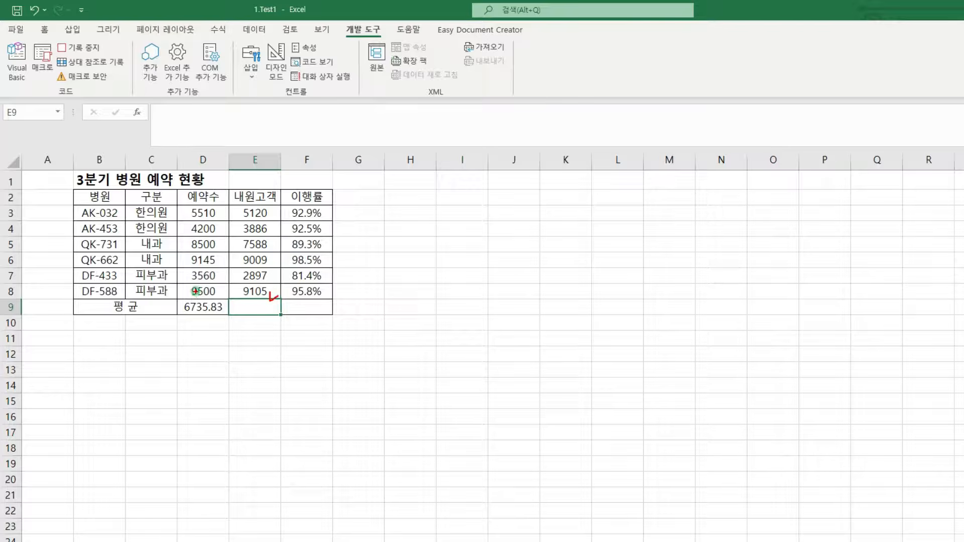
mouse_move(179, 299)
left_mouse_down()
mouse_move(237, 321)
mouse_move(270, 315)
mouse_move(266, 304)
left_mouse_up()
key("Escape")
left_click(214, 304)
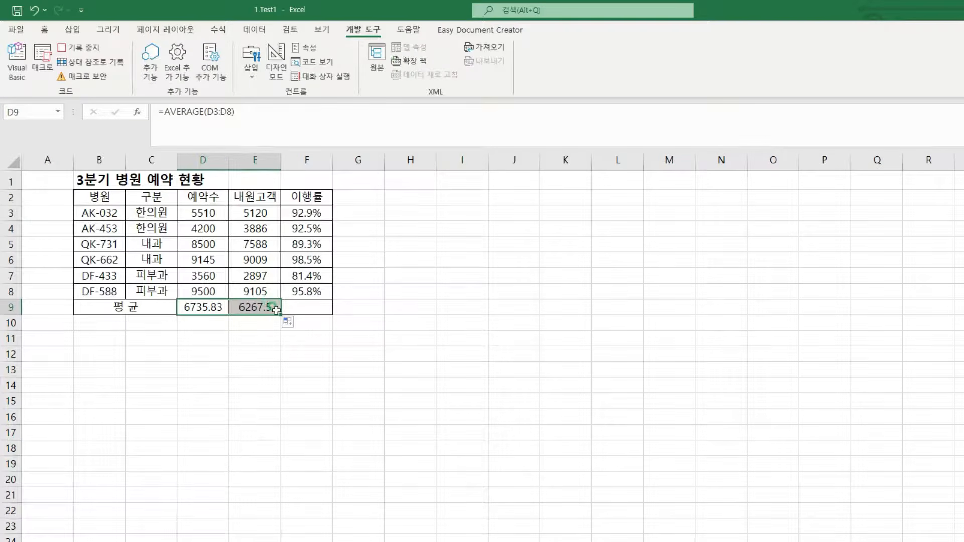
- Check the range averaged by the formula in E9 and stop recording the 평균 macro
left_click(267, 307)
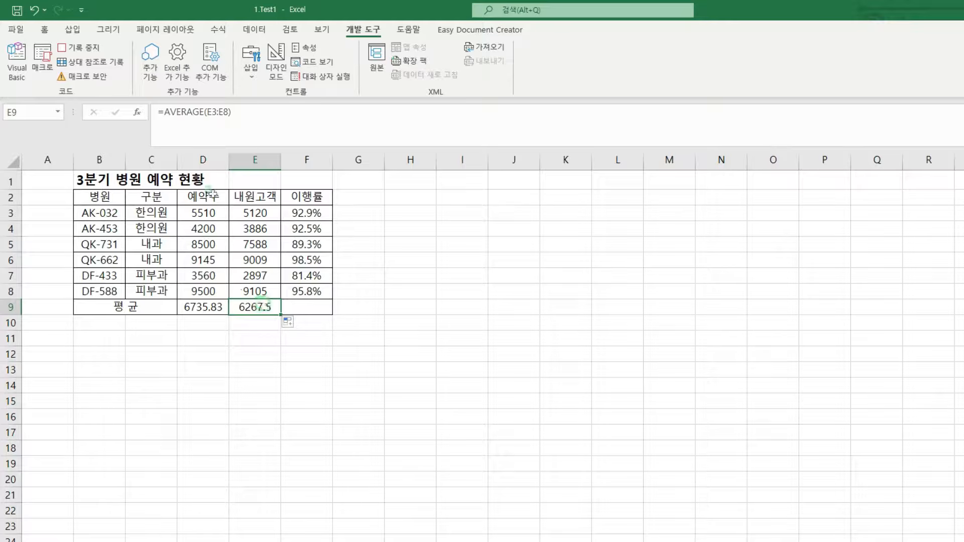
left_click(233, 112)
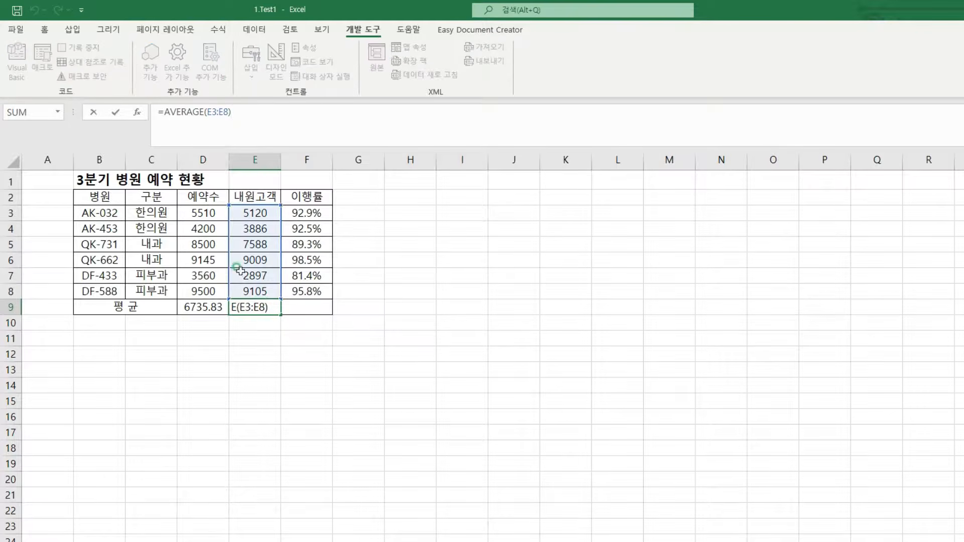
left_click_drag(229, 204, 280, 301)
key("ctrl+Return")
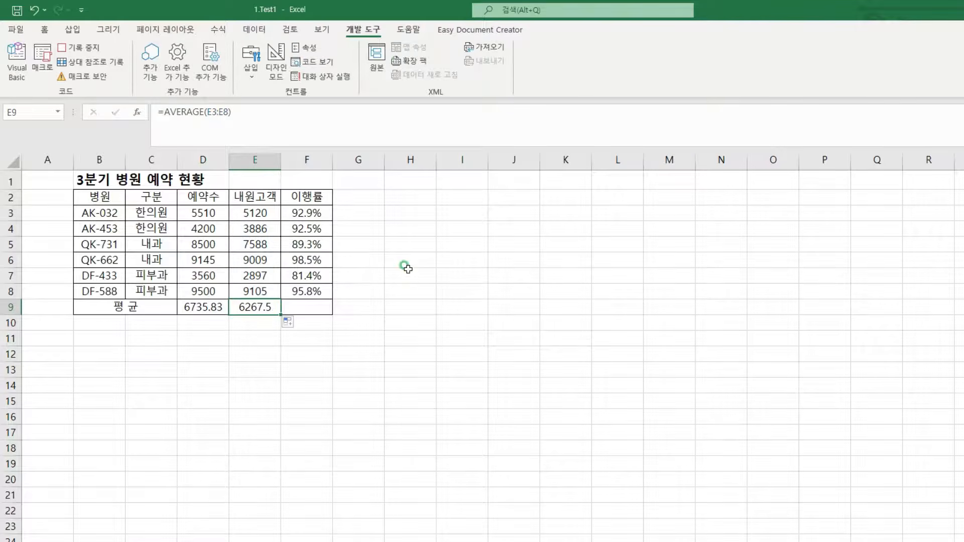
left_click(407, 276)
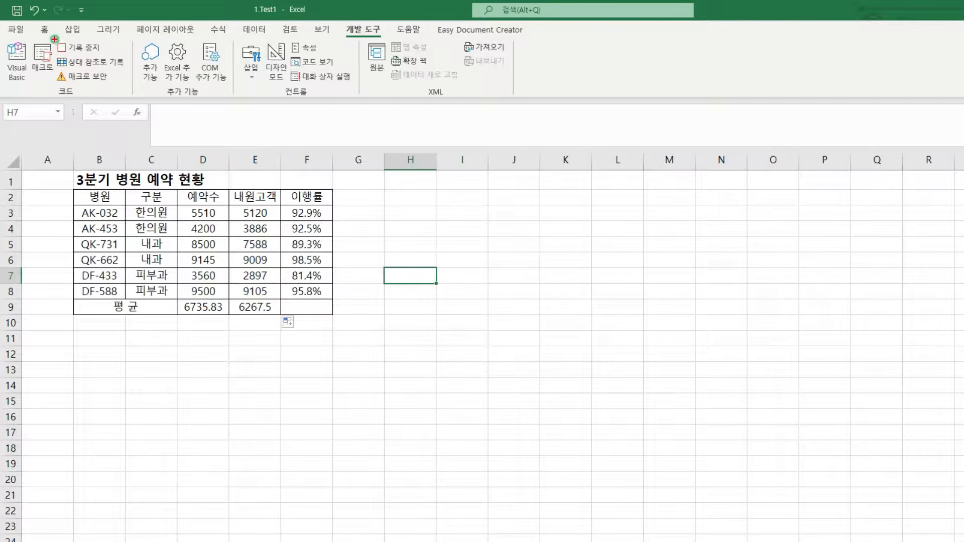
left_click(96, 49)
- Insert a form control button covering cells H2:I3 beside the table
left_click(250, 69)
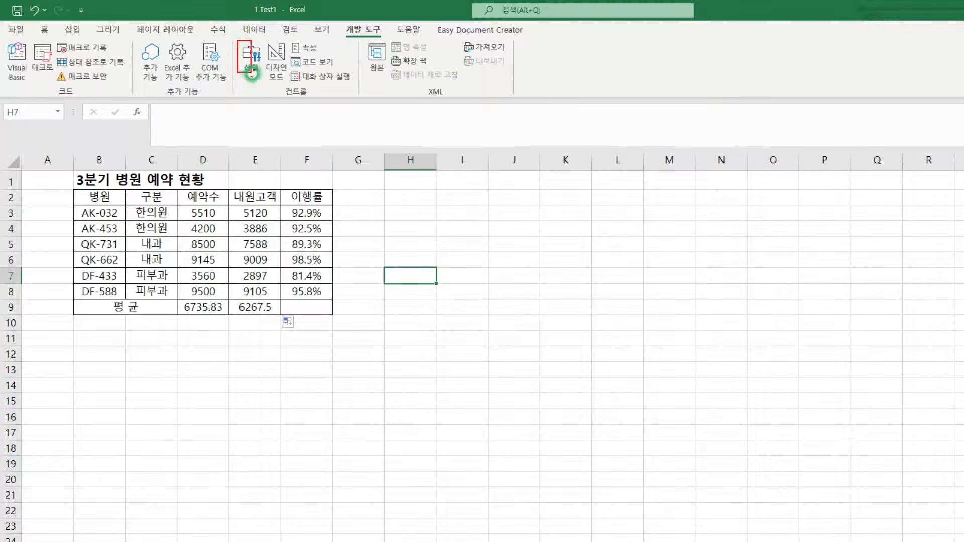
left_click(251, 76)
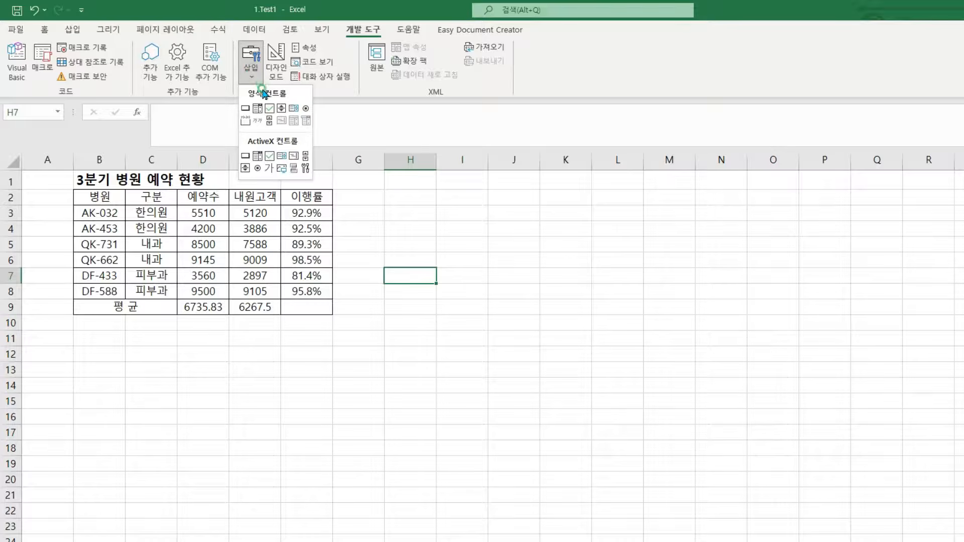
left_click(244, 108)
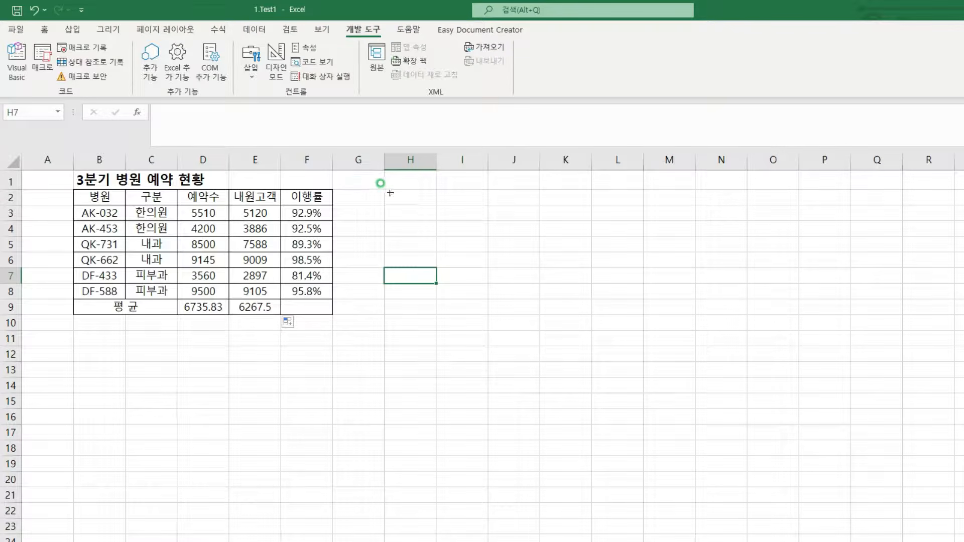
mouse_move(385, 190)
left_mouse_down()
mouse_move(434, 216)
mouse_move(473, 217)
left_mouse_up()
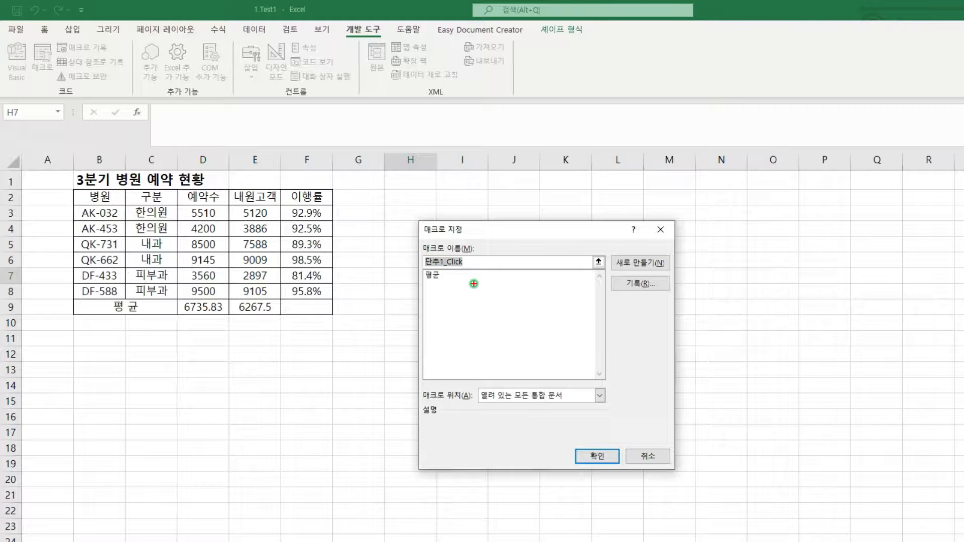
- Assign the 평균 macro to the new button
left_click_drag(421, 218, 469, 244)
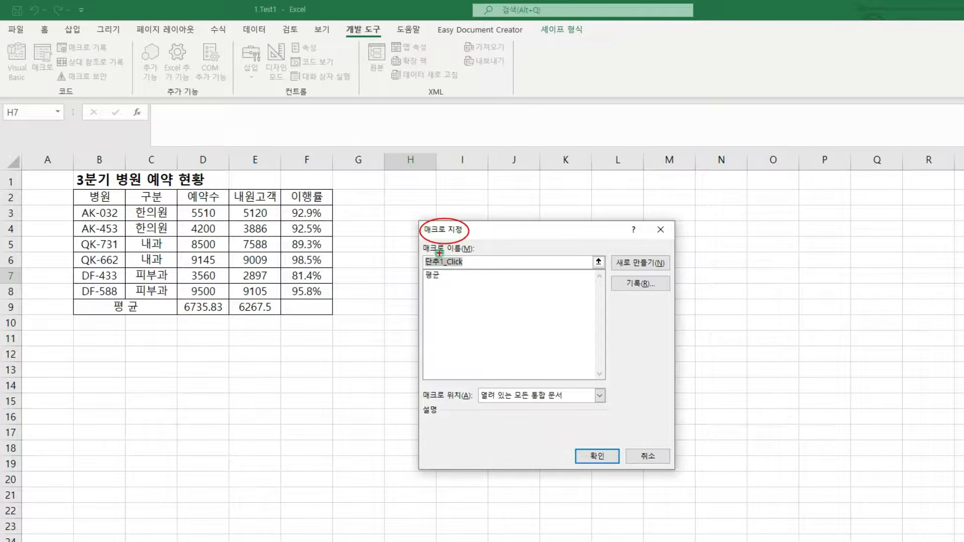
mouse_move(421, 269)
left_mouse_down()
mouse_move(435, 282)
mouse_move(440, 271)
left_mouse_up()
left_click(437, 275)
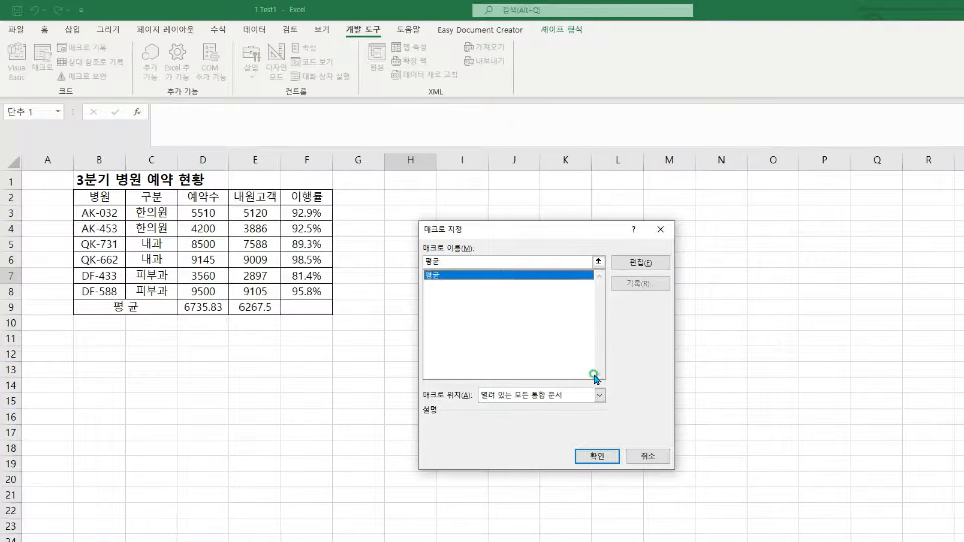
left_click_drag(592, 442, 602, 440)
left_click(598, 453)
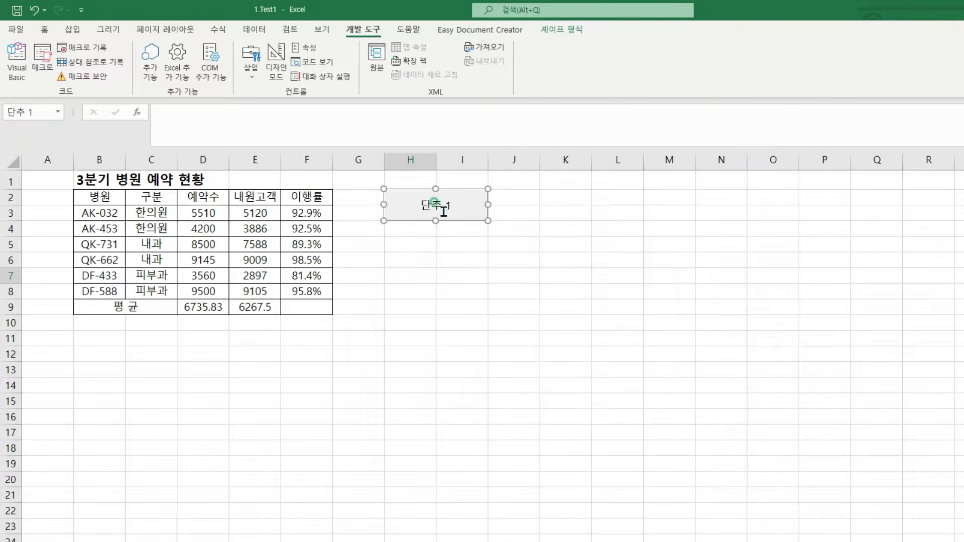
- Replace the default label of the button over H2:I3 with 평균
left_click(425, 207)
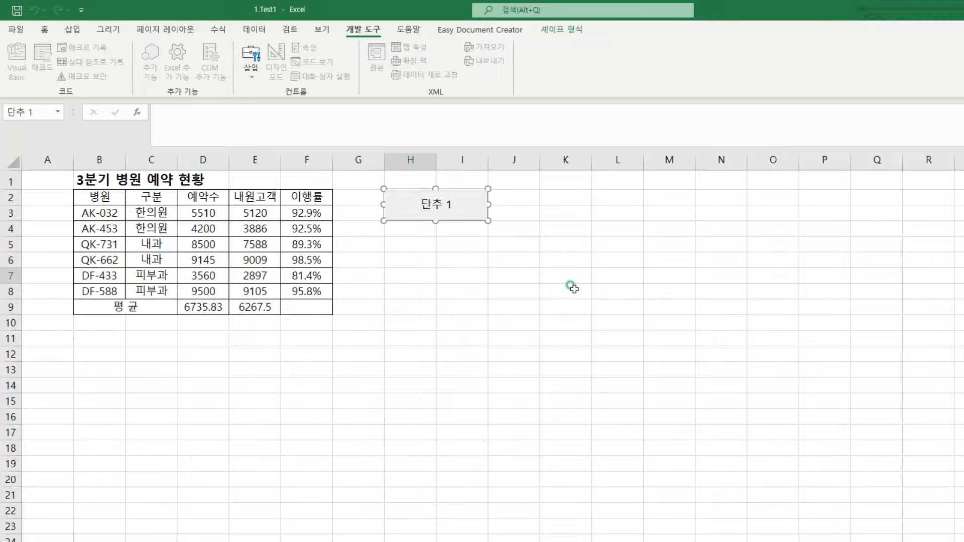
key("Delete")
type("평균")
left_click(554, 285)
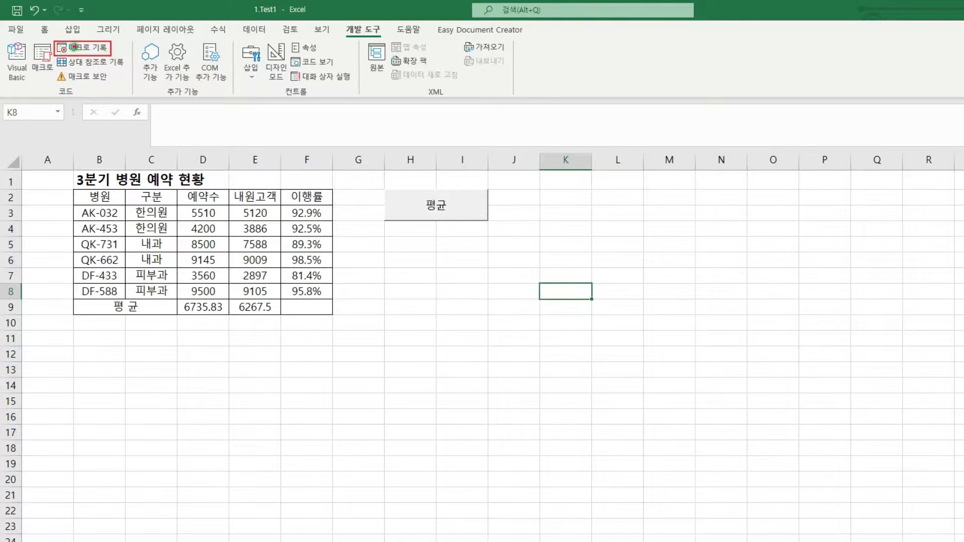
- Start recording a new macro named 서식 in the current workbook
left_click(69, 48)
key("BackSpace")
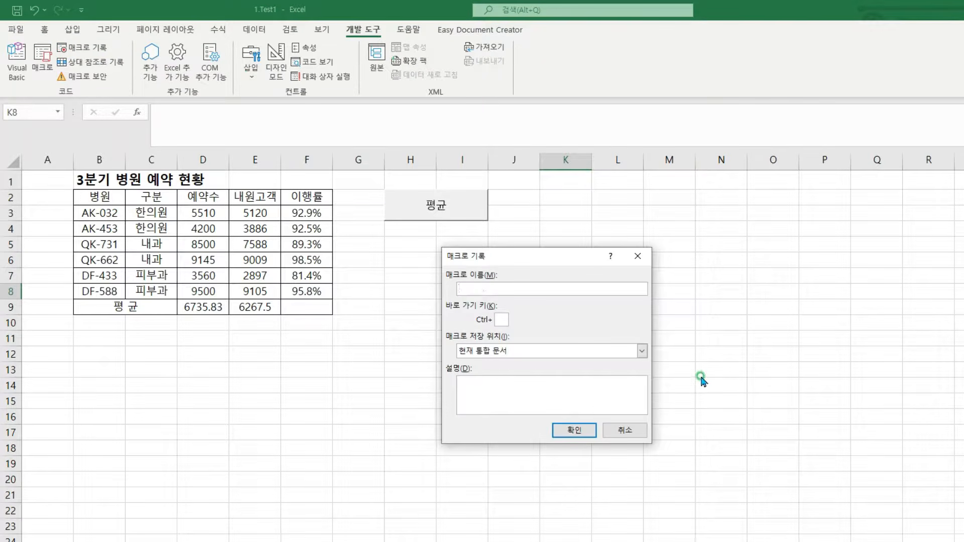
type("서식")
left_click(574, 423)
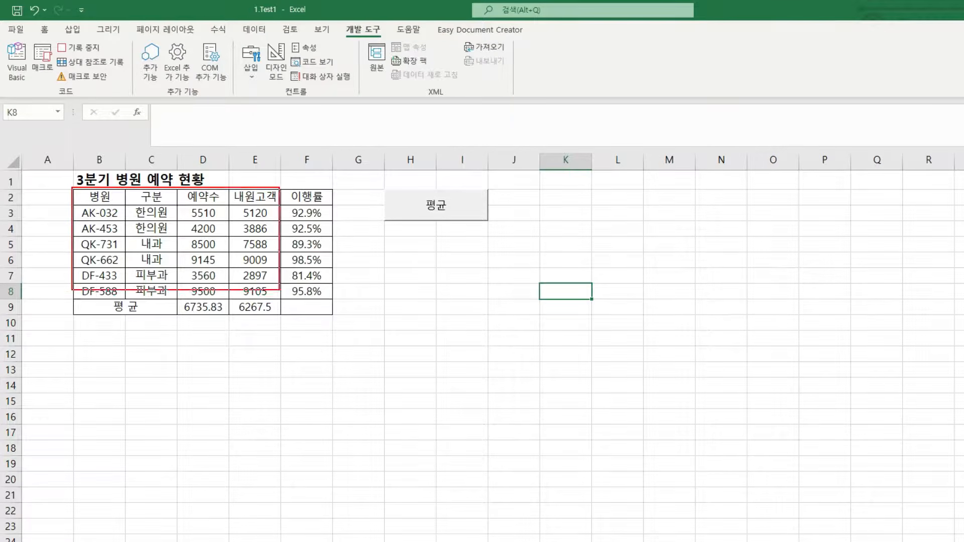
- Apply a thick outside border (굵은 바깥쪽 테두리) to the table range B2:F9
left_click_drag(91, 190, 302, 304)
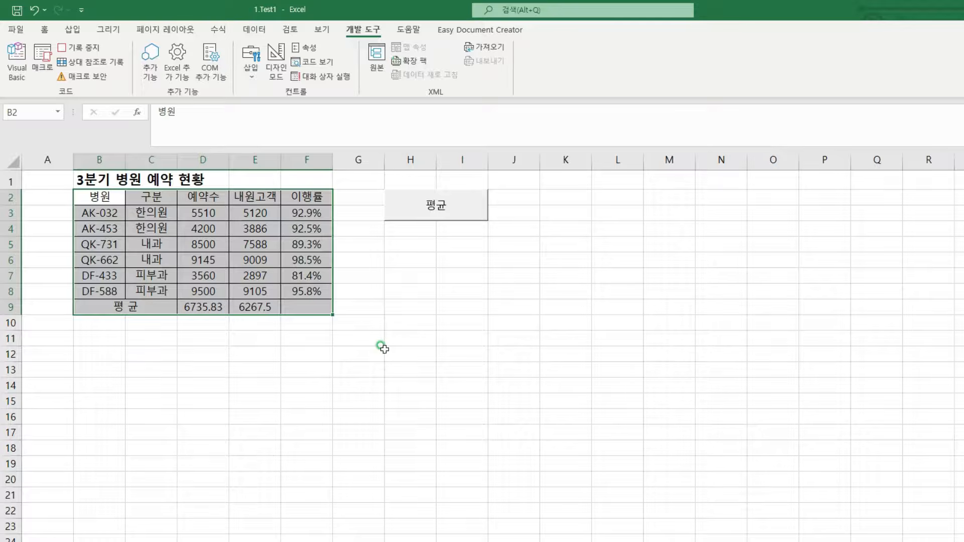
left_click(43, 30)
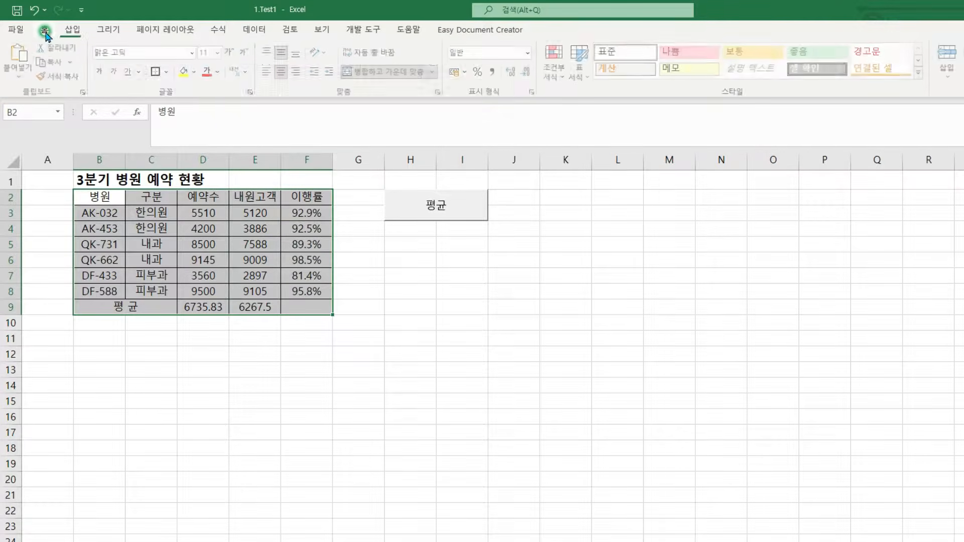
left_click(170, 72)
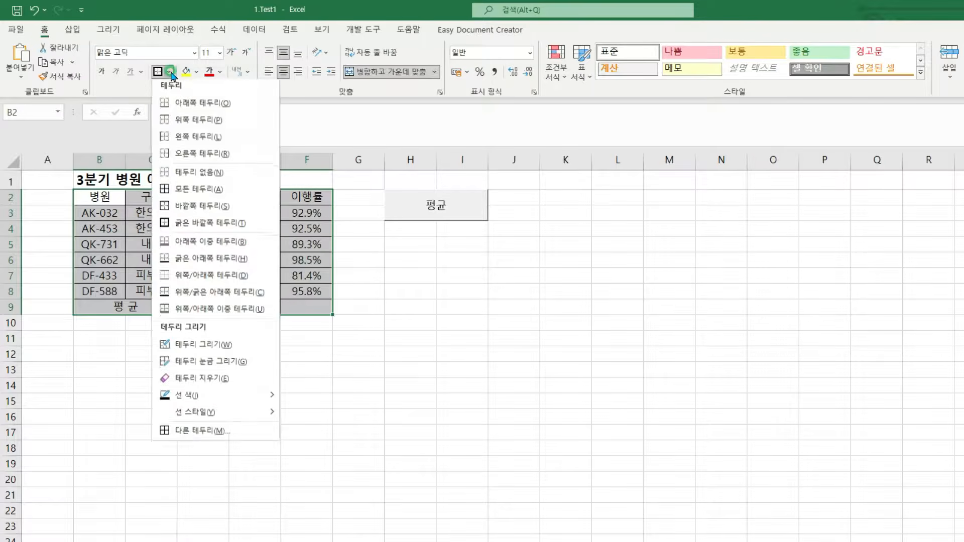
left_click(245, 229)
left_click(461, 275)
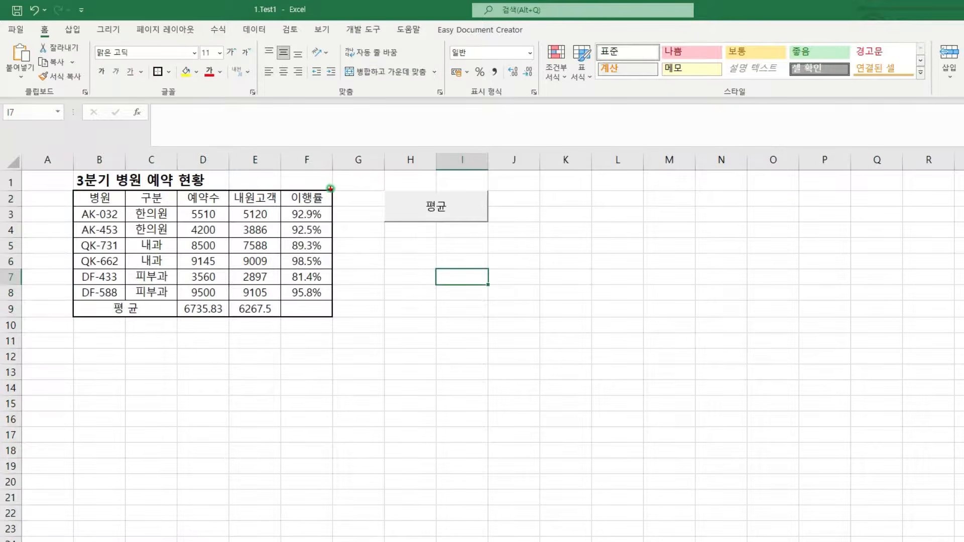
- Fill the header cells B2:F2 with standard yellow and stop recording the 서식 macro
left_click_drag(326, 187, 336, 199)
left_click_drag(75, 191, 330, 208)
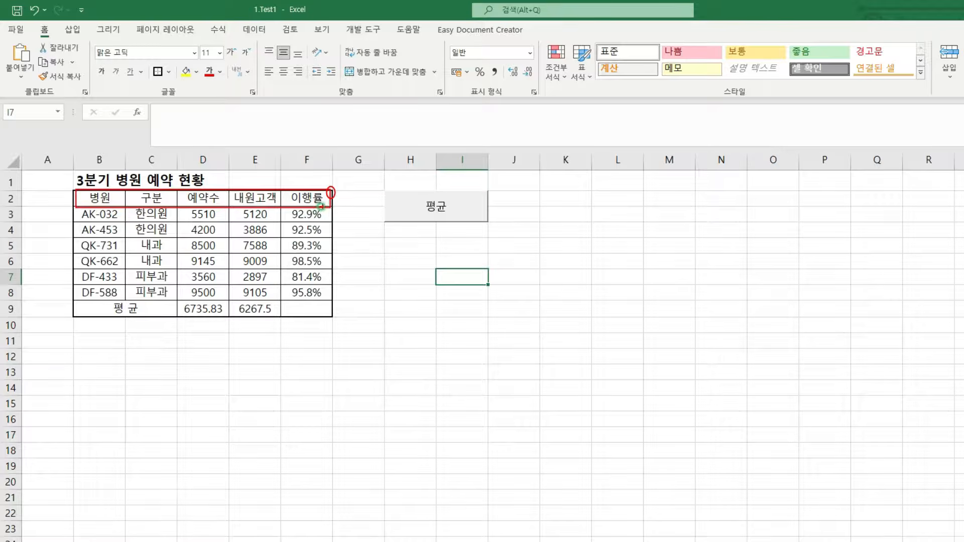
left_click(98, 196)
left_click_drag(287, 203, 300, 200)
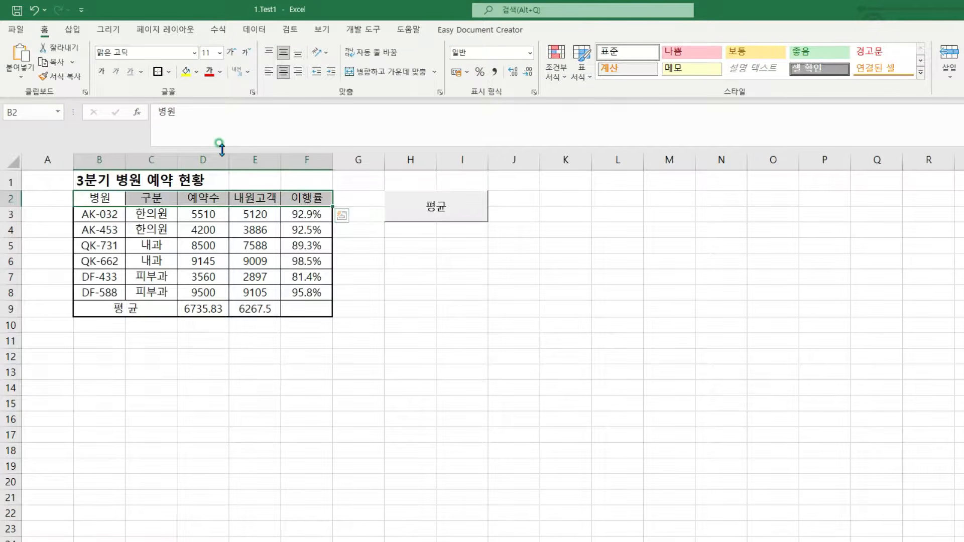
left_click(196, 73)
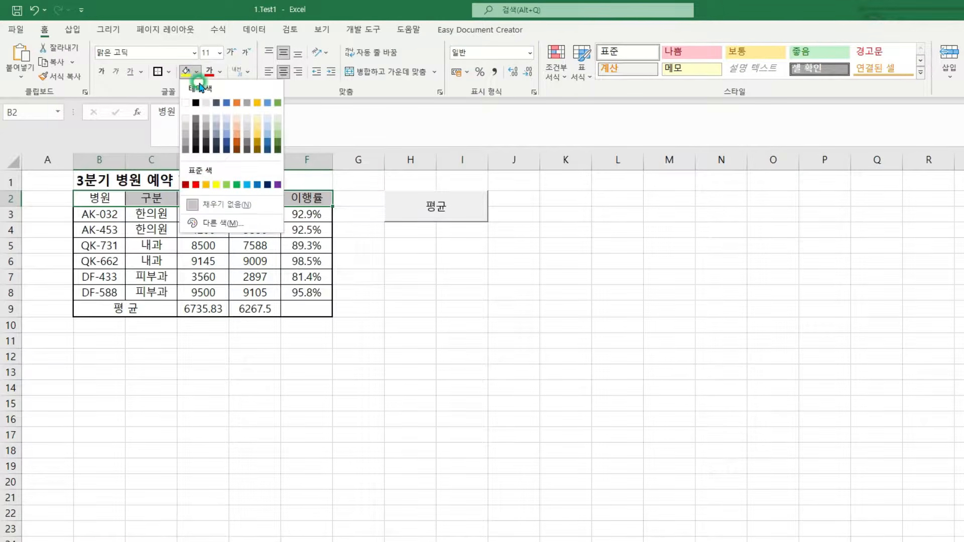
left_click(217, 185)
left_click(394, 303)
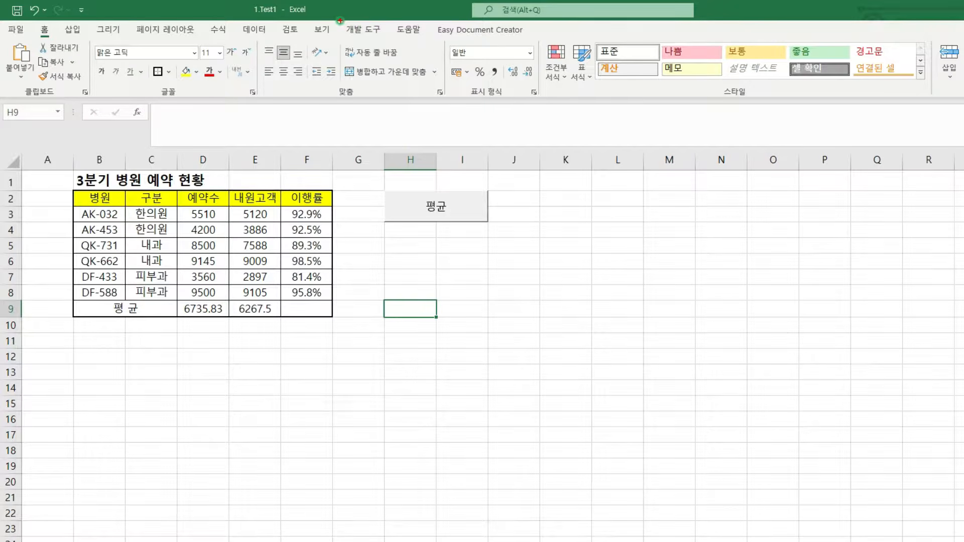
left_click(380, 31)
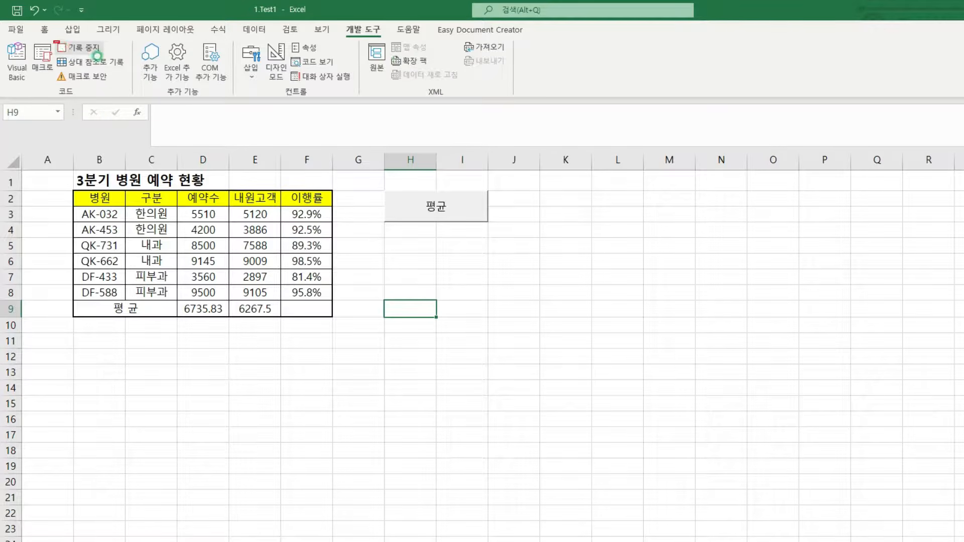
left_click(81, 48)
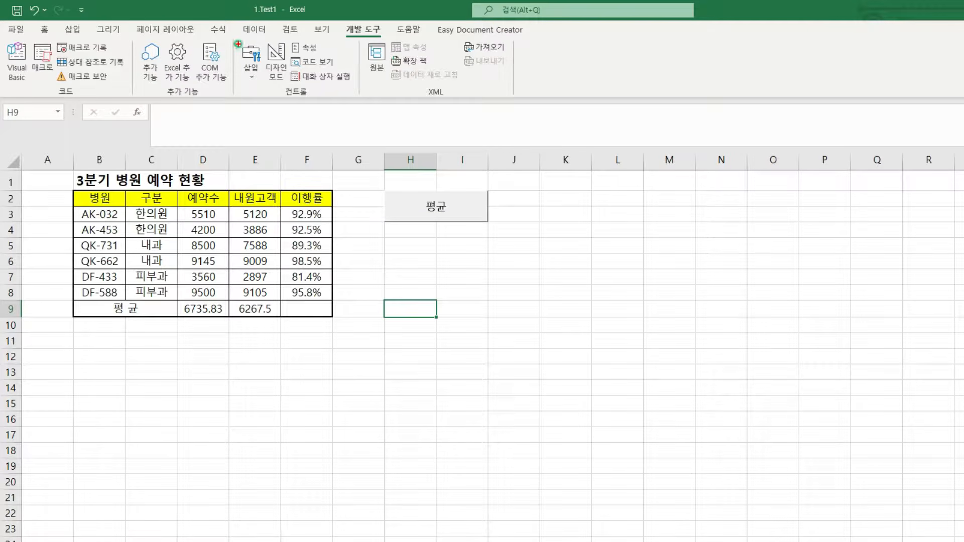
- Insert a second form control button over cells H5:I6 and assign the 서식 macro to it
left_click(252, 71)
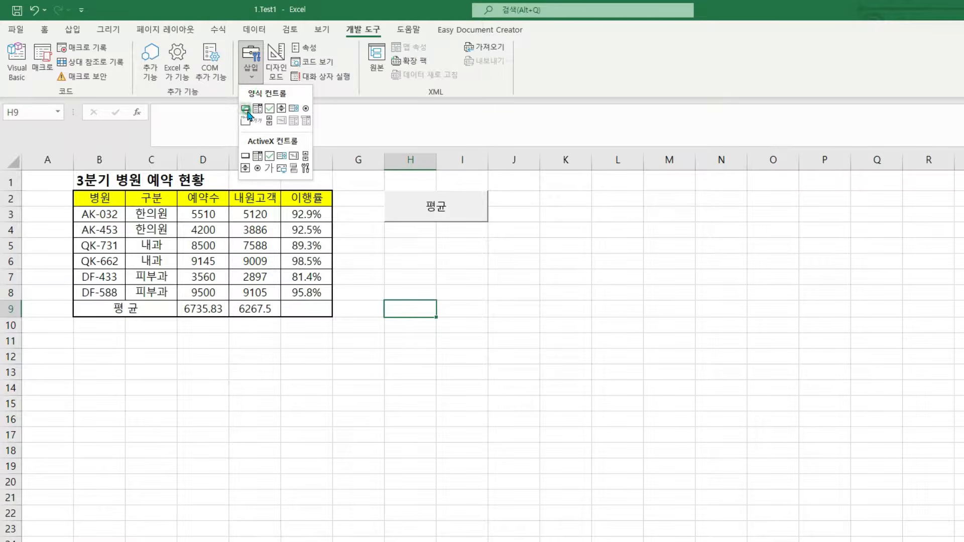
left_click(249, 109)
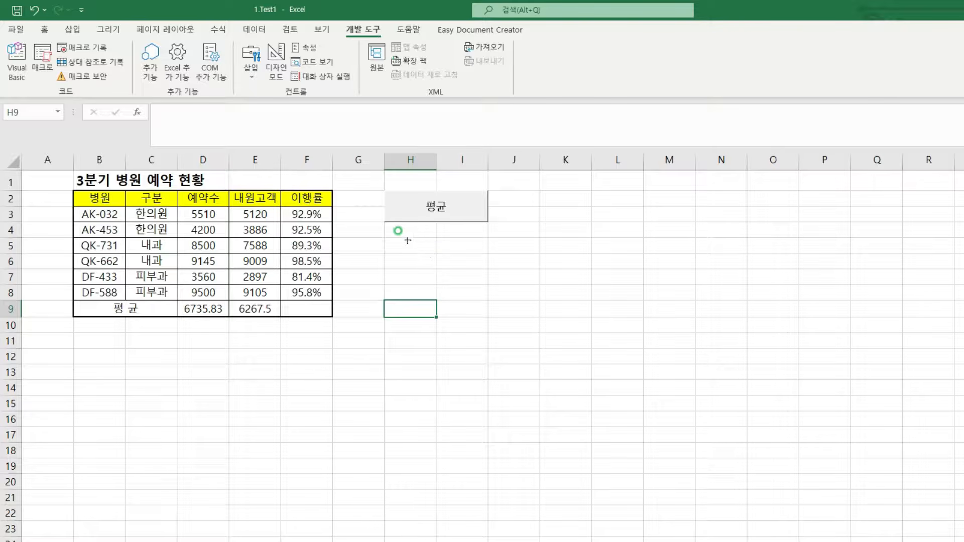
mouse_move(389, 239)
left_mouse_down()
mouse_move(394, 254)
mouse_move(467, 255)
left_mouse_up()
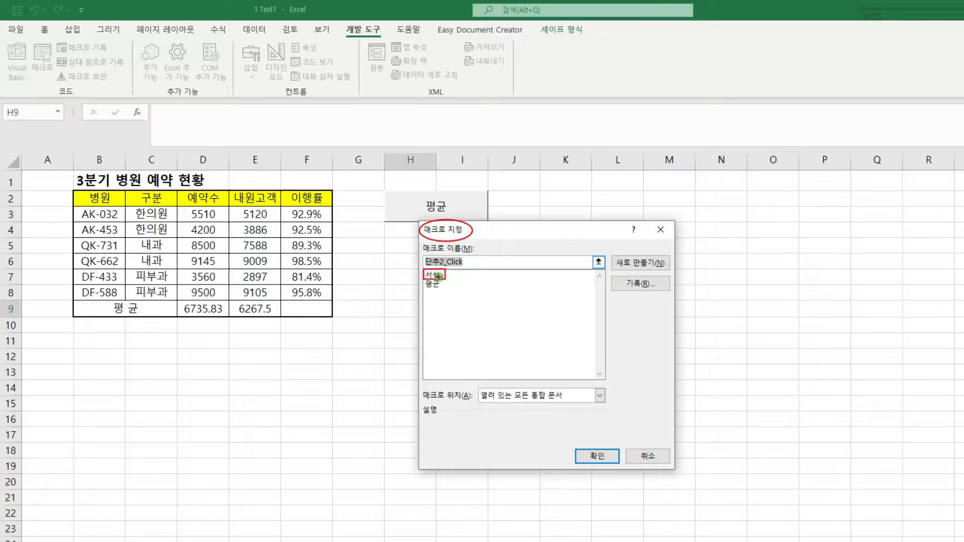
left_click(438, 276)
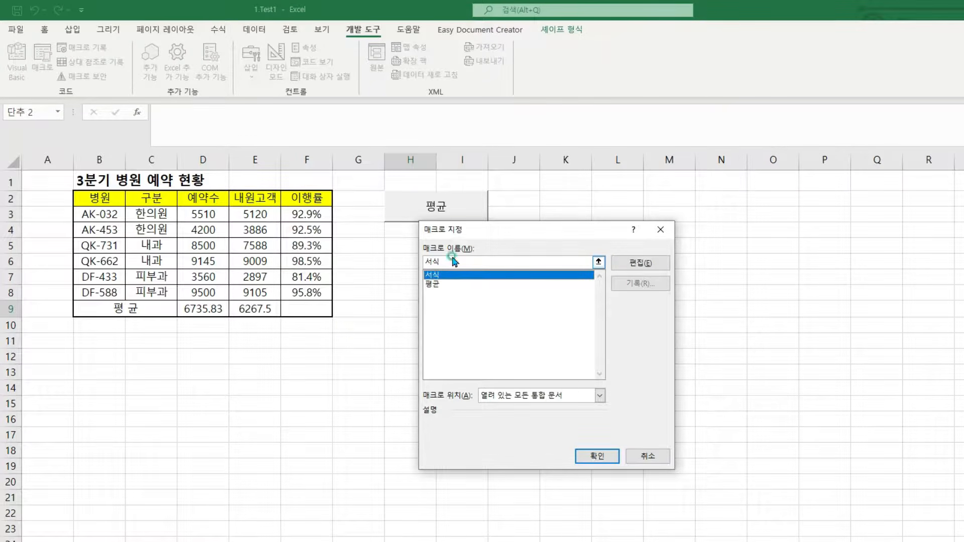
left_click(597, 453)
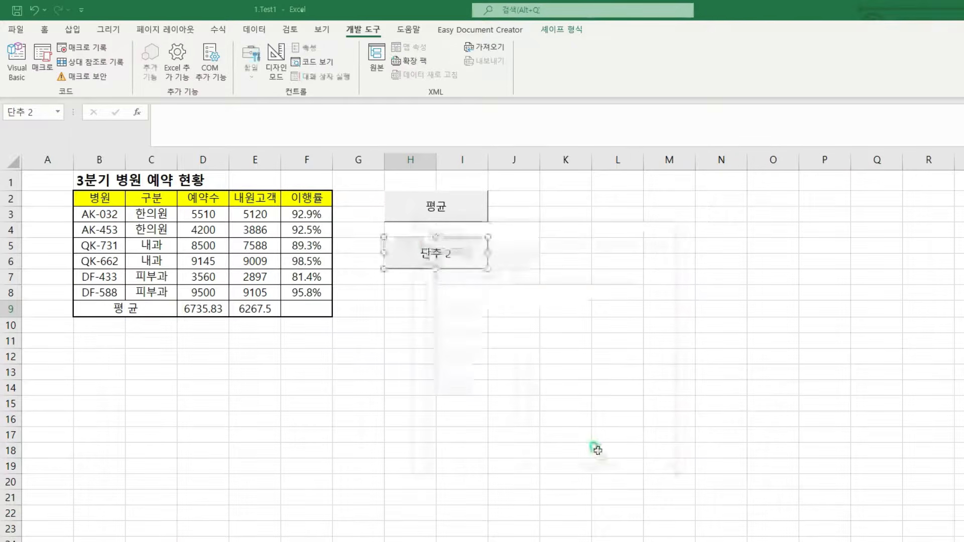
- Replace the default label of the button over H5:I6 with 서식
left_click(424, 257)
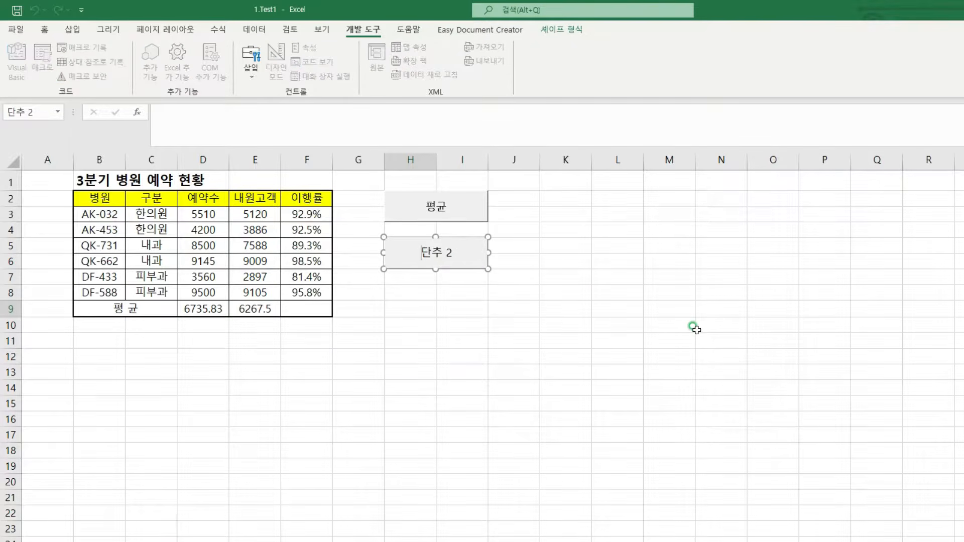
key("Delete")
key("Delete")
key("Delete")
key("Delete")
type("서식")
left_click(573, 312)
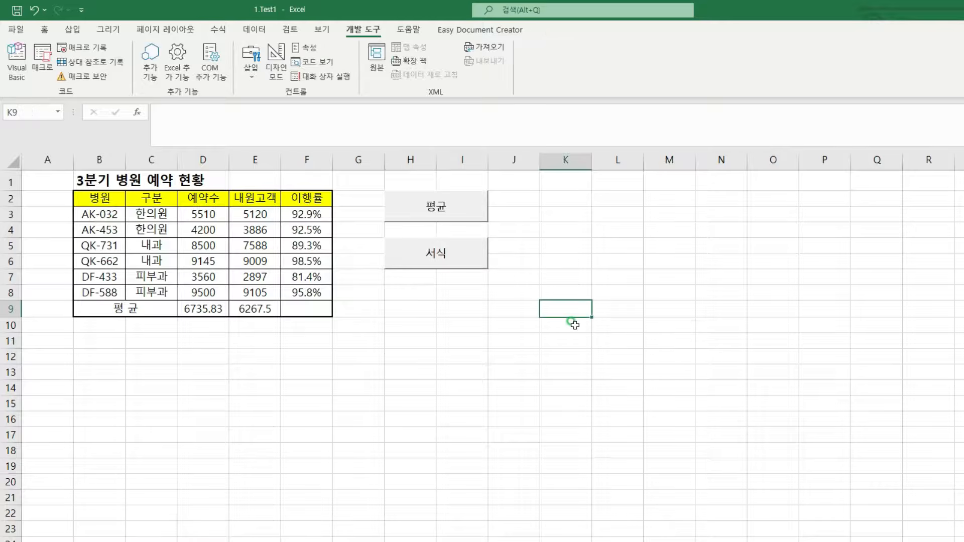
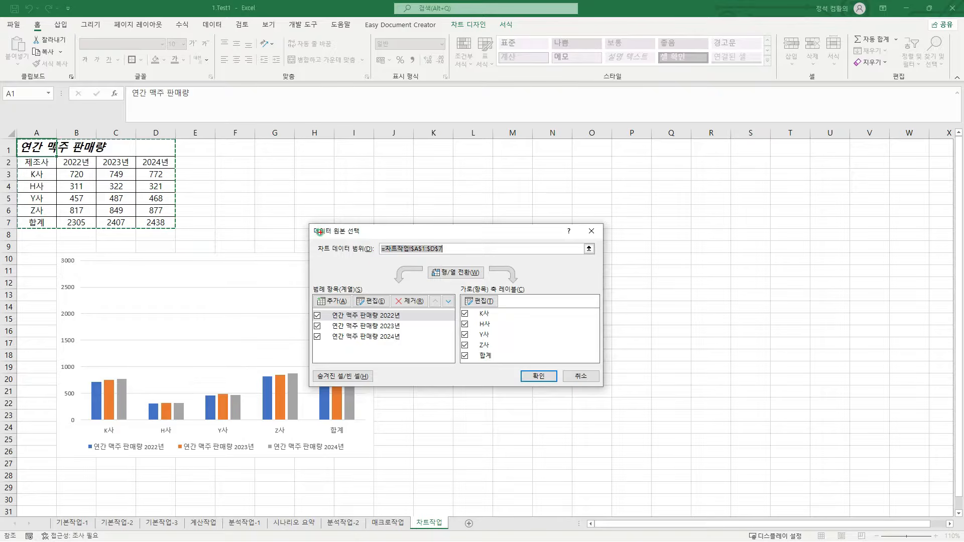
- Switch the rows and columns of the 연간 맥주 판매량 chart's source data so the manufacturers become the series
left_click_drag(308, 223, 365, 242)
mouse_move(426, 263)
left_mouse_down()
mouse_move(484, 284)
mouse_move(482, 250)
left_mouse_up()
key("Escape")
left_click(471, 273)
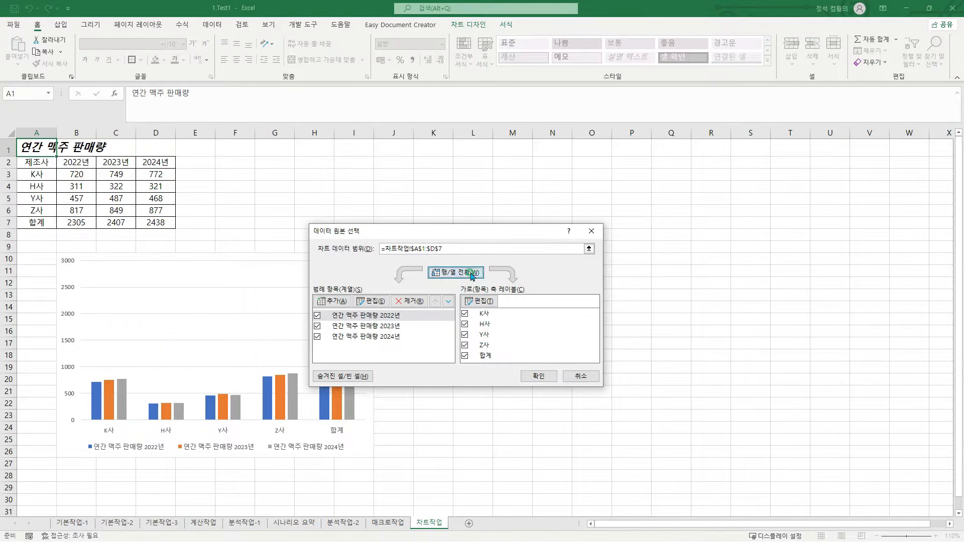
left_click(537, 376)
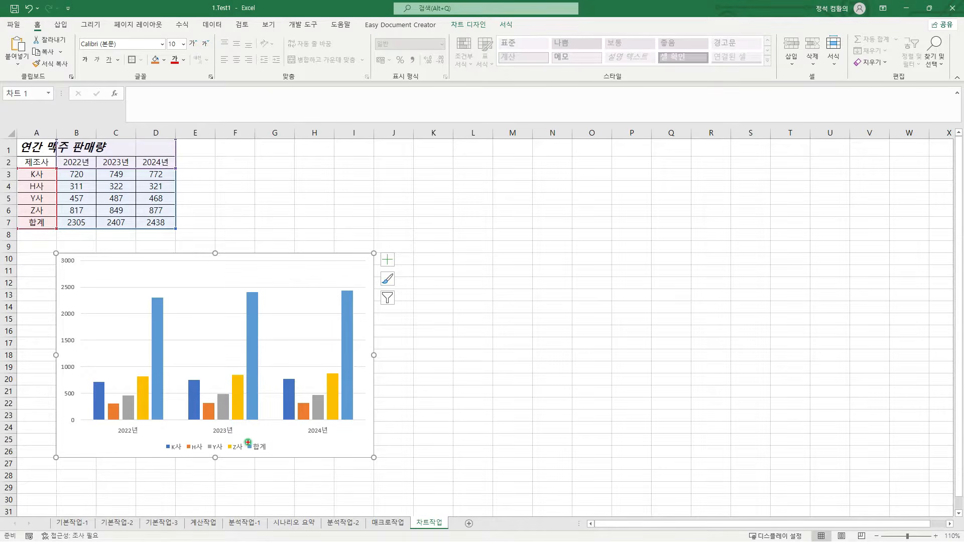
- Change the 합계 series to a line with markers (표식이 있는 꺾은선형) plotted on the secondary axis
left_click(252, 368)
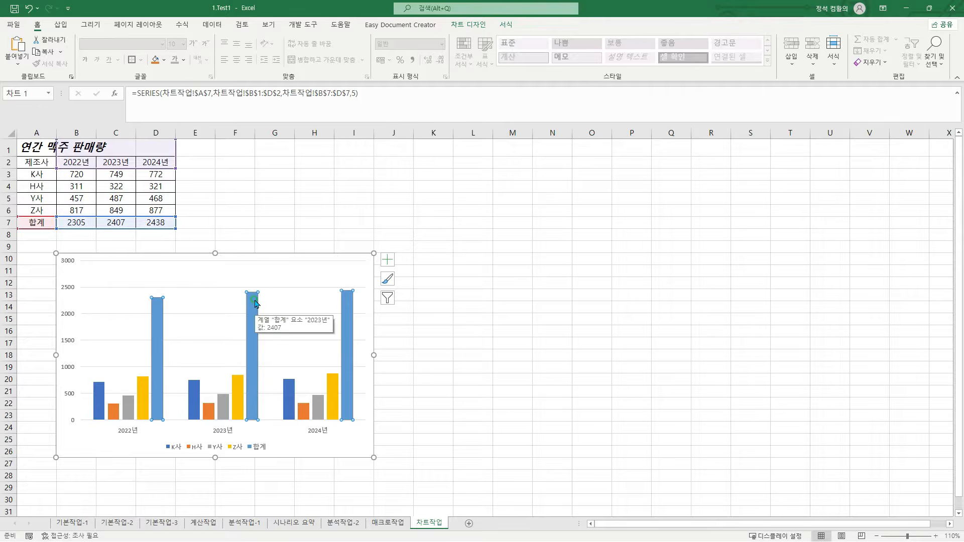
right_click(256, 303)
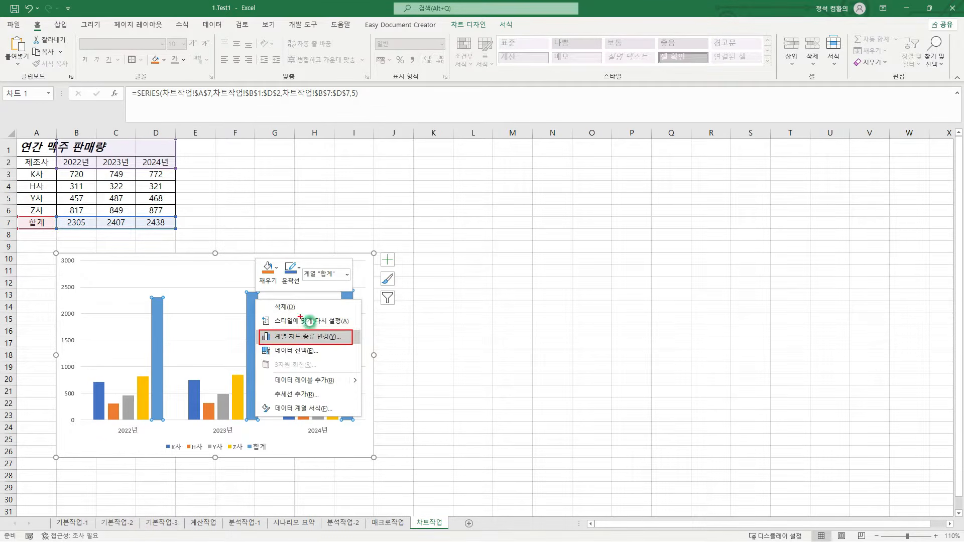
left_click(252, 314)
right_click(253, 313)
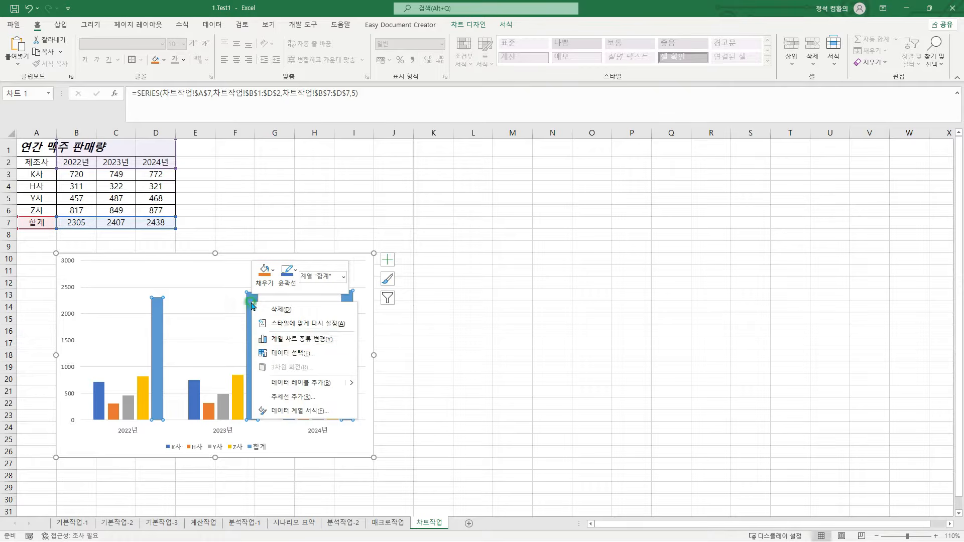
left_click(283, 340)
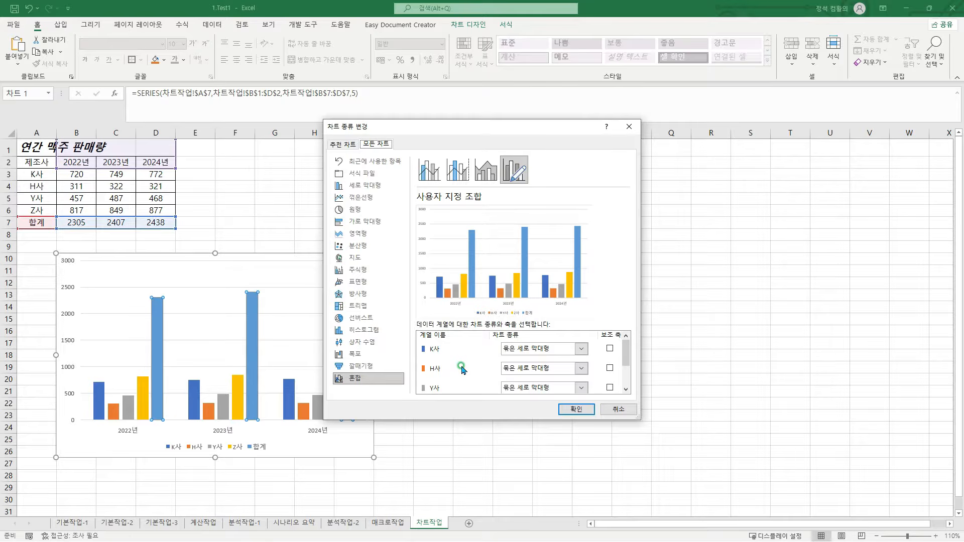
scroll(481, 370, "down", 1)
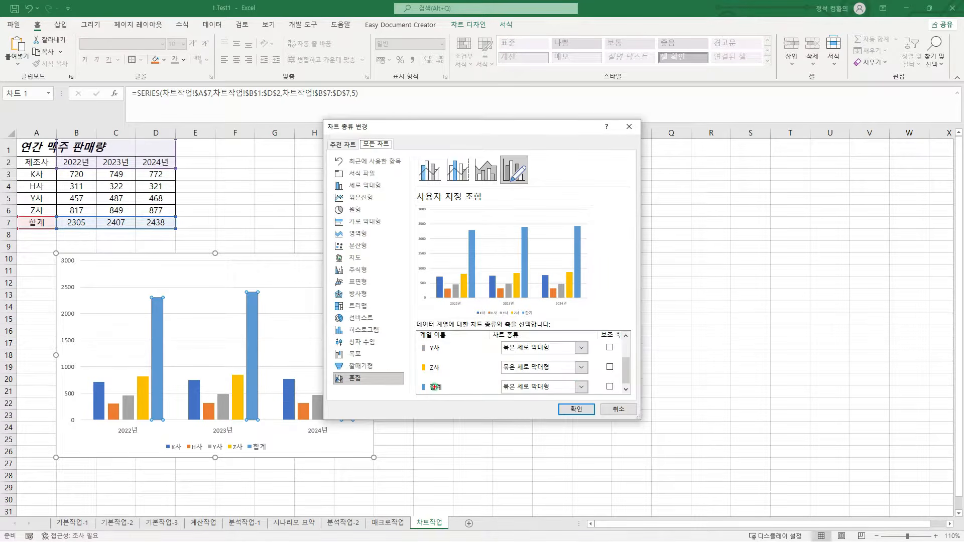
left_click(581, 388)
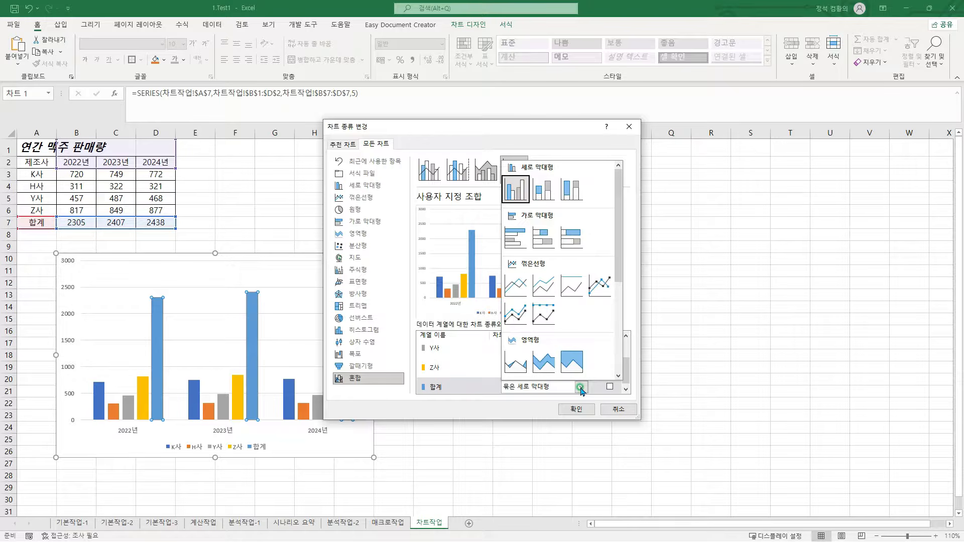
left_click(599, 288)
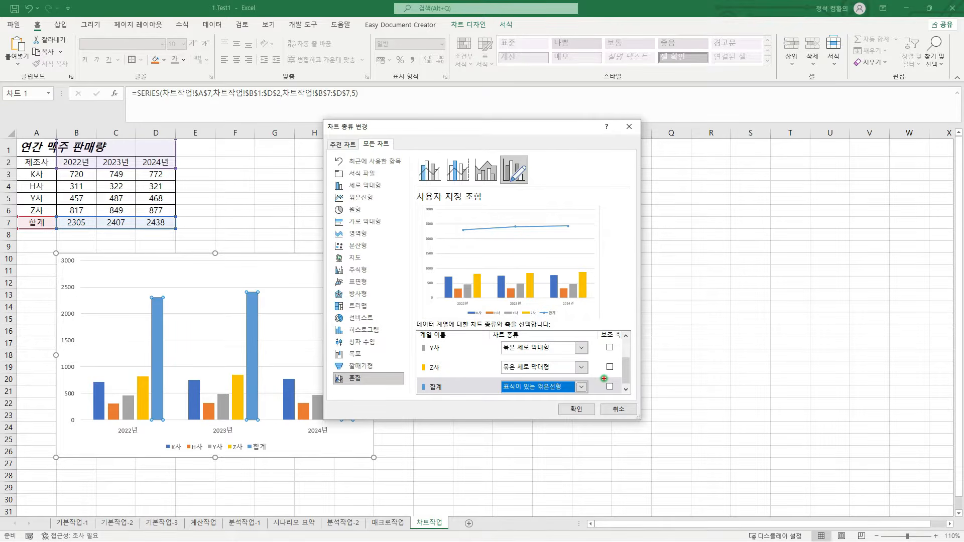
mouse_move(603, 379)
left_mouse_down()
mouse_move(616, 395)
mouse_move(618, 381)
left_mouse_up()
left_click(610, 386)
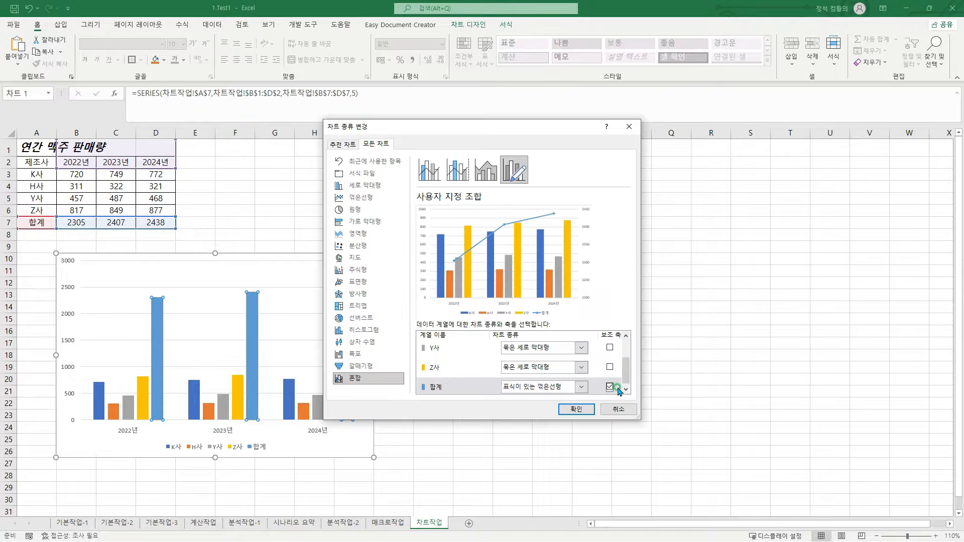
left_click(576, 408)
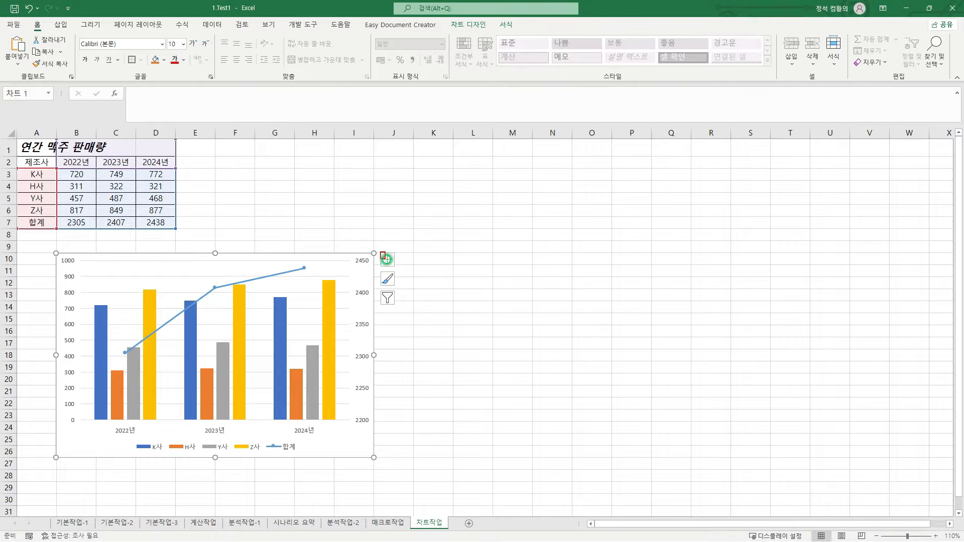
- Add a chart title above the chart reading 연간 맥주 판매량
left_click(388, 259)
left_click(475, 293)
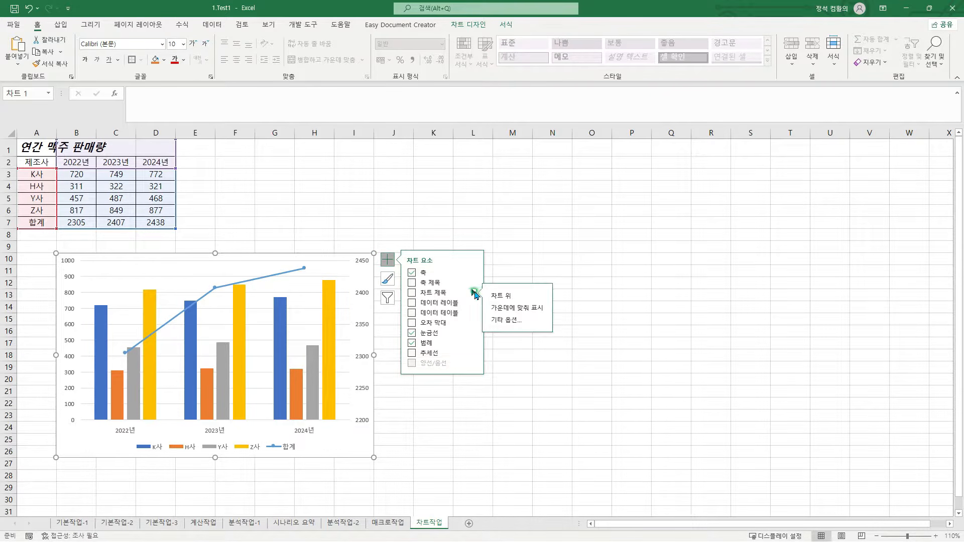
left_click(528, 296)
left_click(223, 265)
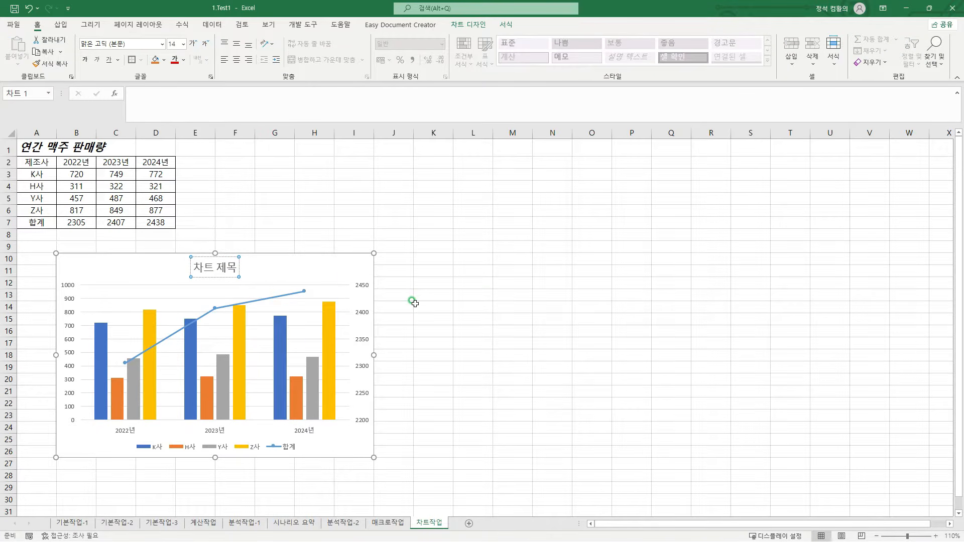
key("BackSpace")
key("BackSpace")
key("BackSpace")
key("BackSpace")
key("BackSpace")
type("ㅇ")
type("연간 맥주 판매랴")
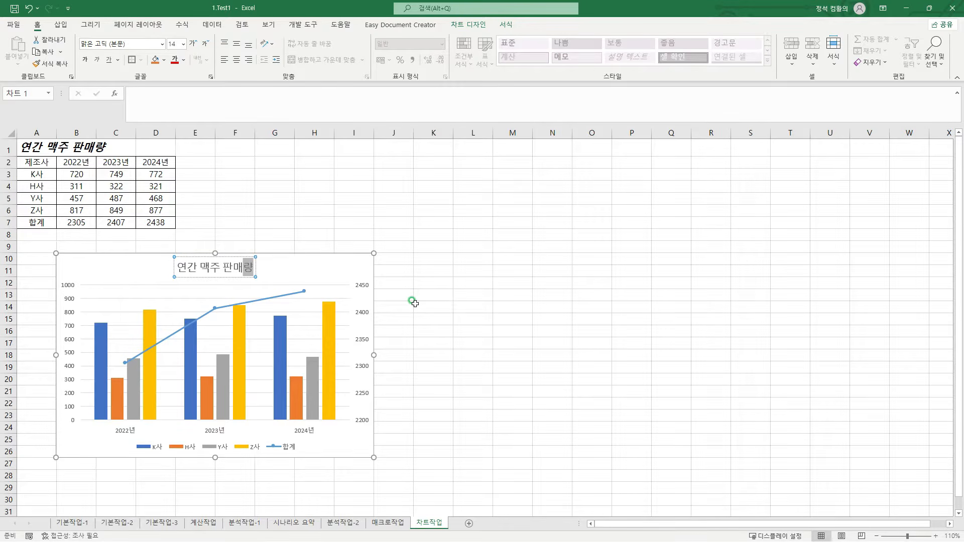
- Format the chart title as bold and underlined with a font size of 15
left_click(204, 256)
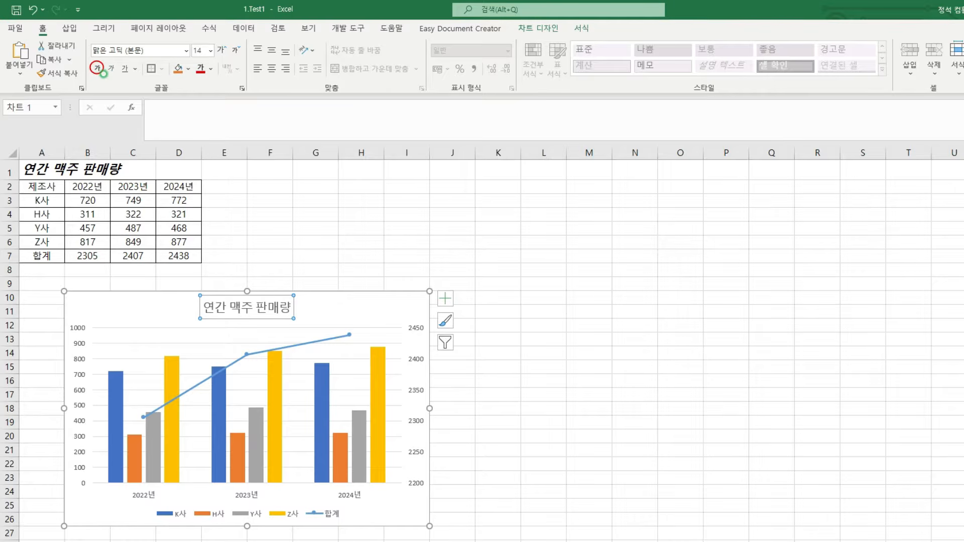
left_click(99, 70)
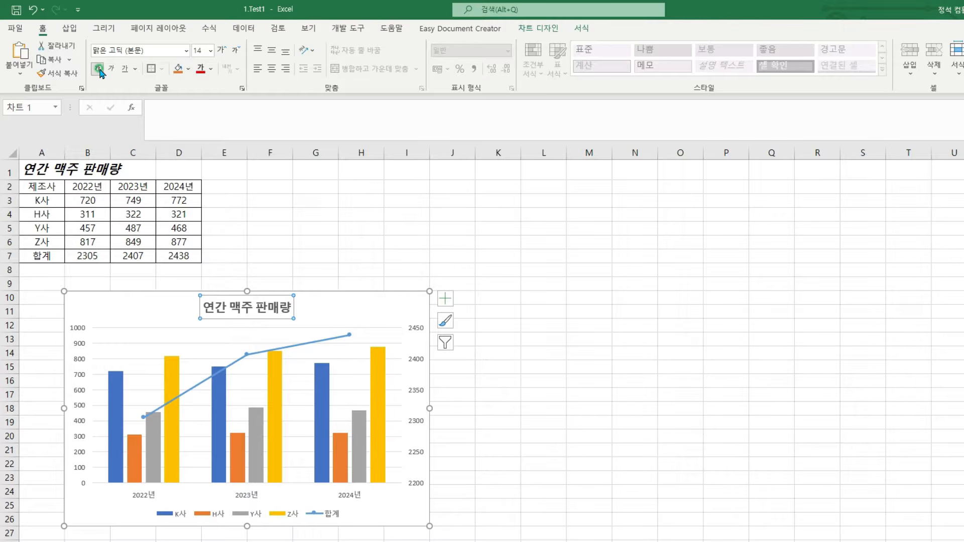
left_click(126, 69)
left_click(126, 69)
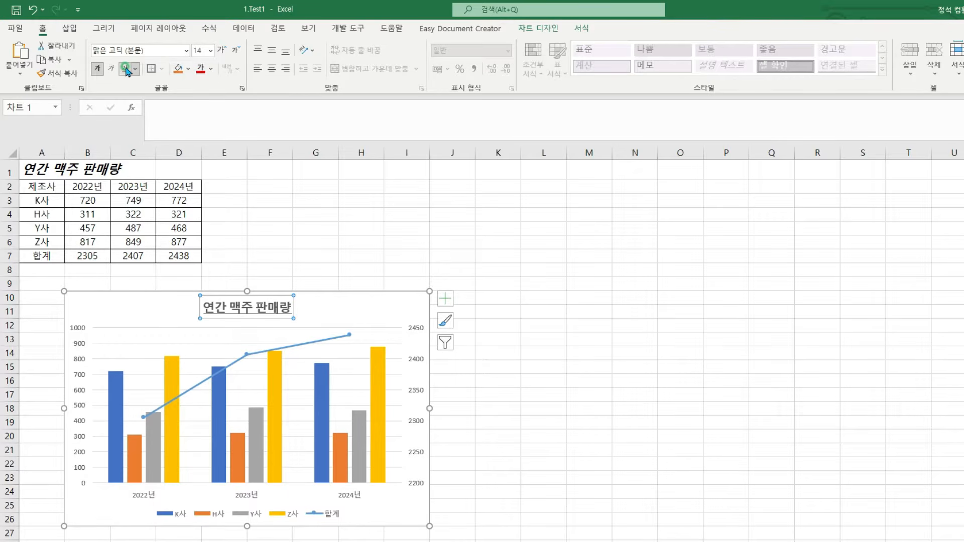
left_click(199, 50)
type("1")
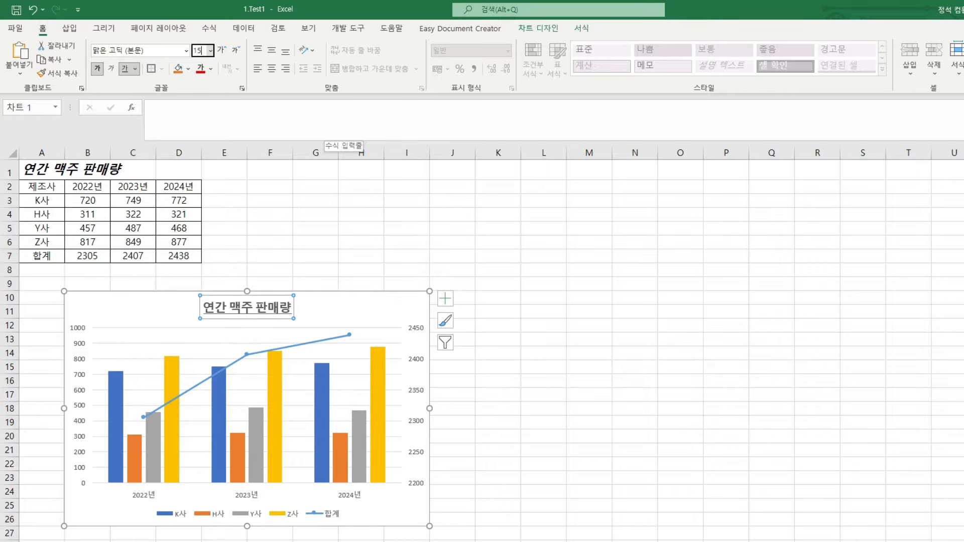
key("Return")
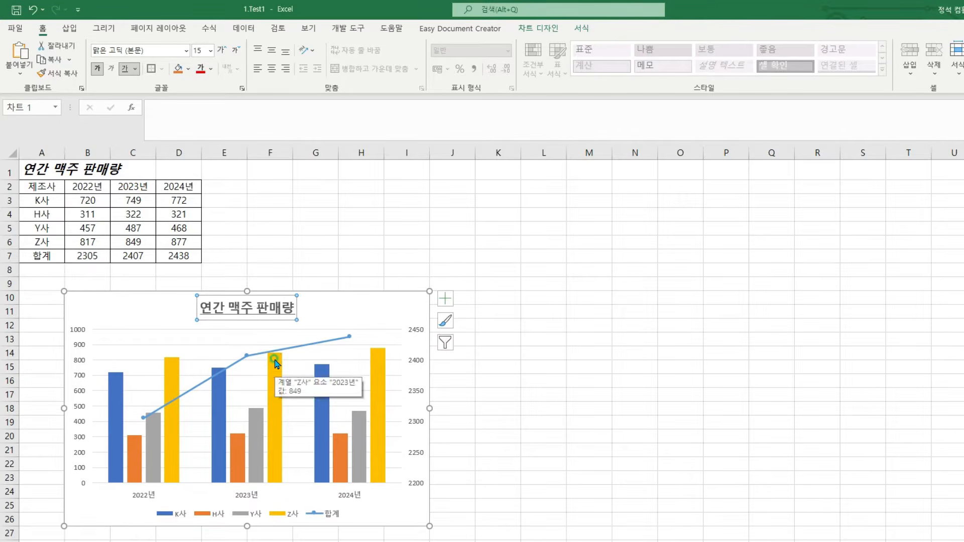
- Add a linear trendline to the Z사 series and set its forward forecast to 1 period
left_click(276, 361)
right_click(276, 362)
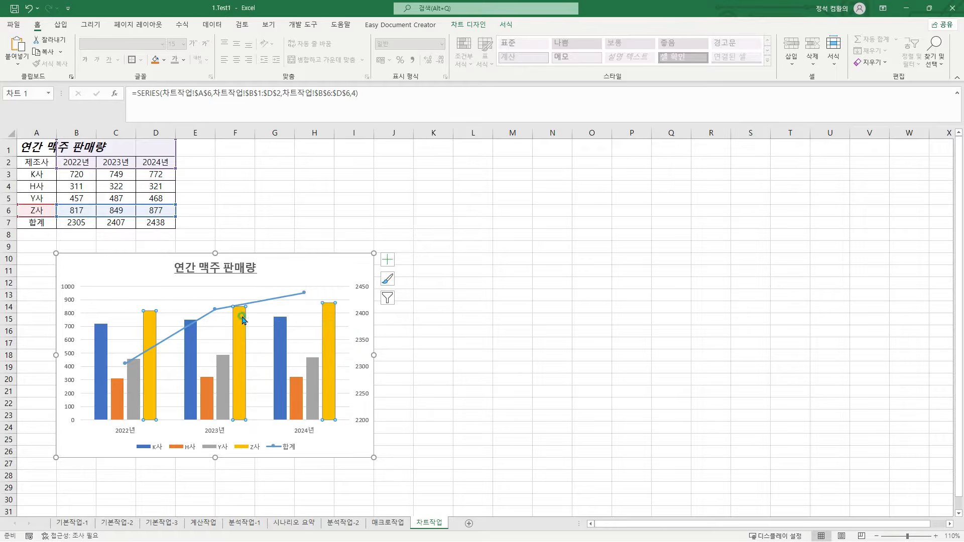
right_click(248, 312)
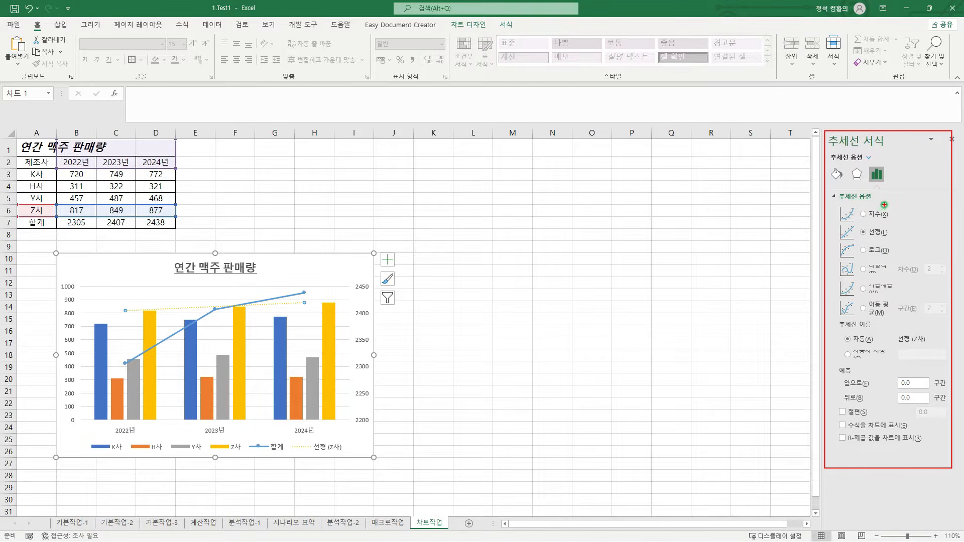
left_click_drag(886, 222, 893, 240)
left_click_drag(857, 224, 899, 242)
mouse_move(836, 364)
left_mouse_down()
mouse_move(915, 387)
mouse_move(911, 373)
mouse_move(876, 383)
left_mouse_up()
key("Escape")
type("1")
key("Return")
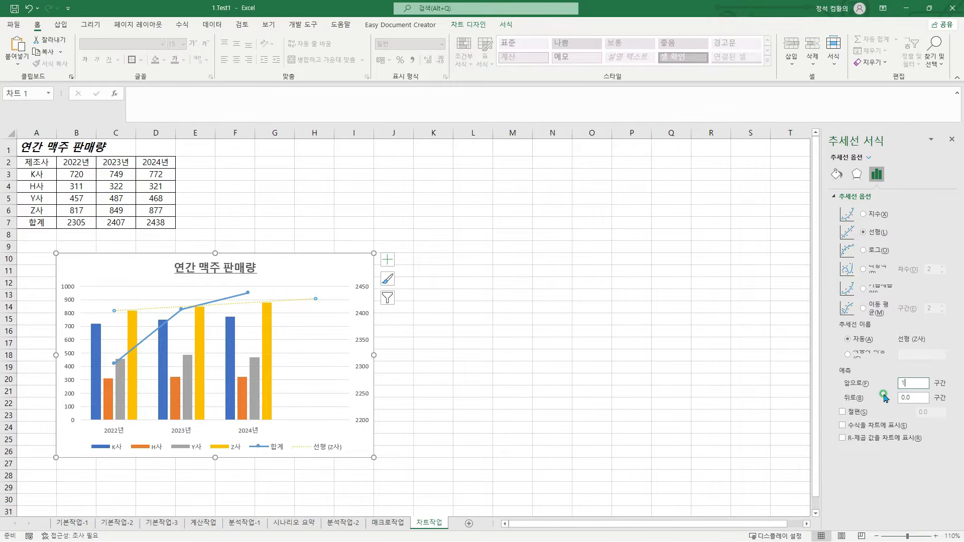
left_click(273, 258)
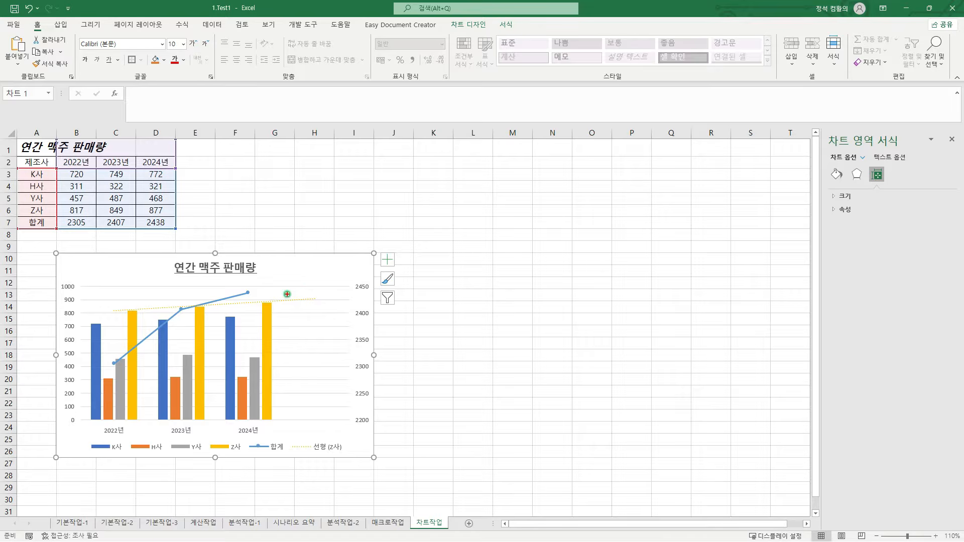
left_click_drag(287, 294, 297, 305)
left_click_drag(290, 440, 354, 456)
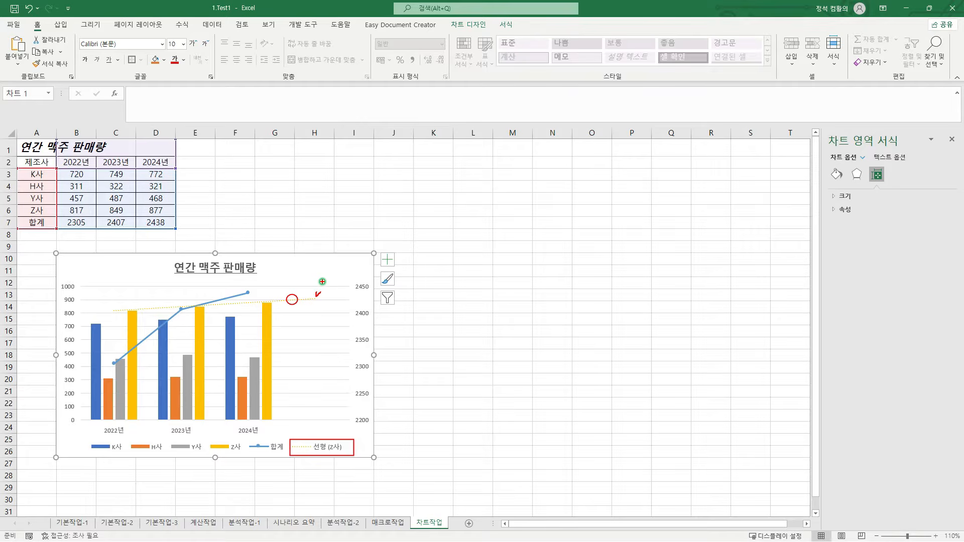
key("Escape")
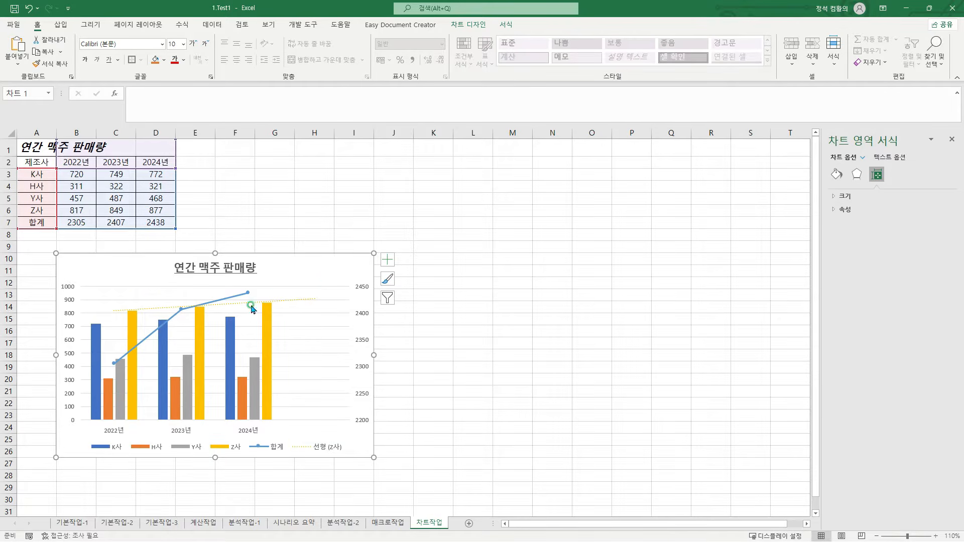
- Set the series overlap (계열 겹치기) of the chart's column series to 0%
left_click(195, 316)
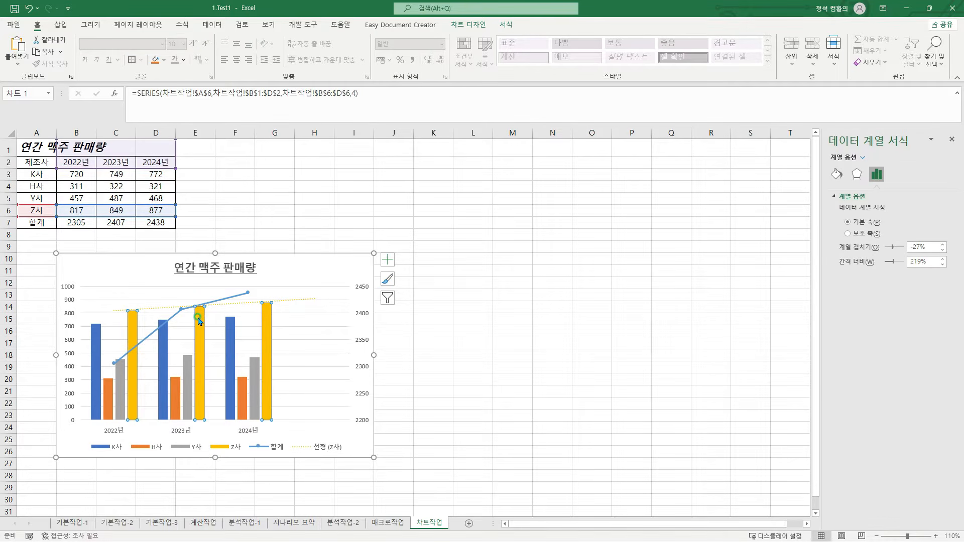
right_click(198, 321)
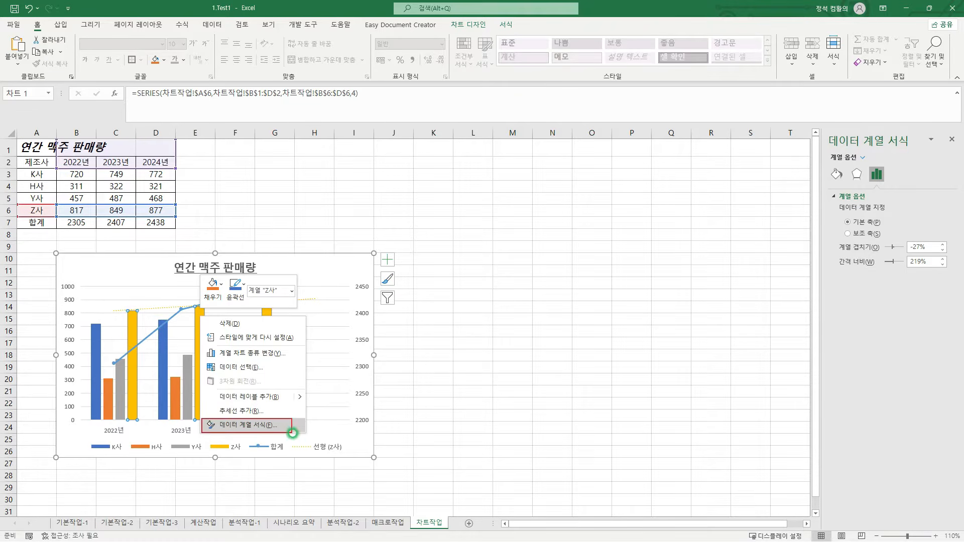
left_click(203, 333)
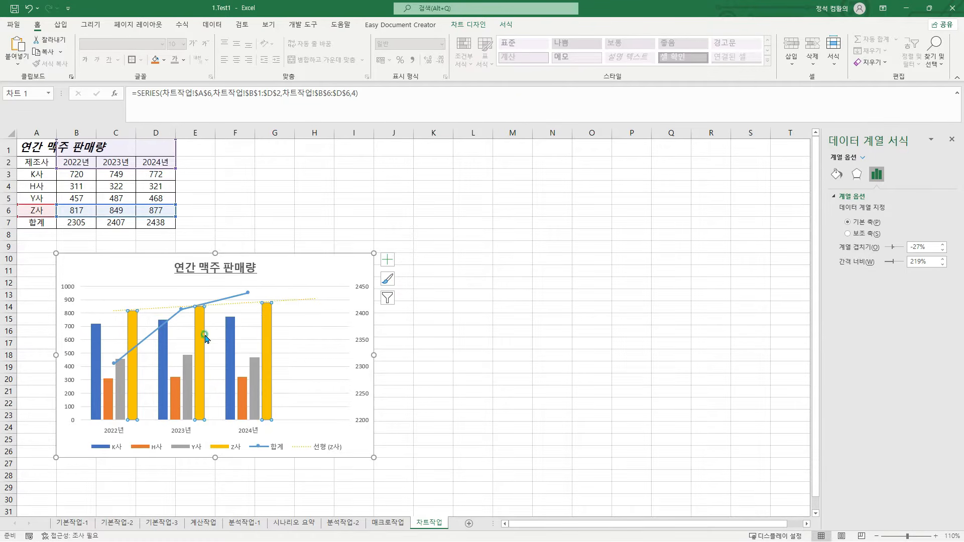
right_click(200, 319)
left_click(228, 425)
left_click_drag(822, 131, 959, 308)
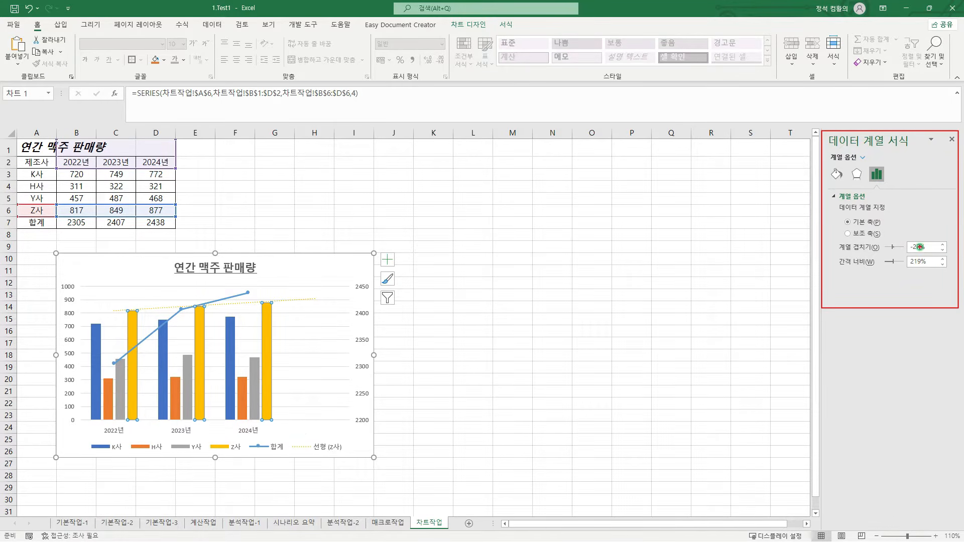
left_click_drag(836, 239, 951, 274)
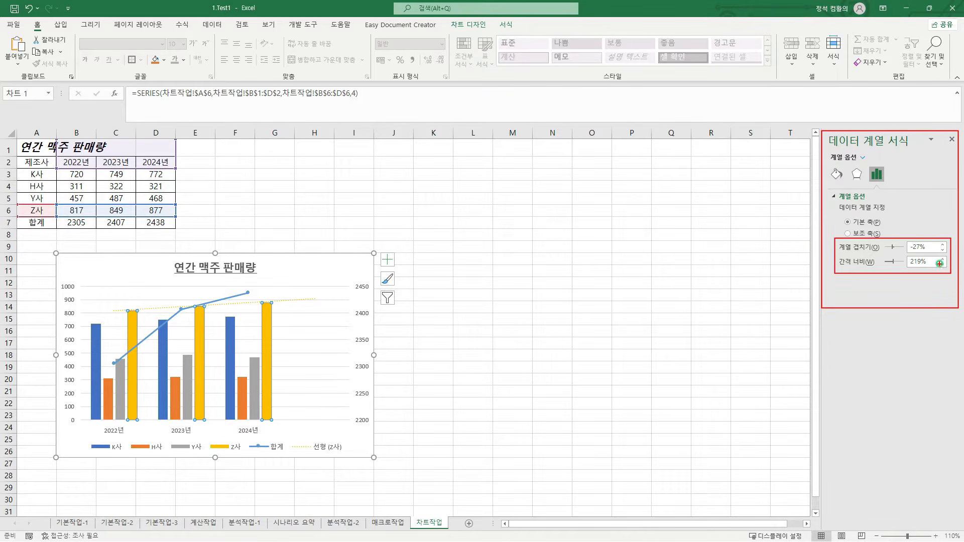
key("Escape")
left_click(894, 248)
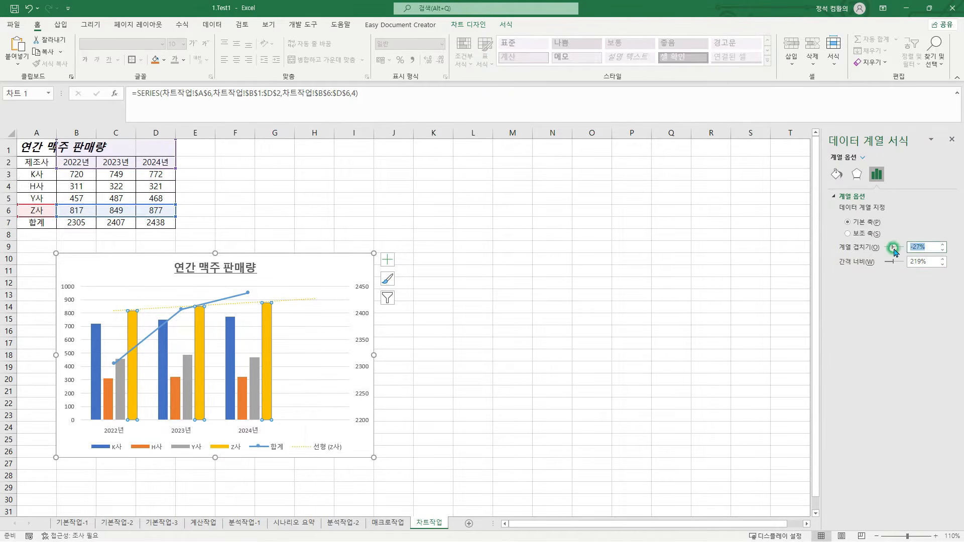
type("0")
key("Return")
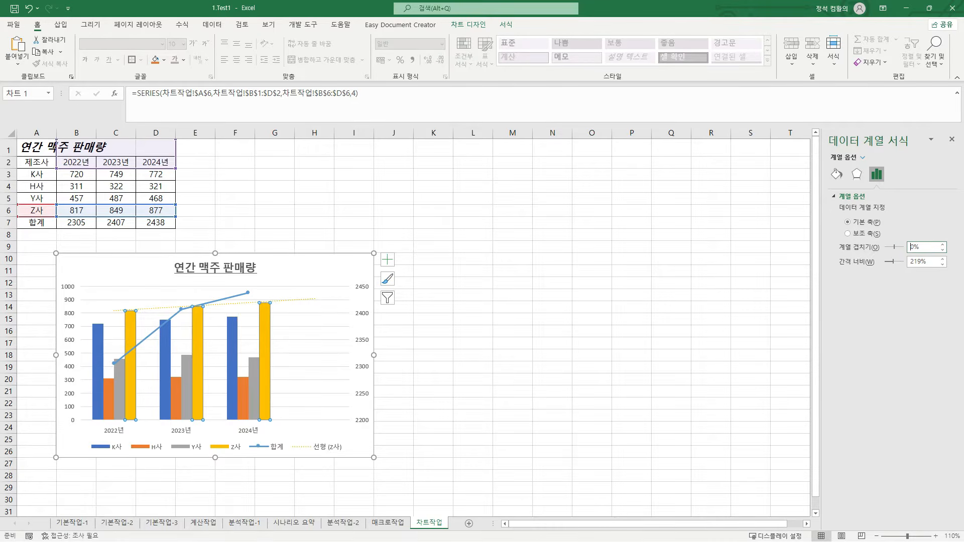
- Set the gap width (간격 너비) of the chart's column series to 150%
left_click_drag(929, 261, 903, 262)
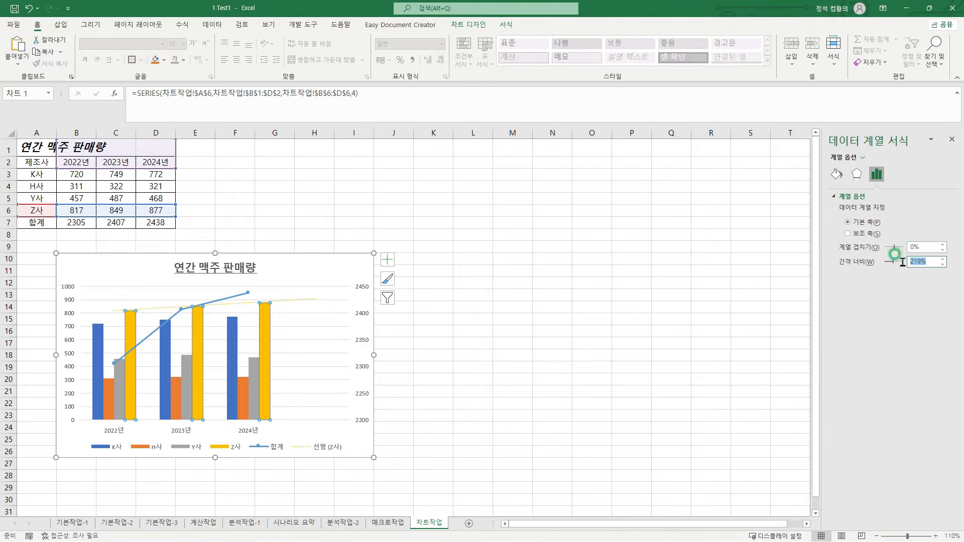
type("1")
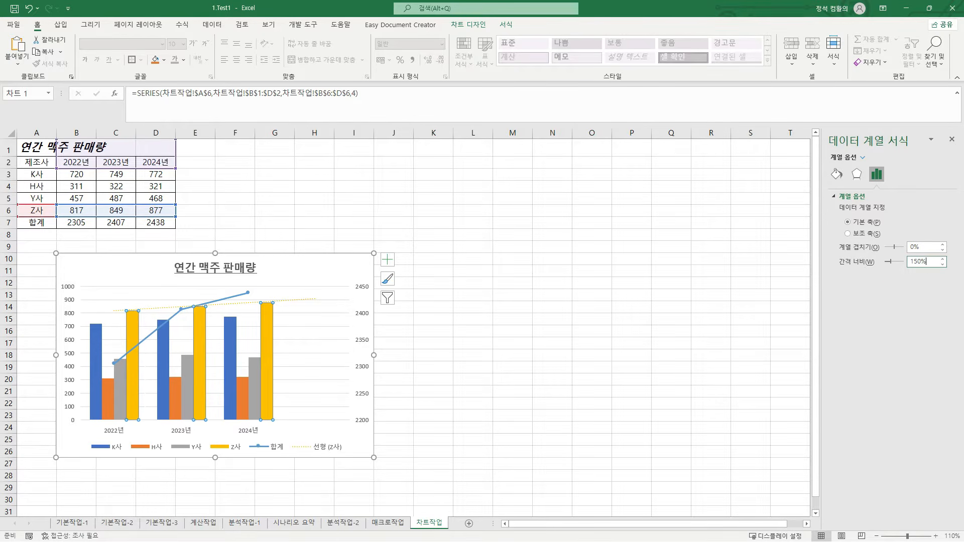
left_click(490, 245)
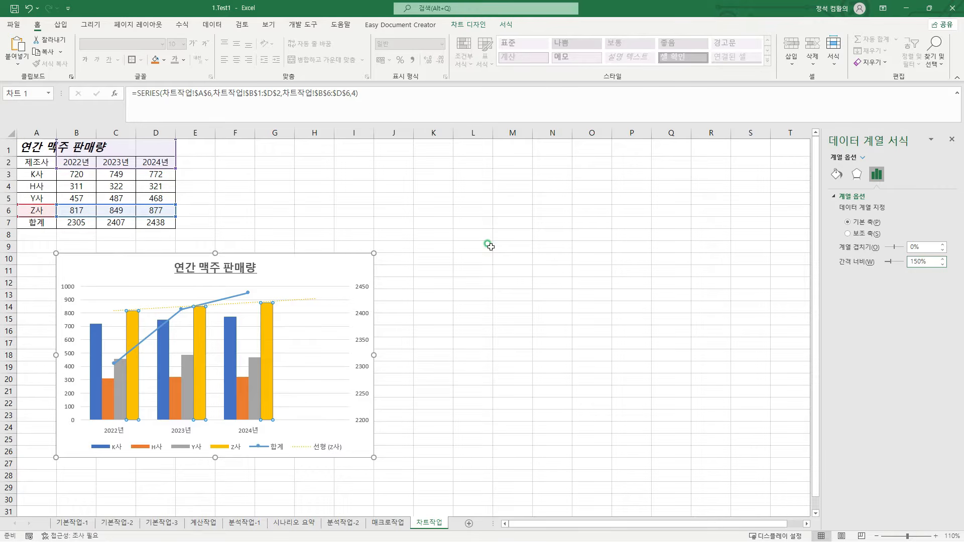
left_click(583, 335)
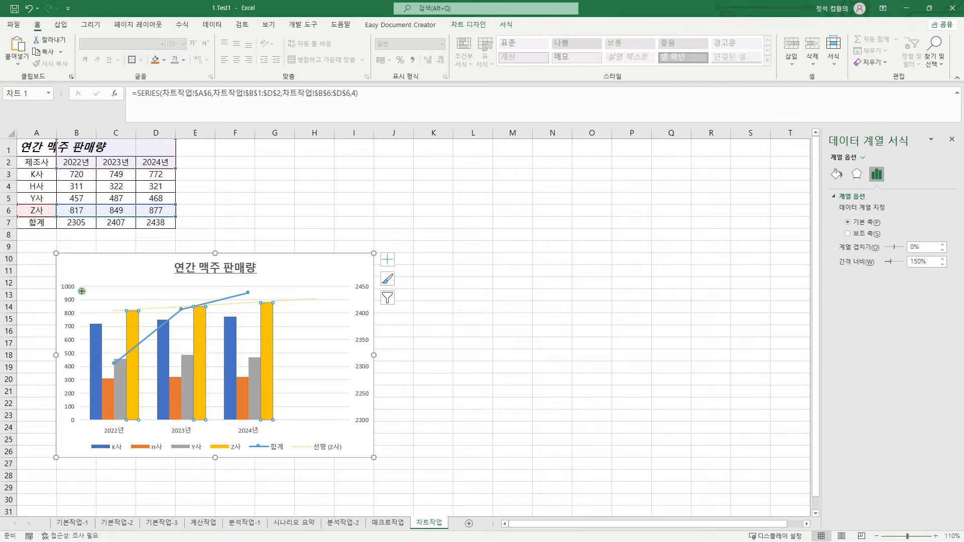
- Set the fill of the chart's plot area (그림 영역) to picture or texture fill (그림 또는 질감 채우기)
left_click_drag(82, 286, 350, 422)
left_click(320, 287)
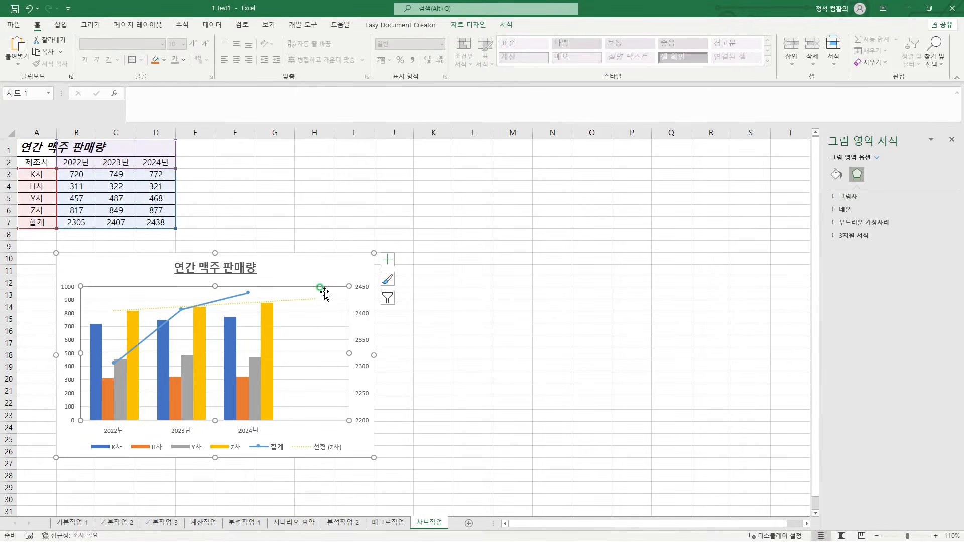
right_click(324, 292)
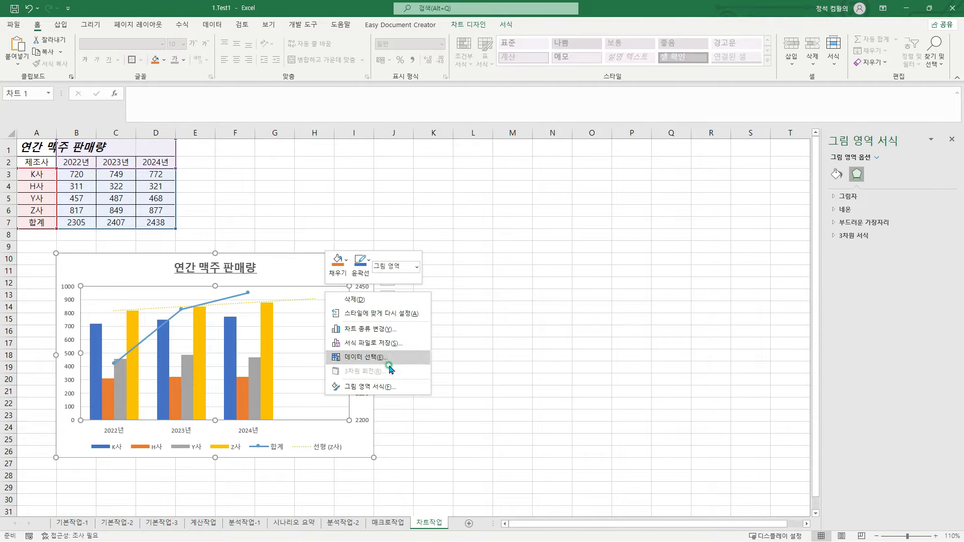
left_click(397, 390)
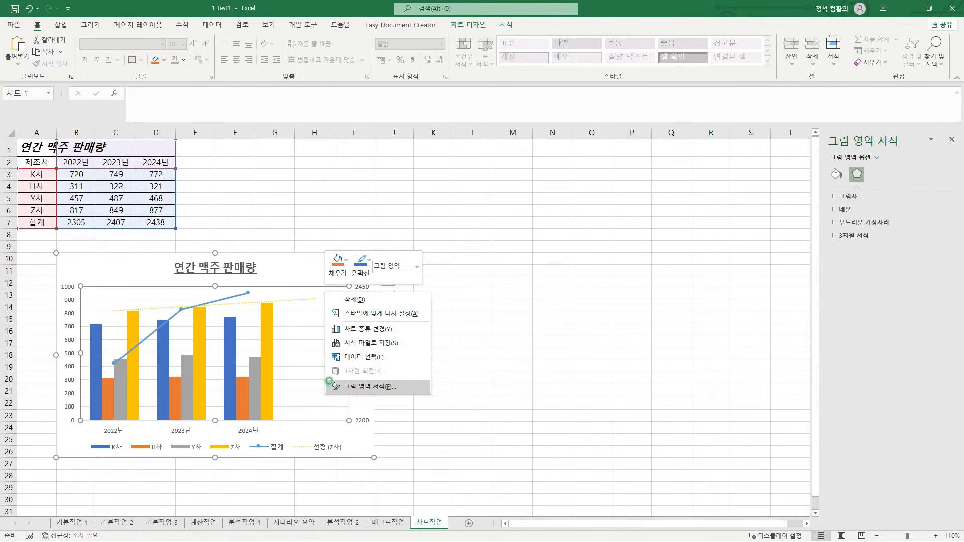
left_click(397, 387)
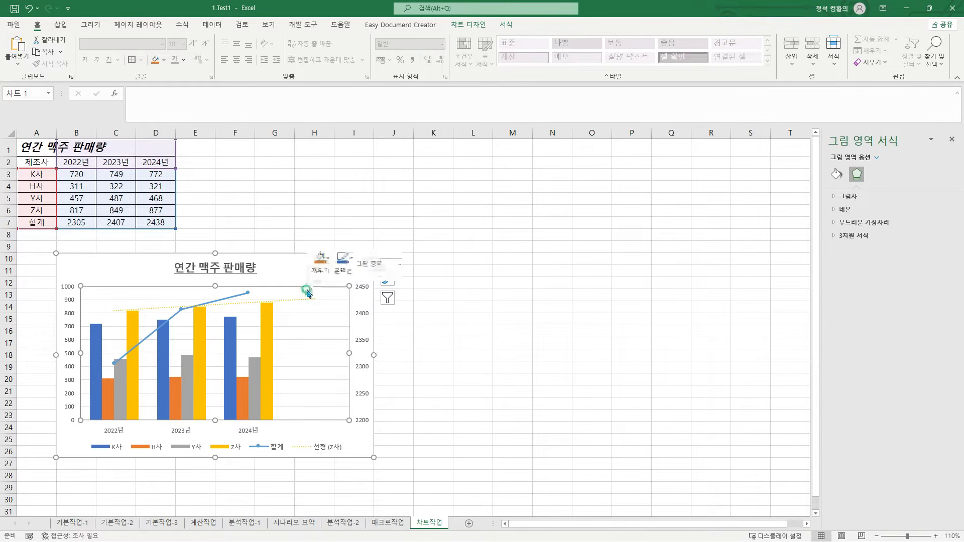
right_click(306, 290)
left_click(361, 384)
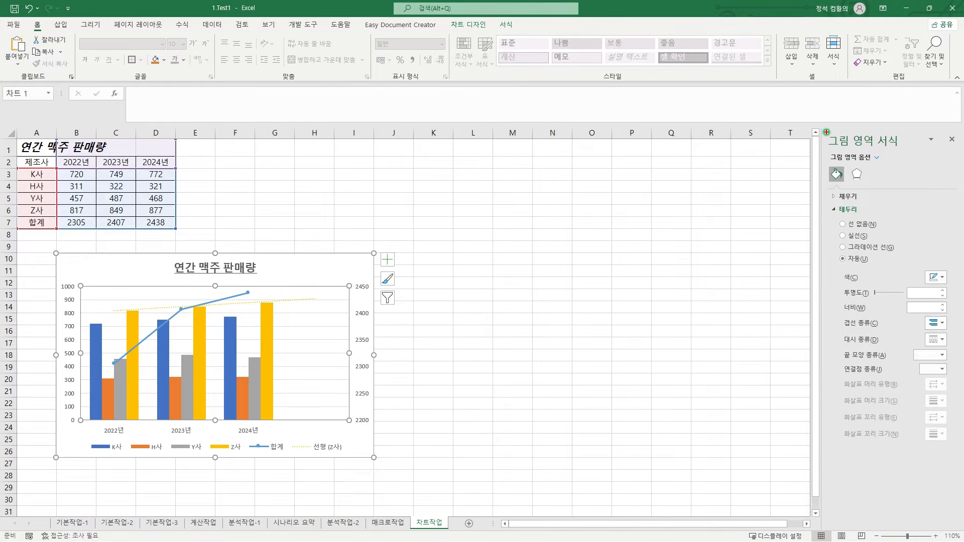
left_click_drag(825, 130, 955, 449)
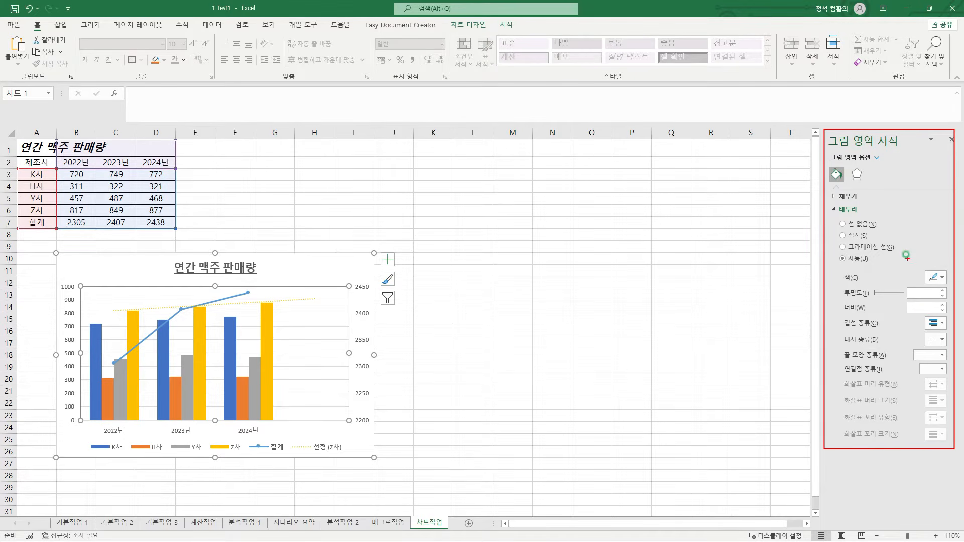
left_click_drag(831, 189, 861, 204)
left_click(836, 196)
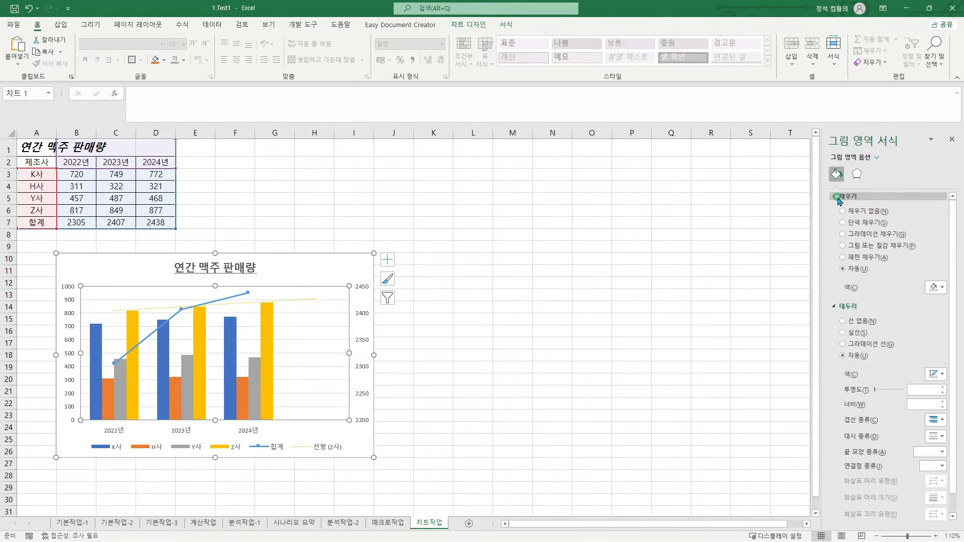
left_click_drag(836, 241, 928, 253)
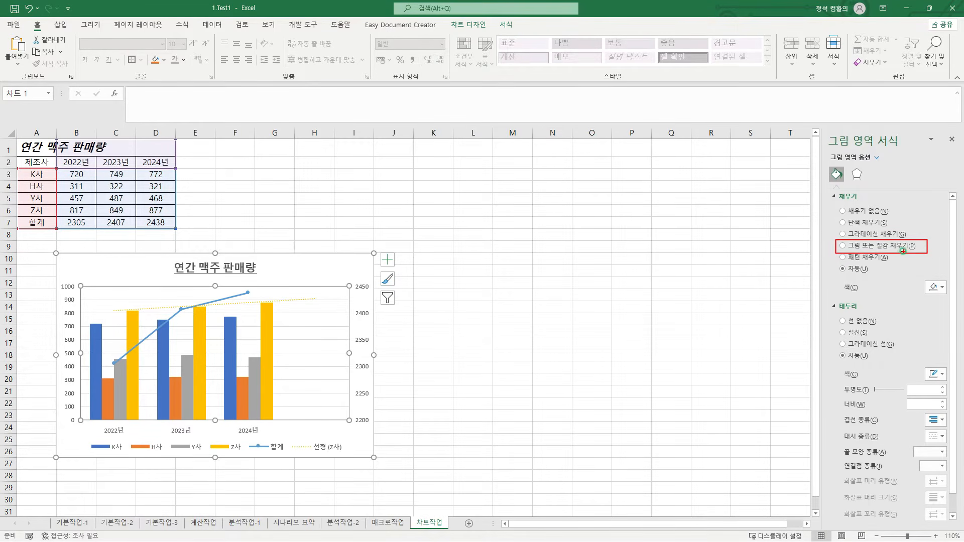
left_click(844, 246)
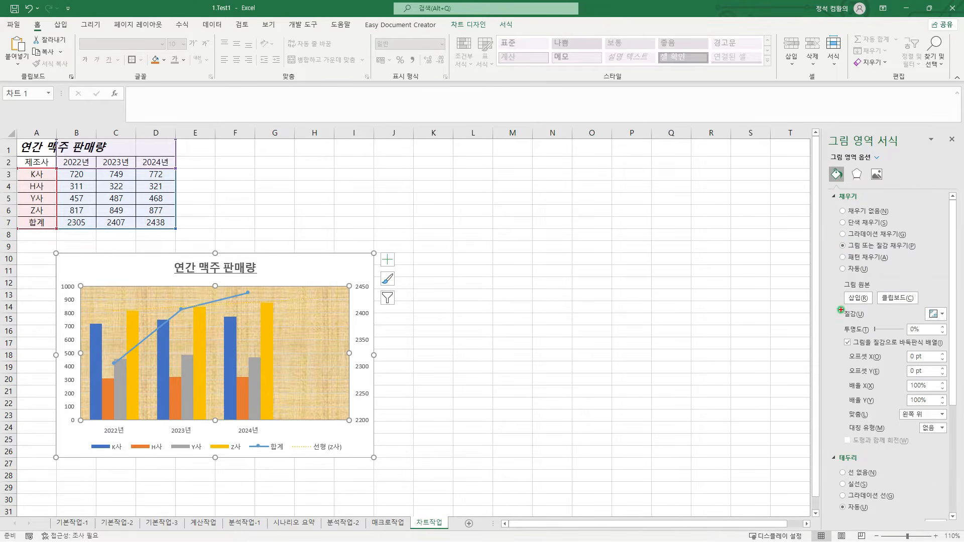
- Apply the light grey newsprint texture (신문 용지) to the plot area fill
left_click_drag(841, 307, 870, 323)
left_click_drag(939, 308, 946, 316)
key("Escape")
left_click(943, 314)
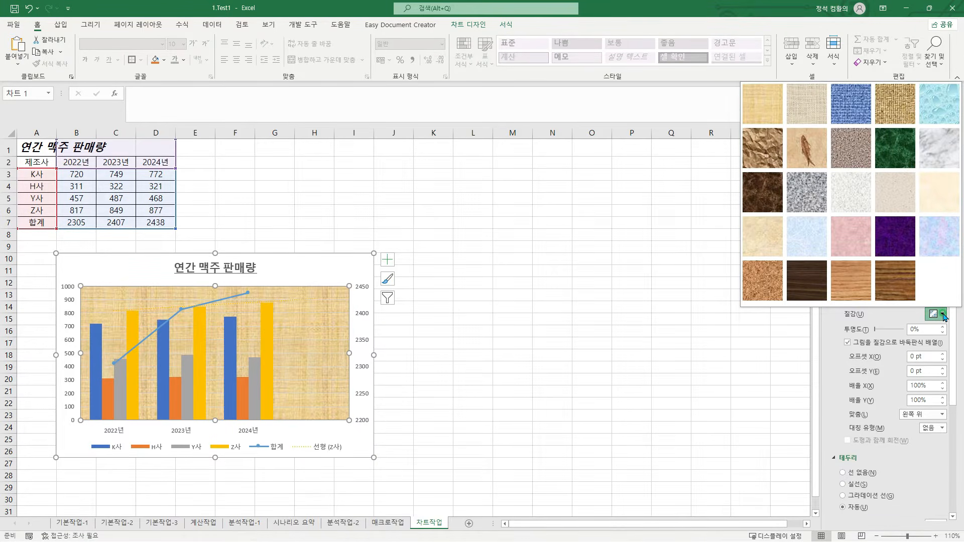
left_click(847, 189)
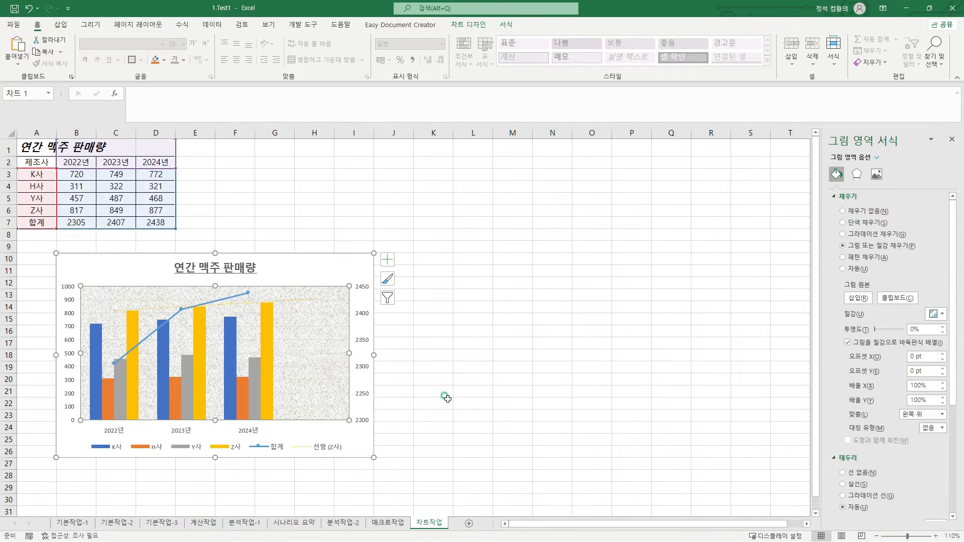
mouse_move(79, 286)
left_mouse_down()
mouse_move(197, 364)
mouse_move(351, 421)
left_mouse_up()
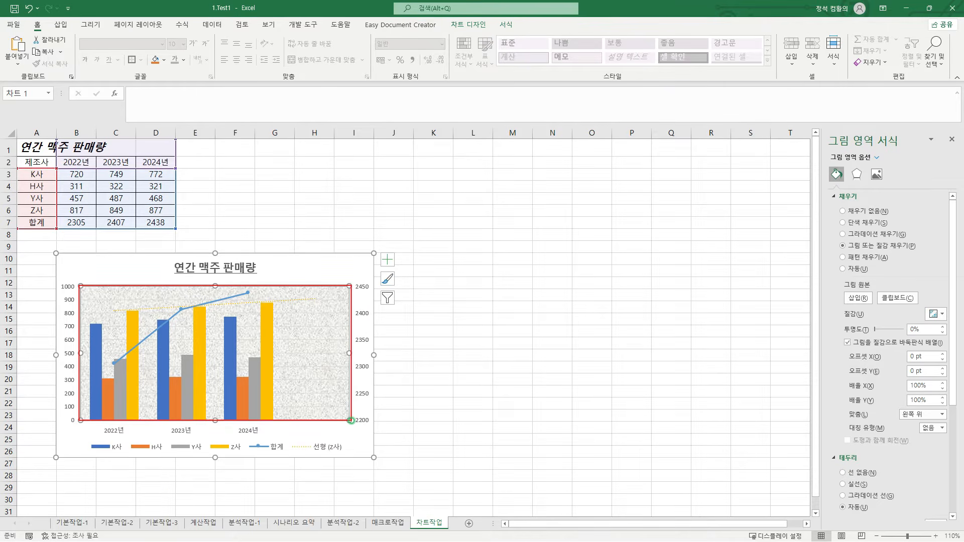
- Give the chart area (차트 영역) border rounded corners (둥근 모서리)
left_click(348, 256)
right_click(349, 257)
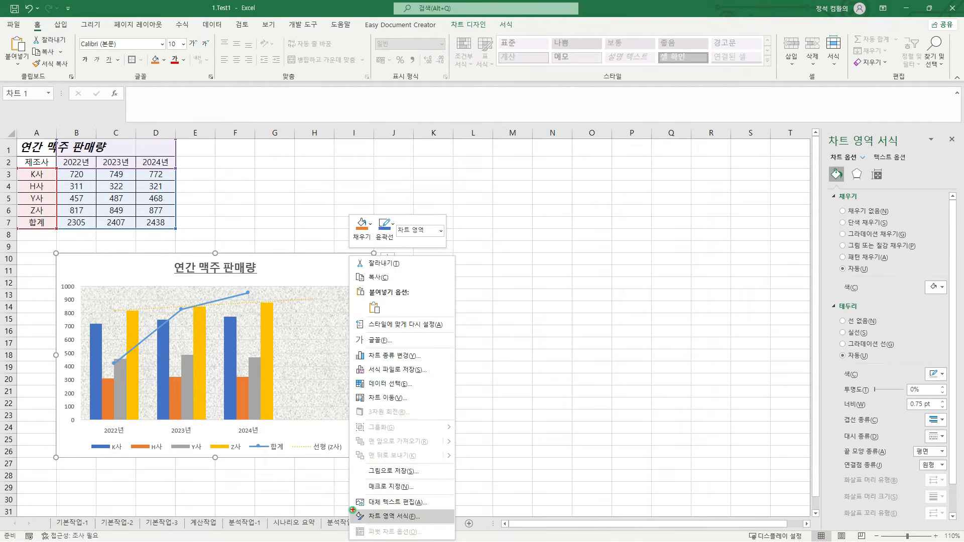
left_click(421, 517)
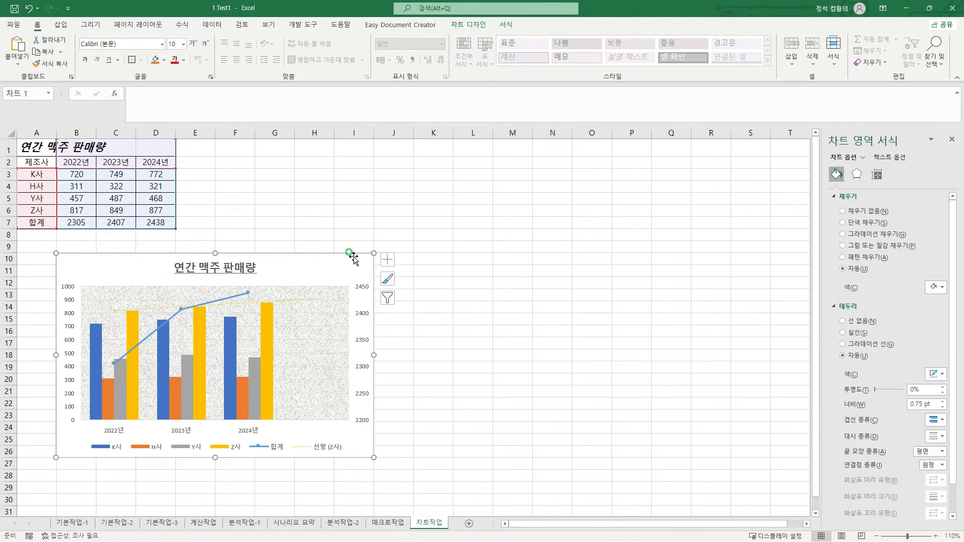
right_click(354, 257)
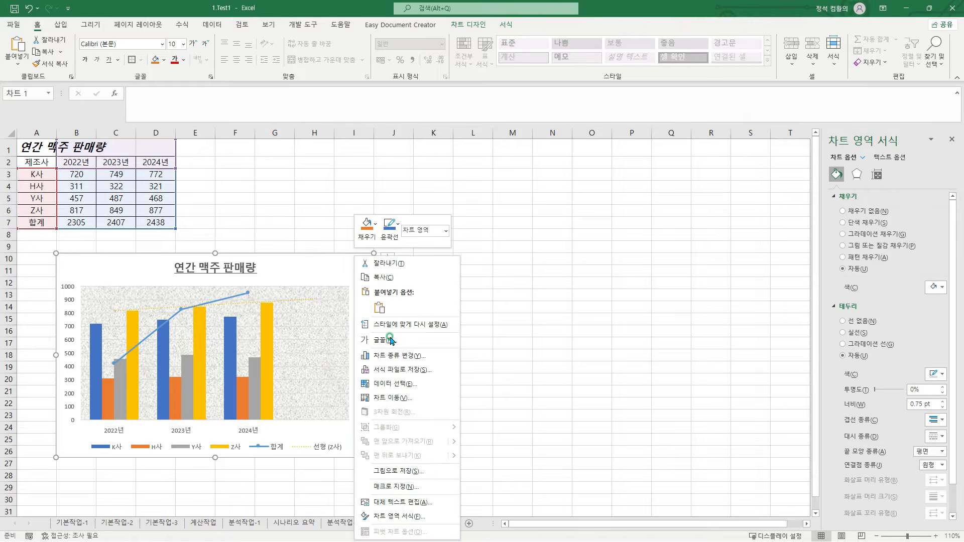
left_click(397, 517)
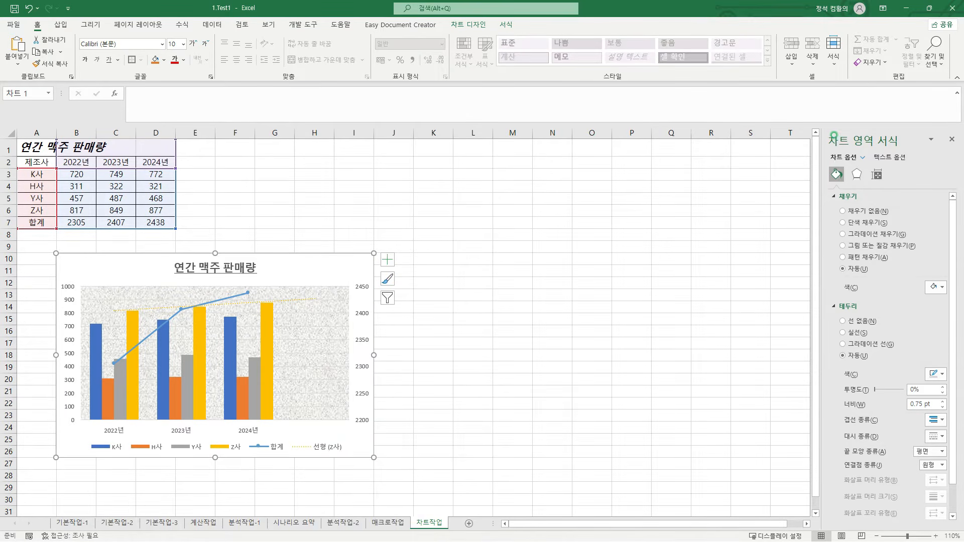
mouse_move(825, 129)
left_mouse_down()
mouse_move(926, 459)
mouse_move(945, 488)
left_mouse_up()
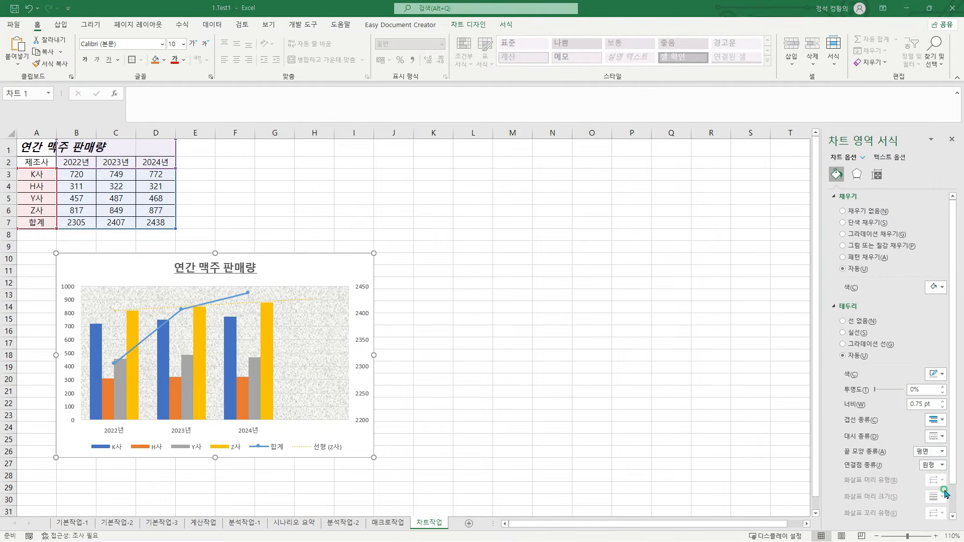
scroll(919, 391, "down", 1)
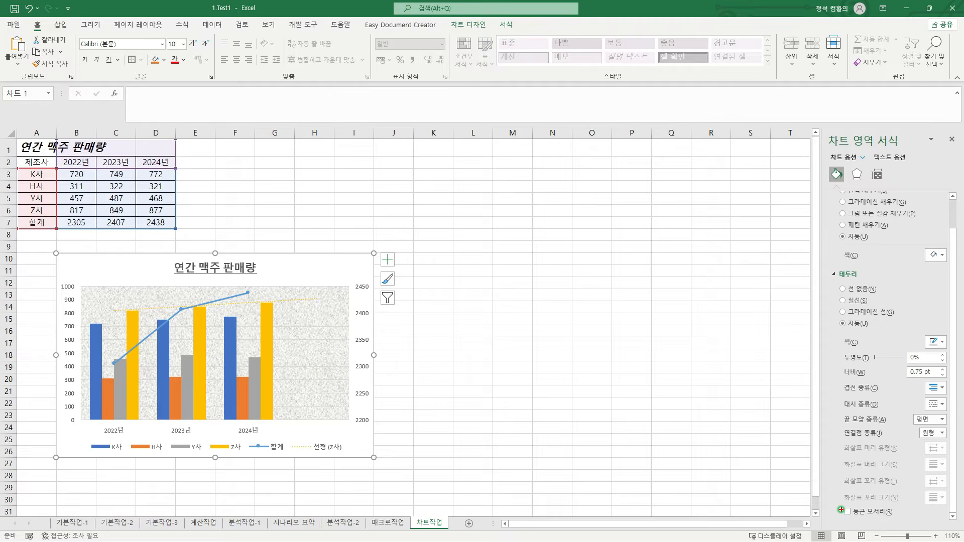
left_click_drag(840, 505, 884, 518)
key("Escape")
- Apply the centred outer (바깥쪽) shadow preset to the chart area and deselect the chart
left_click(858, 174)
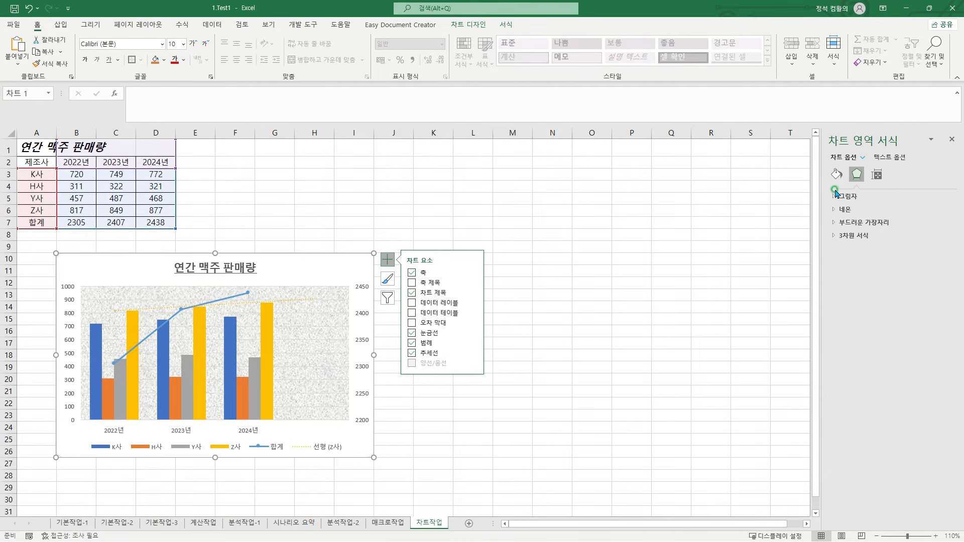
left_click_drag(829, 191, 849, 198)
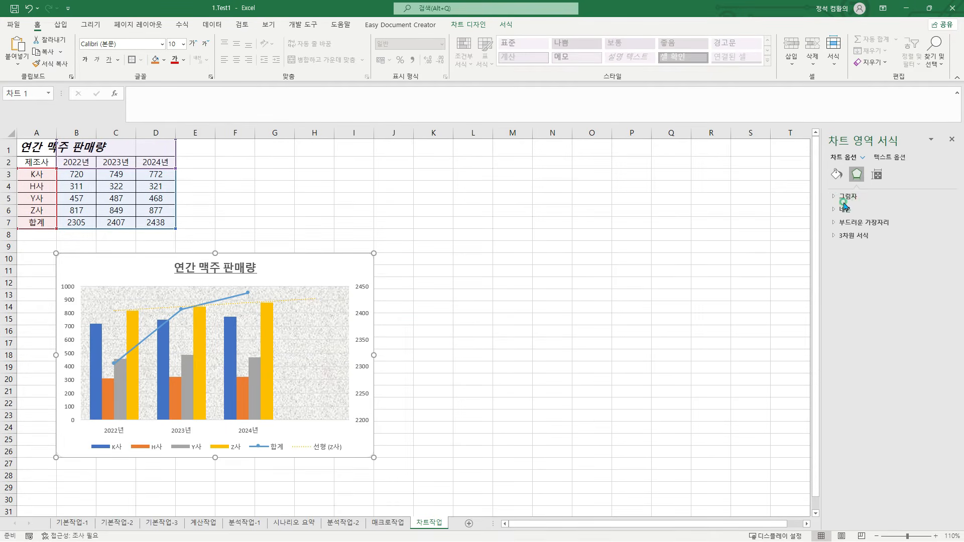
left_click(836, 197)
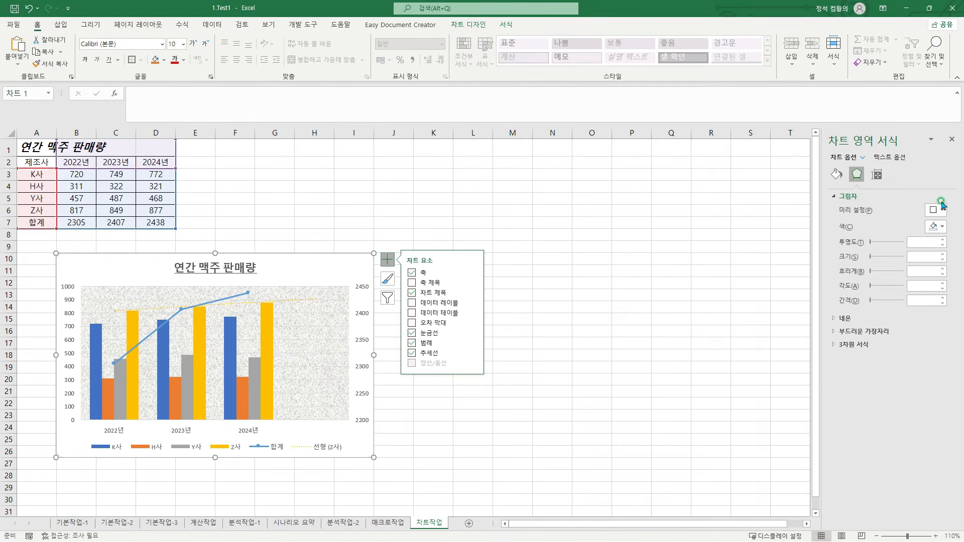
left_click(940, 211)
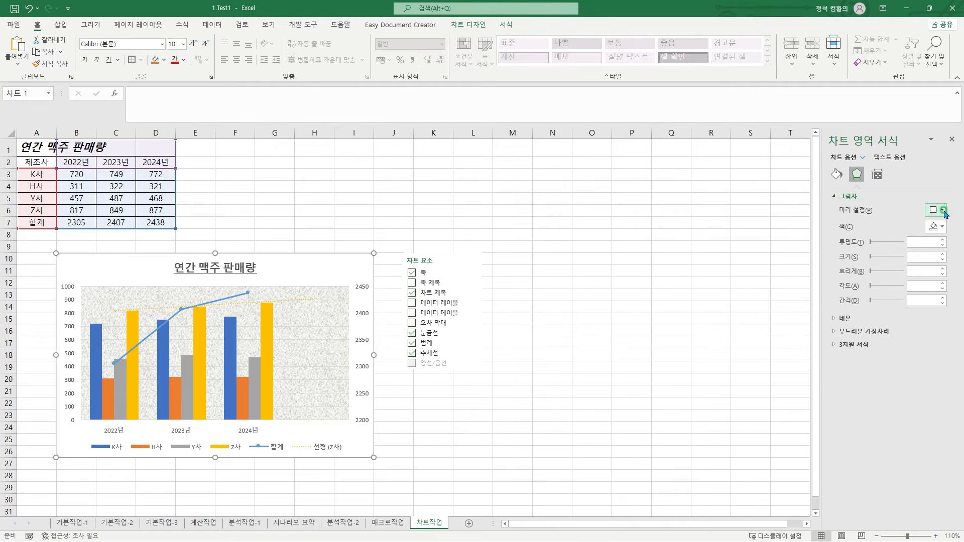
left_click(943, 211)
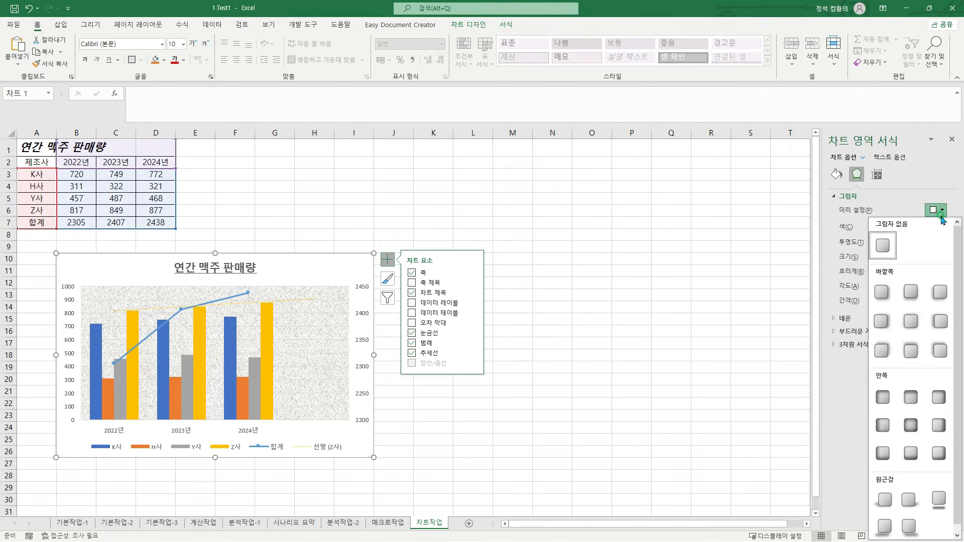
left_click(910, 324)
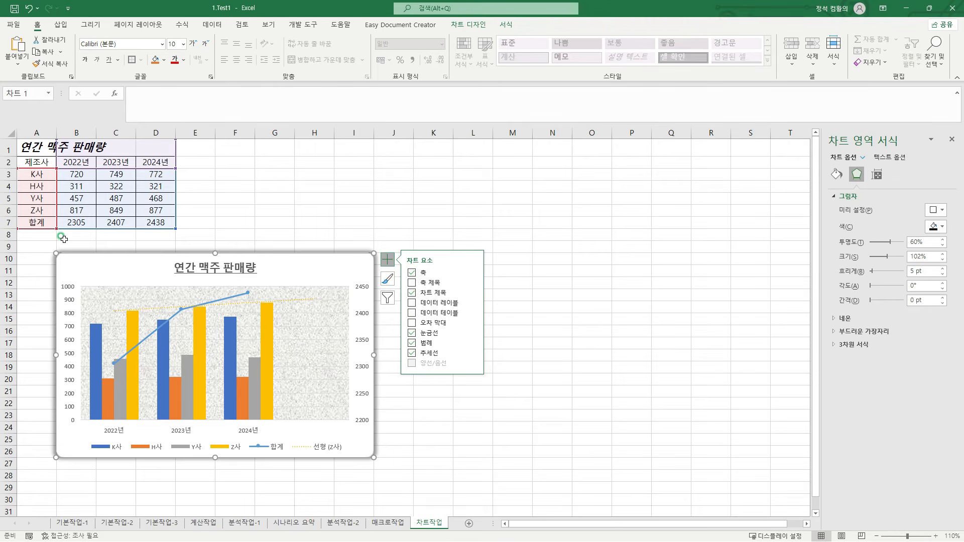
left_click(235, 197)
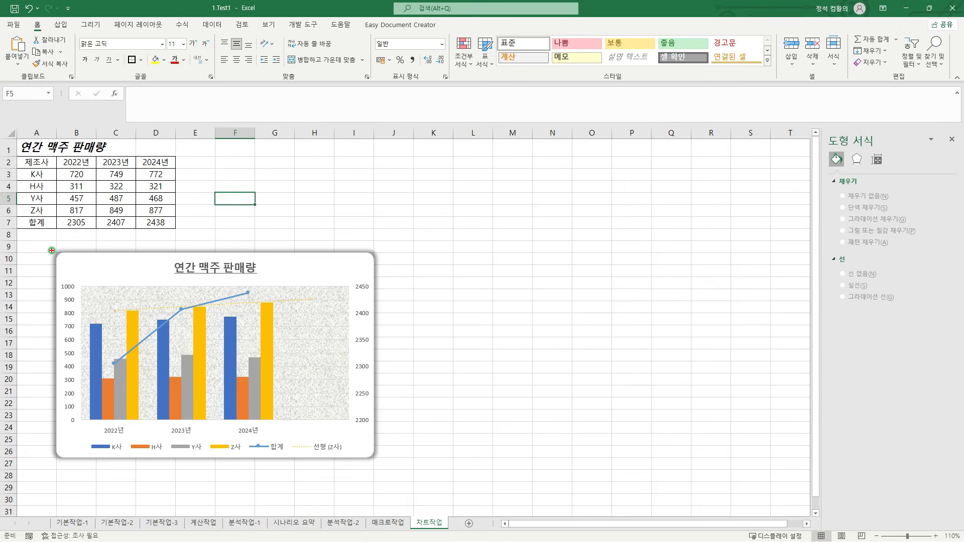
mouse_move(52, 249)
left_mouse_down()
mouse_move(363, 440)
mouse_move(378, 463)
left_mouse_up()
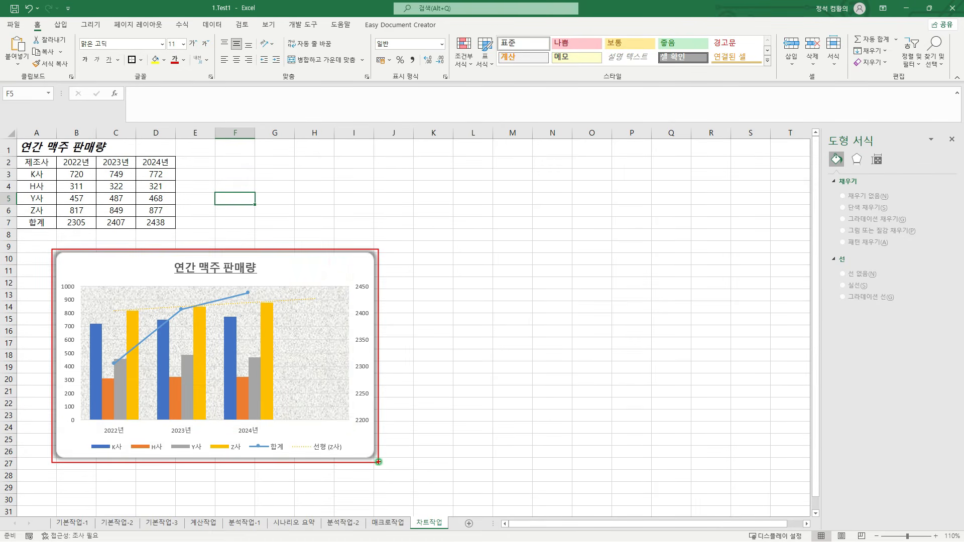